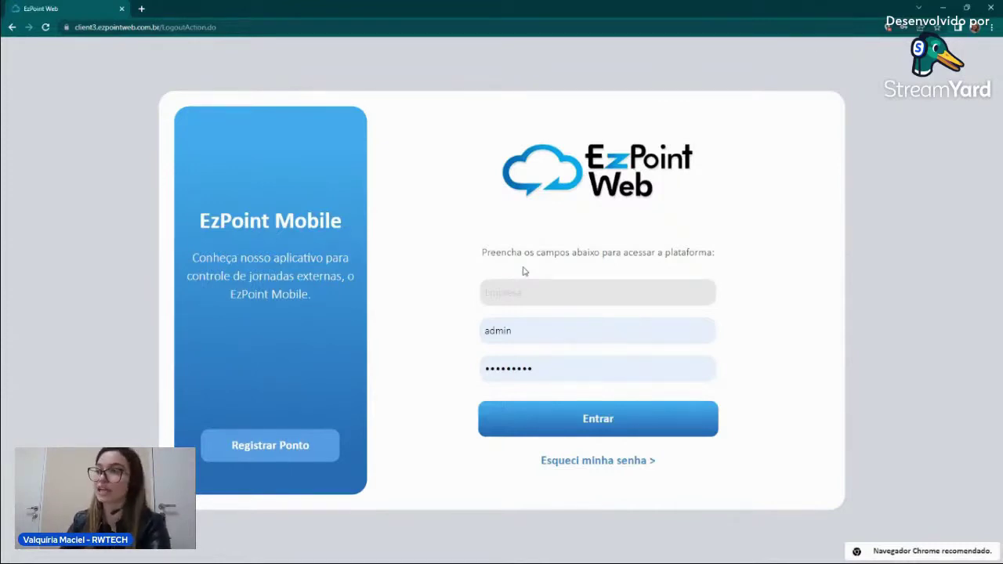
- Choose the company treinamentorw, briefly view the Registrar Ponto form, and log in with the saved admin credentials
left_click(515, 293)
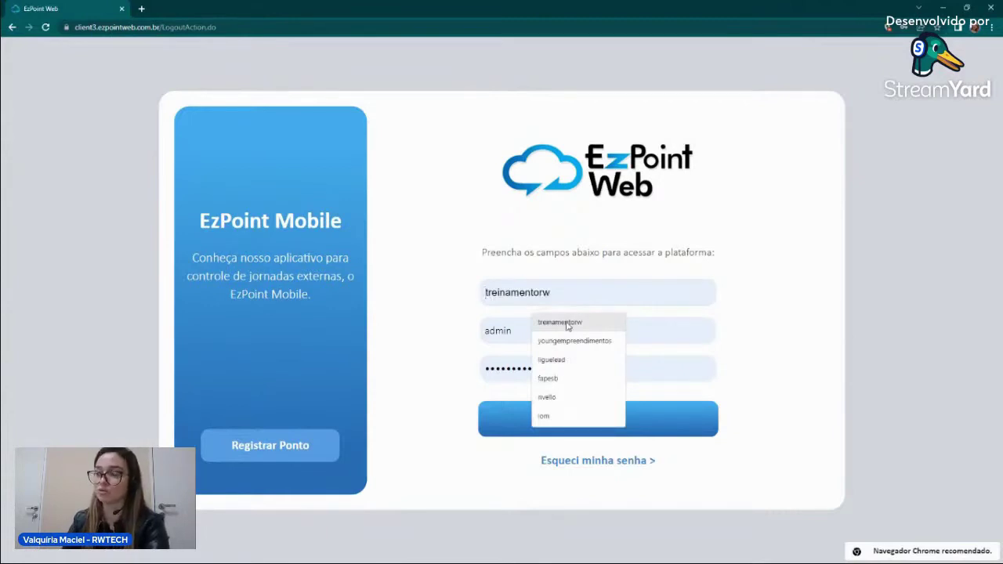
left_click(567, 323)
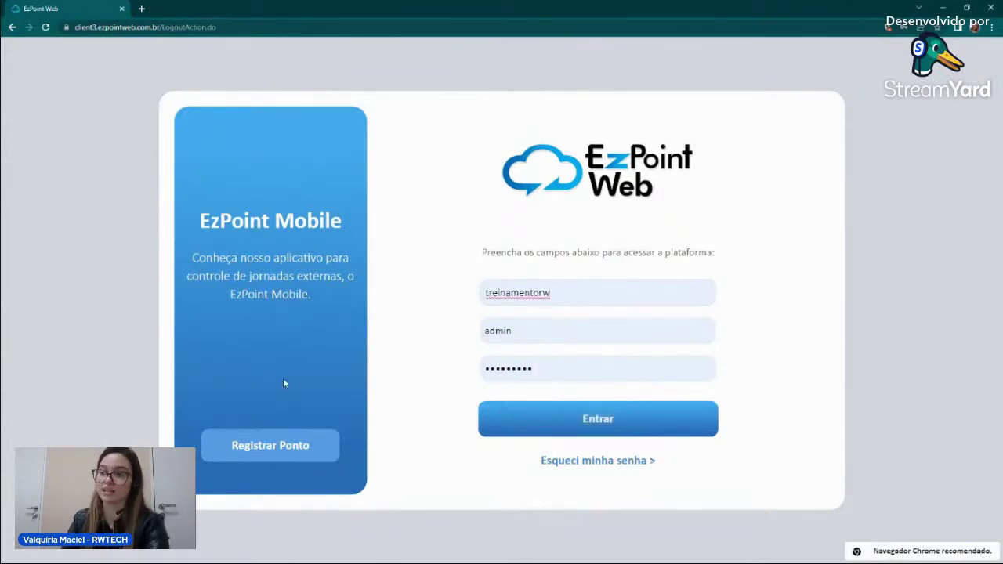
left_click(262, 450)
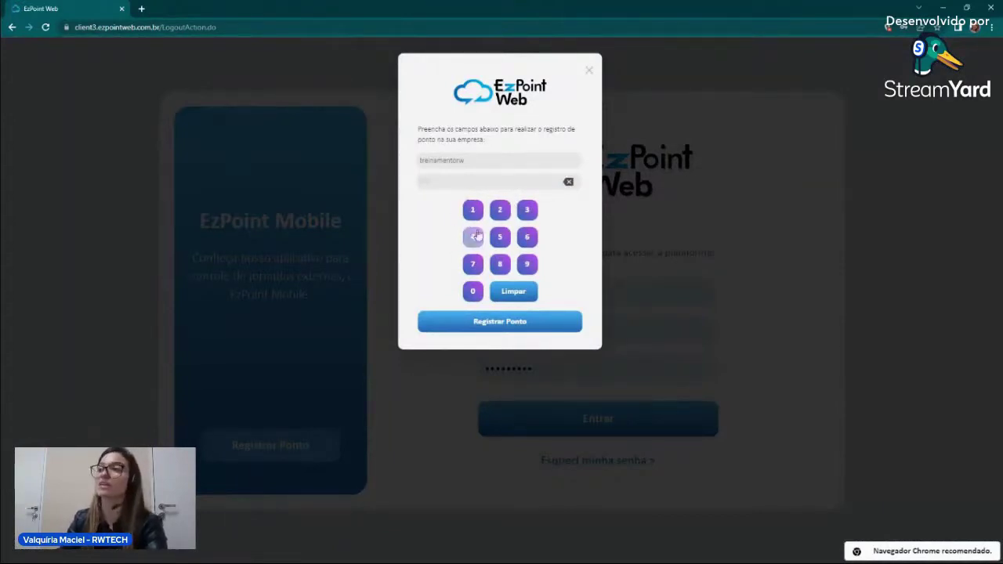
left_click(591, 71)
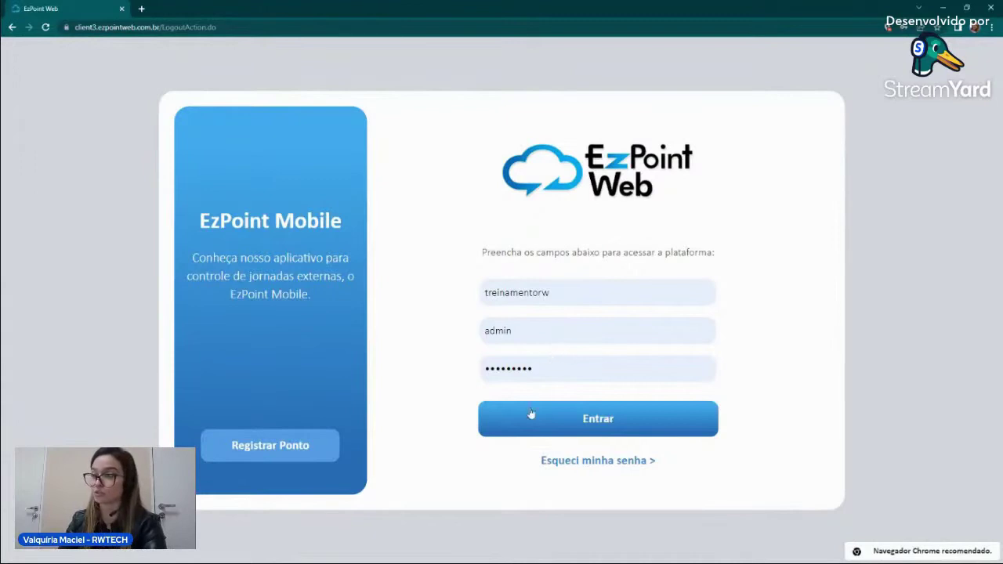
left_click(572, 422)
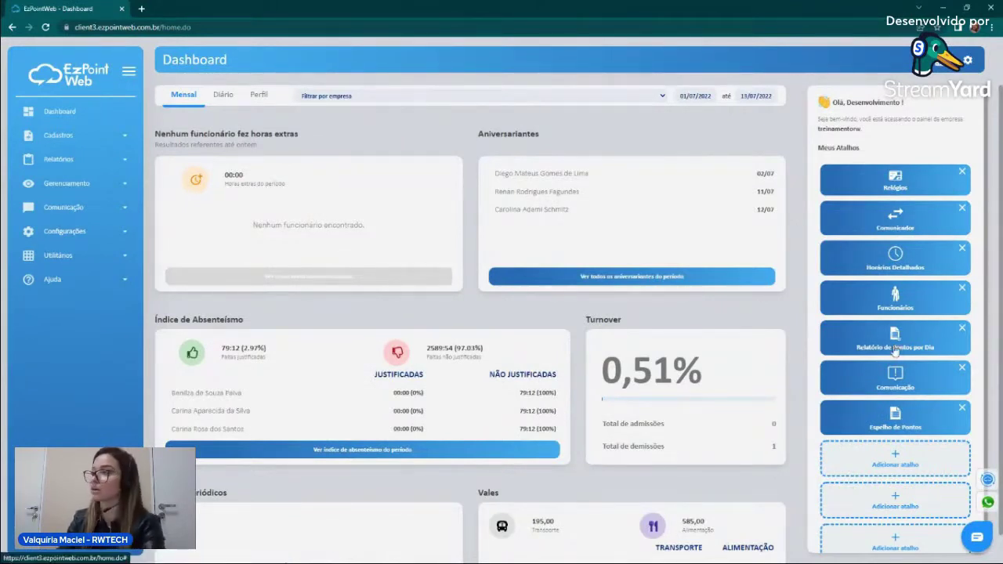
- View the hours calculator and the system settings options from the dashboard header, closing each one
scroll(972, 282, "down", 1)
scroll(891, 427, "up", 1)
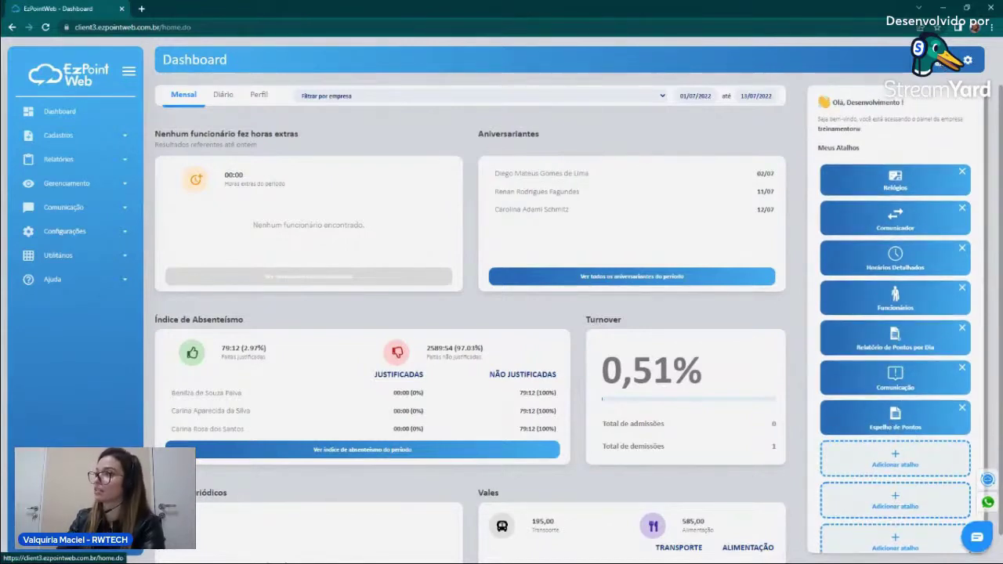
left_click(943, 66)
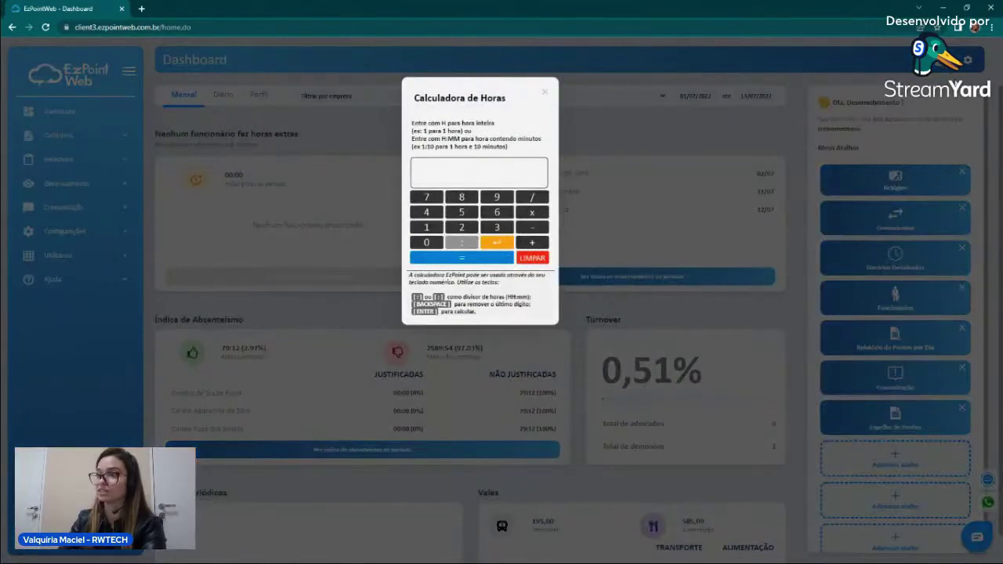
left_click(544, 92)
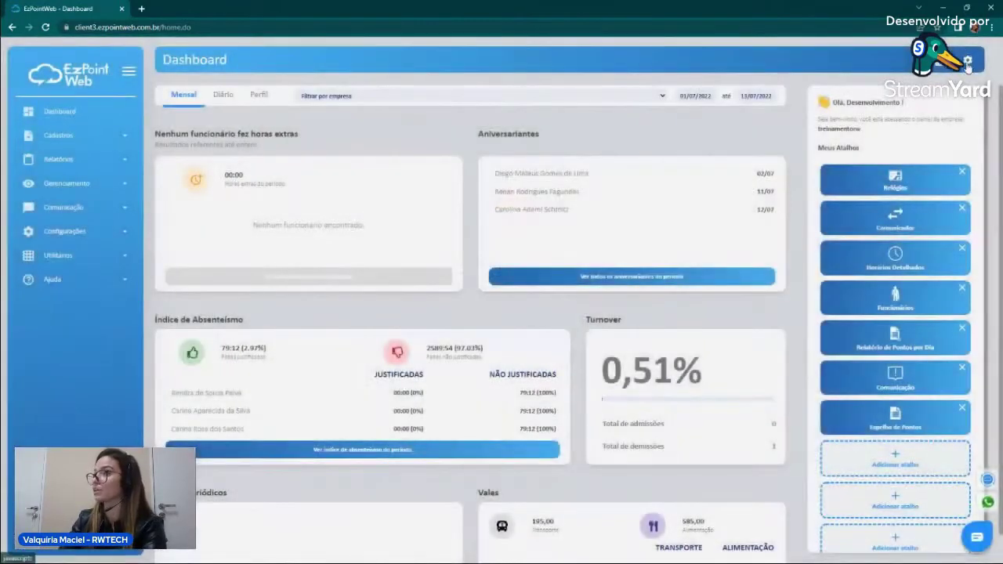
left_click(968, 65)
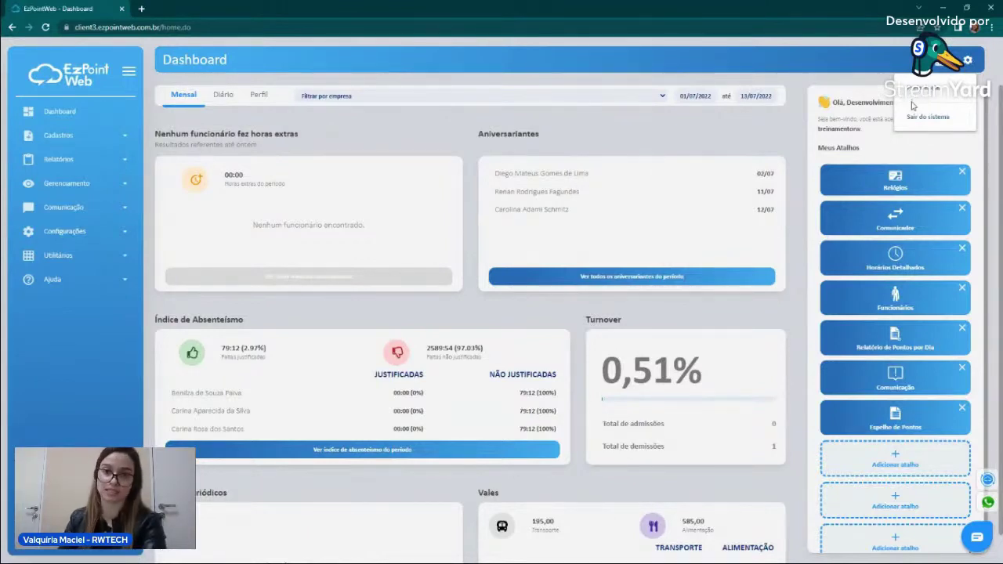
left_click(832, 79)
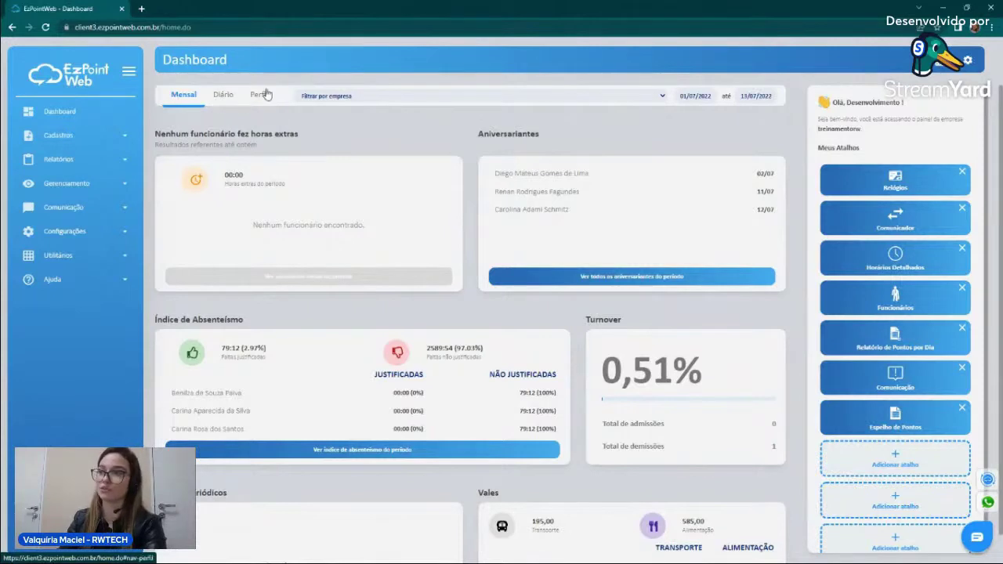
- View the company filter choices and set the monthly dashboard period from 01/05/2022 to 31/05/2022
left_click(357, 97)
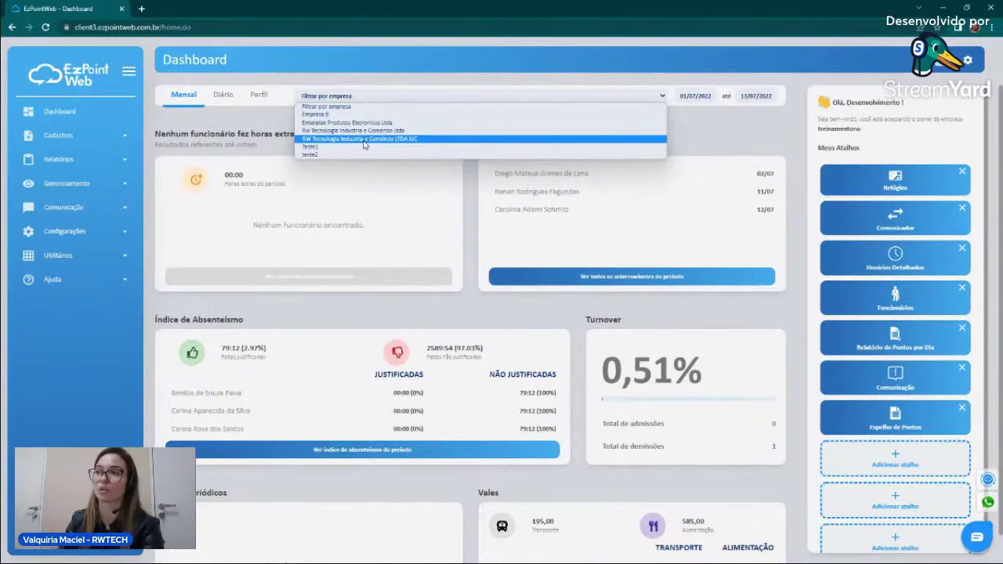
left_click(672, 100)
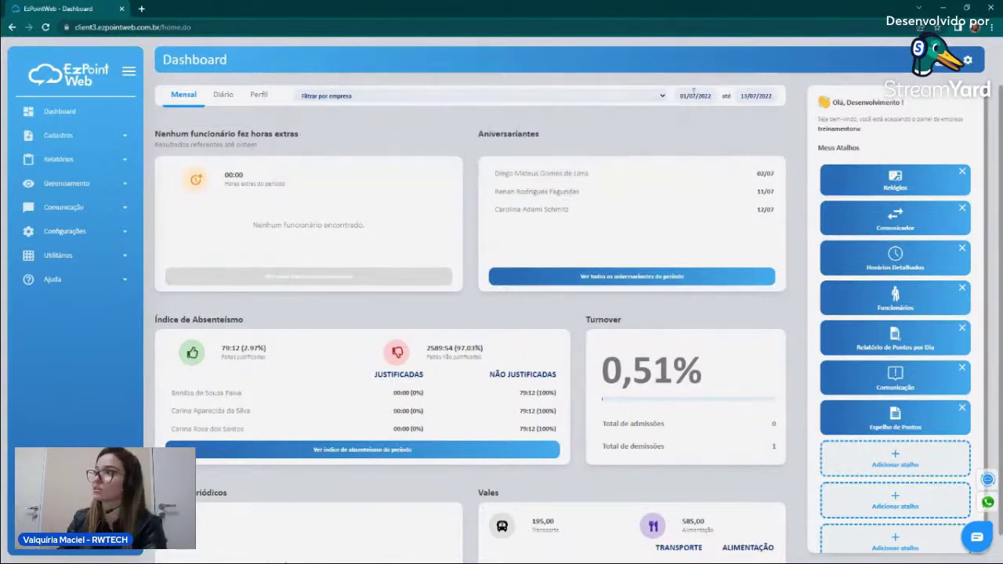
left_click(694, 95)
left_click(682, 112)
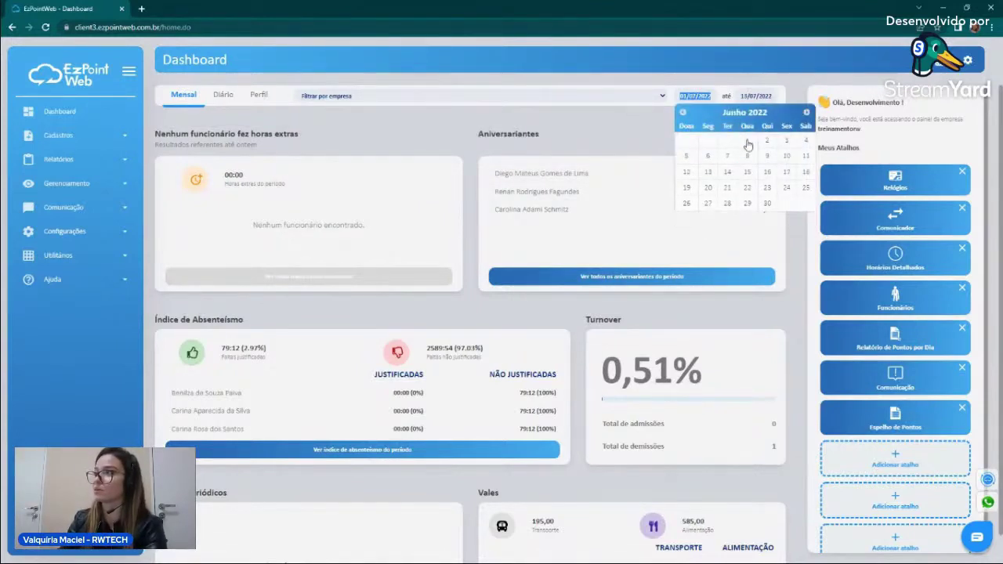
left_click(681, 112)
left_click(686, 139)
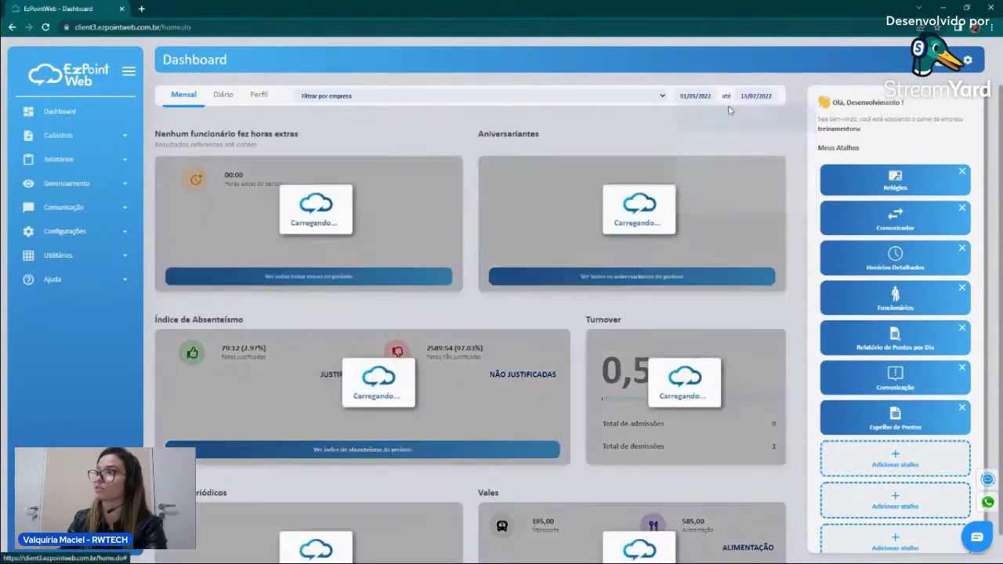
left_click(743, 96)
left_click(743, 112)
left_click(742, 112)
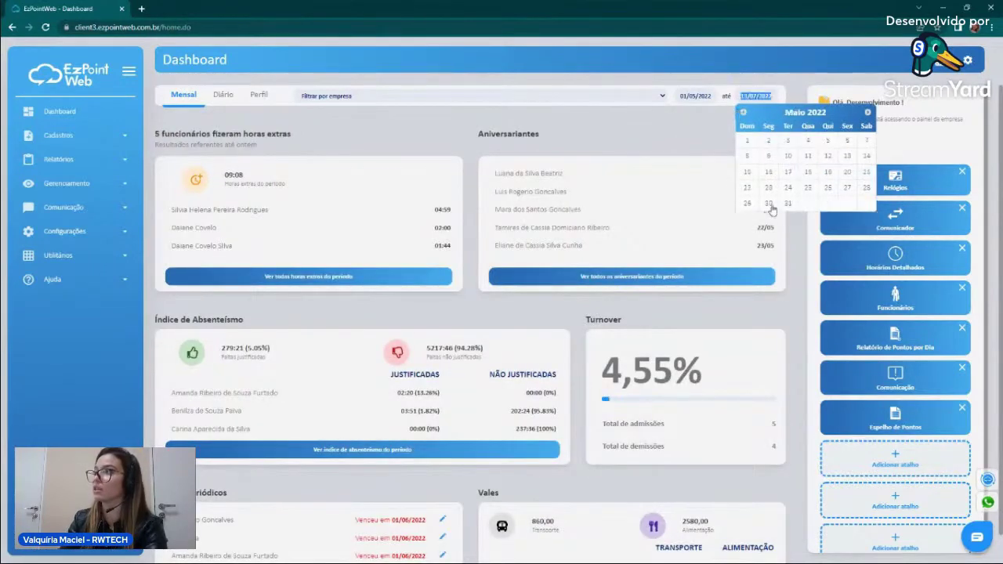
left_click(789, 205)
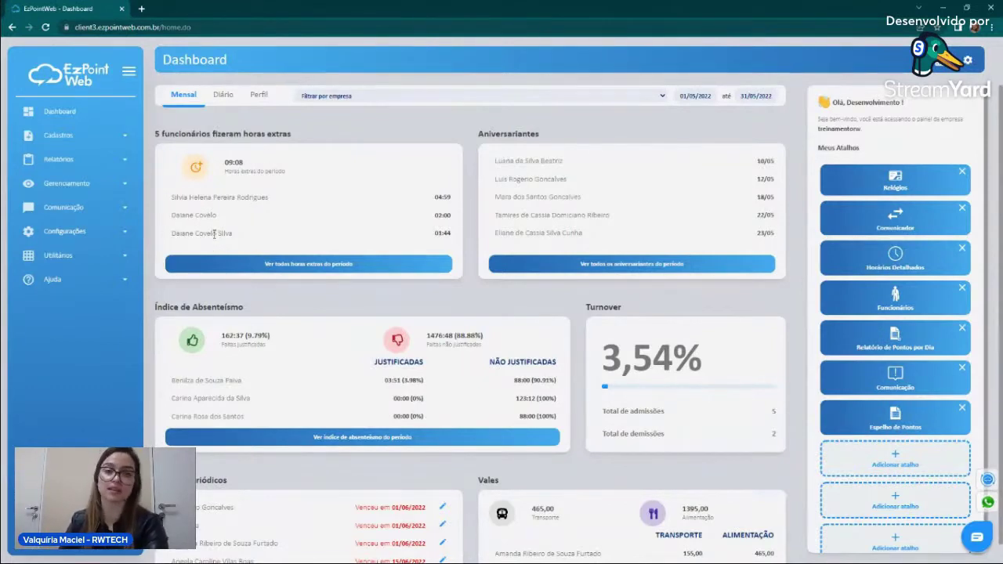
- Examine the full list of overtime hours for the period and the remaining monthly dashboard cards
scroll(214, 234, "down", 2)
scroll(214, 235, "up", 2)
left_click(288, 265)
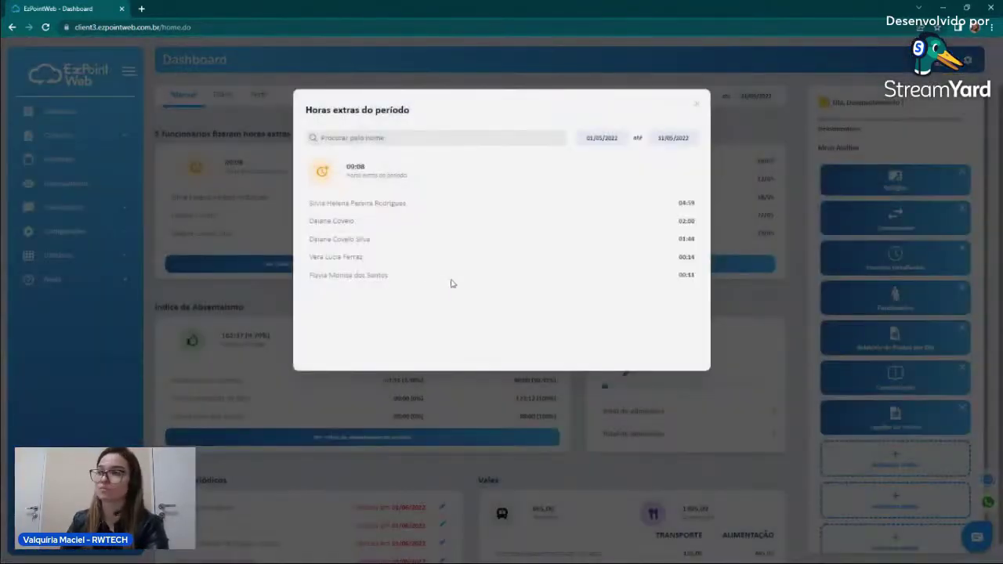
left_click(697, 104)
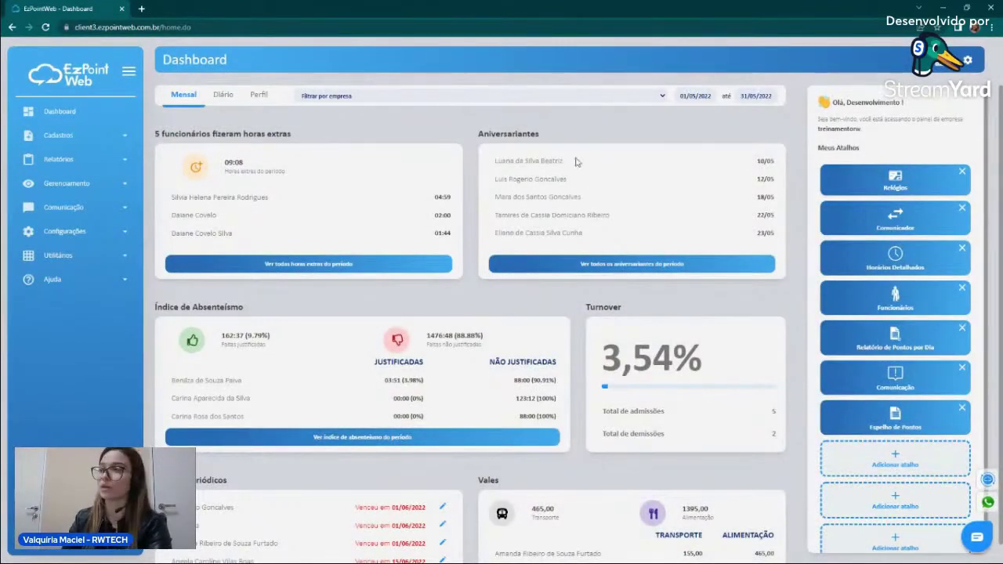
scroll(566, 175, "down", 1)
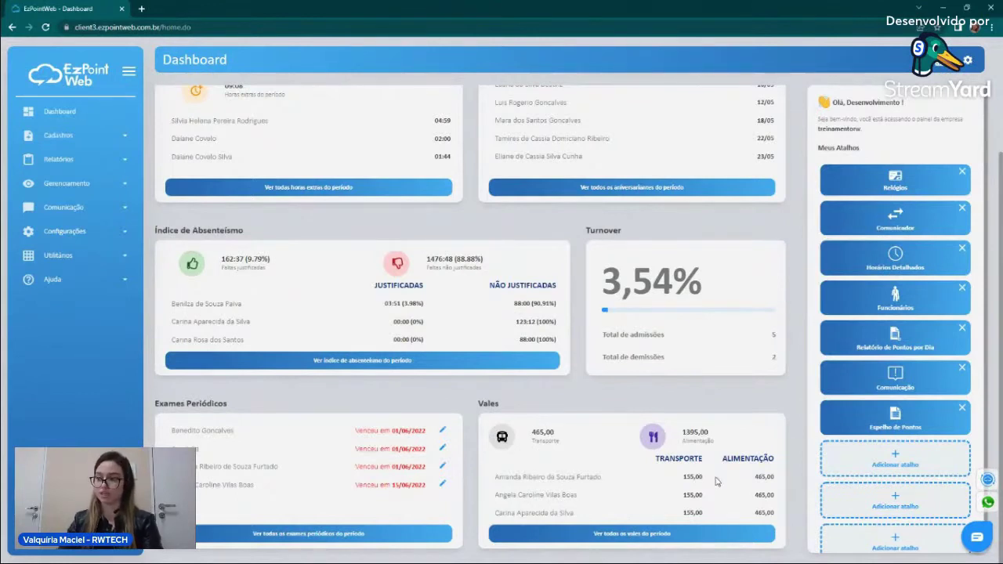
scroll(715, 481, "up", 3)
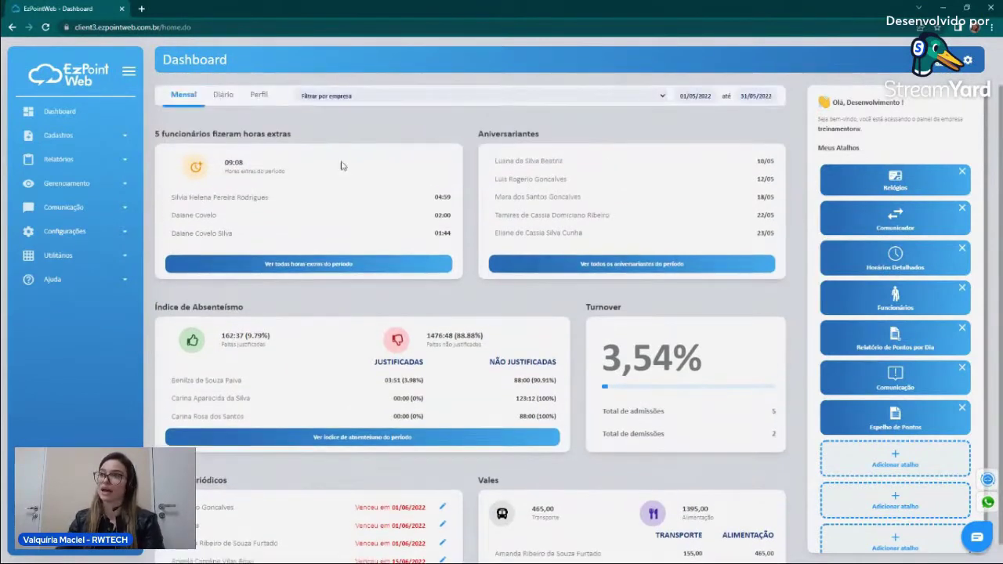
- Review the Diário and Perfil views of the dashboard and return to the Mensal view
left_click(224, 95)
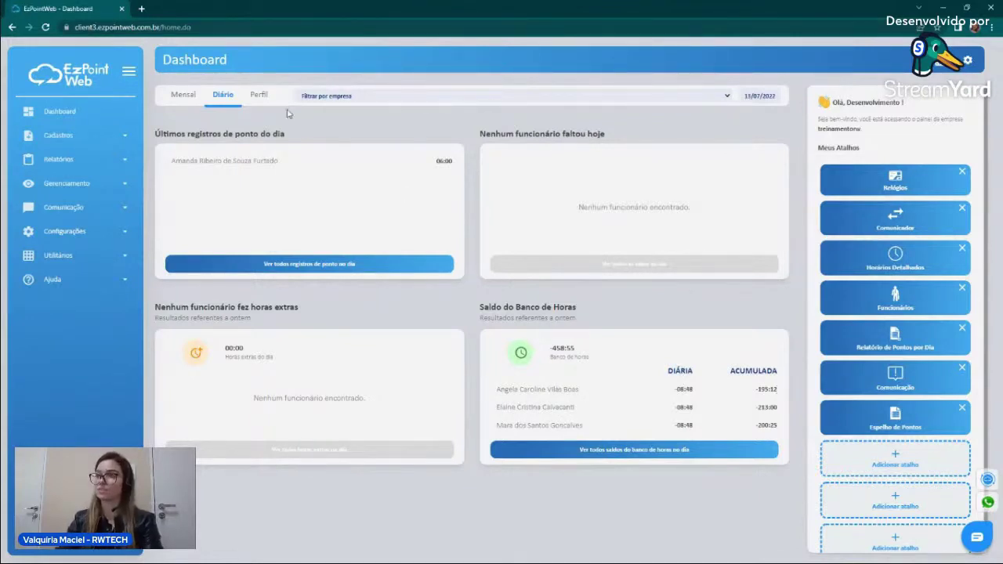
left_click(254, 94)
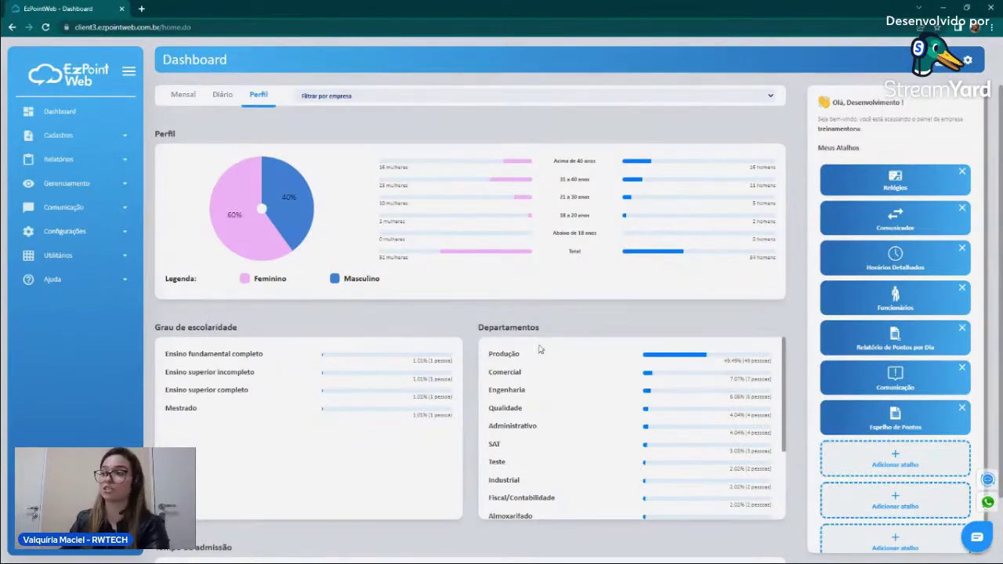
scroll(539, 345, "down", 2)
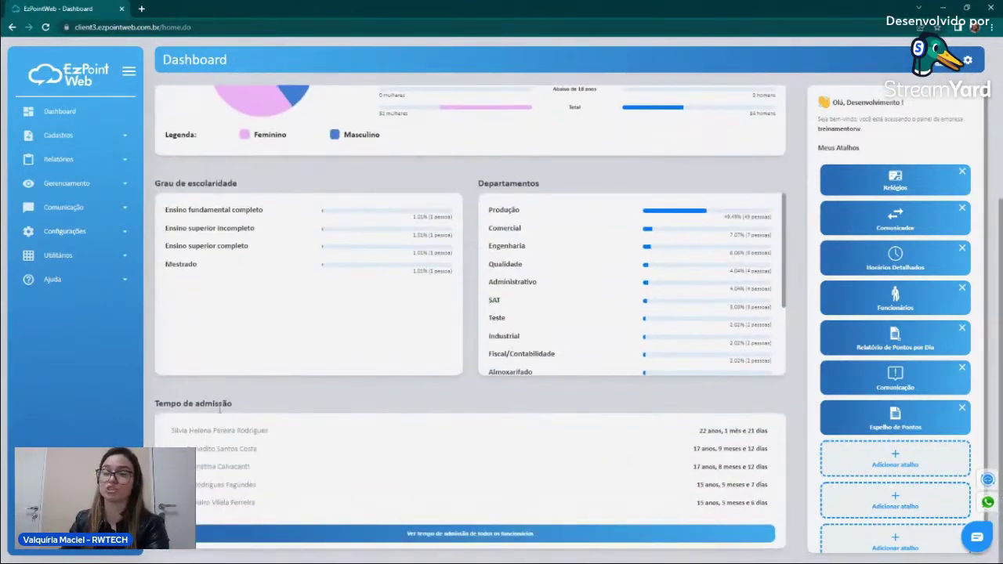
scroll(224, 399, "up", 2)
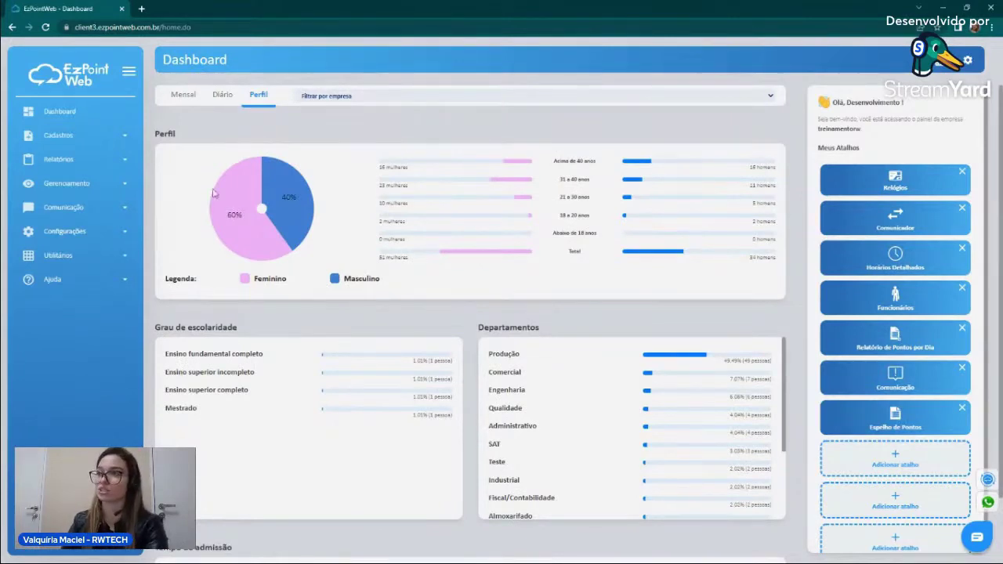
left_click(185, 95)
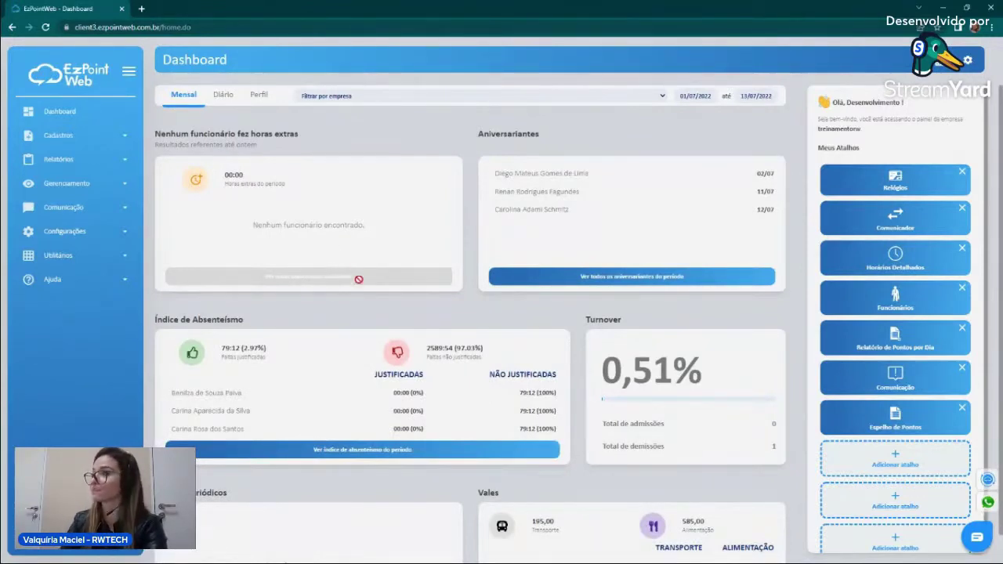
- Open the Cargos register and add the test entry "fdhhfd" in the new cargo form, closing it without saving
left_click(57, 137)
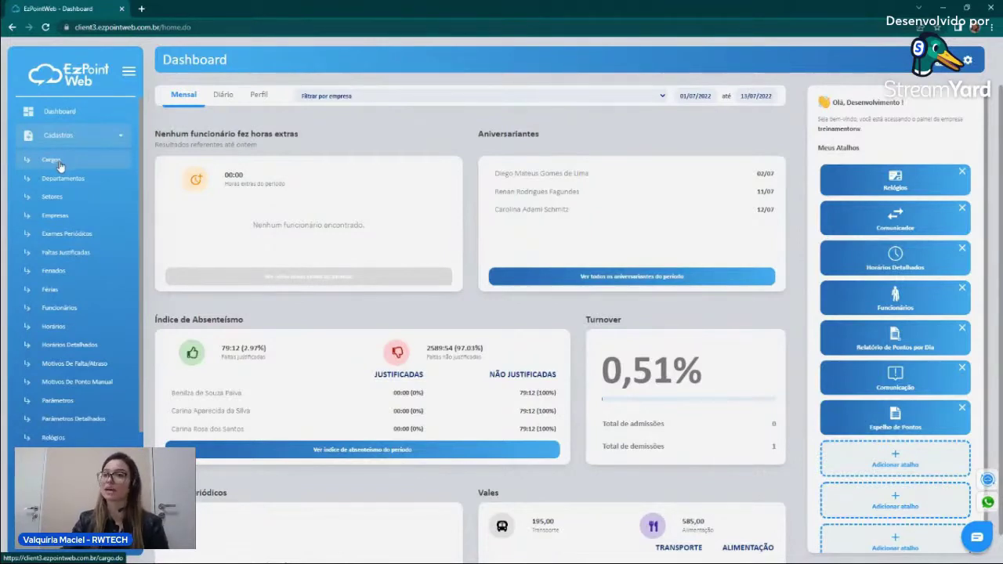
left_click(52, 160)
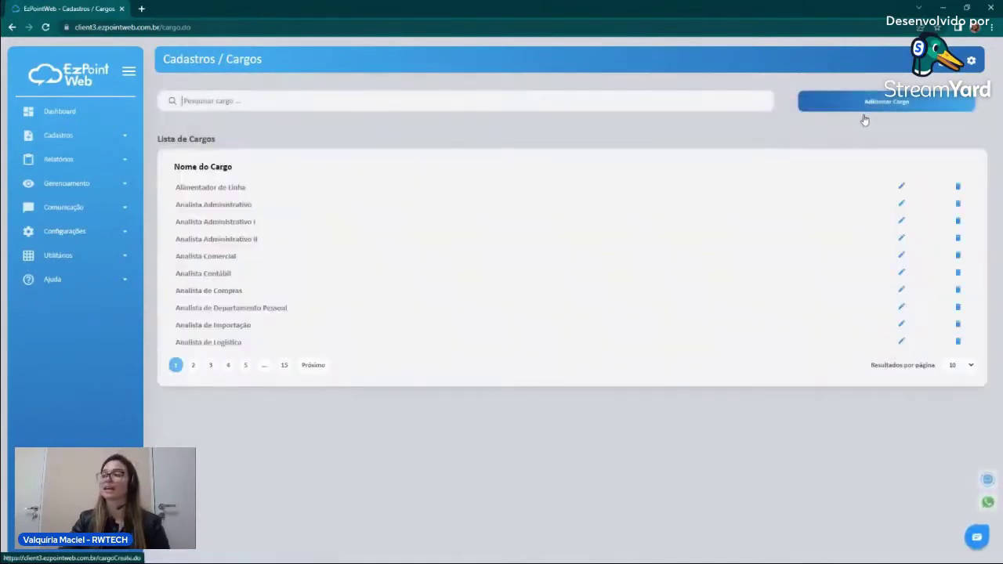
left_click(867, 111)
left_click(451, 160)
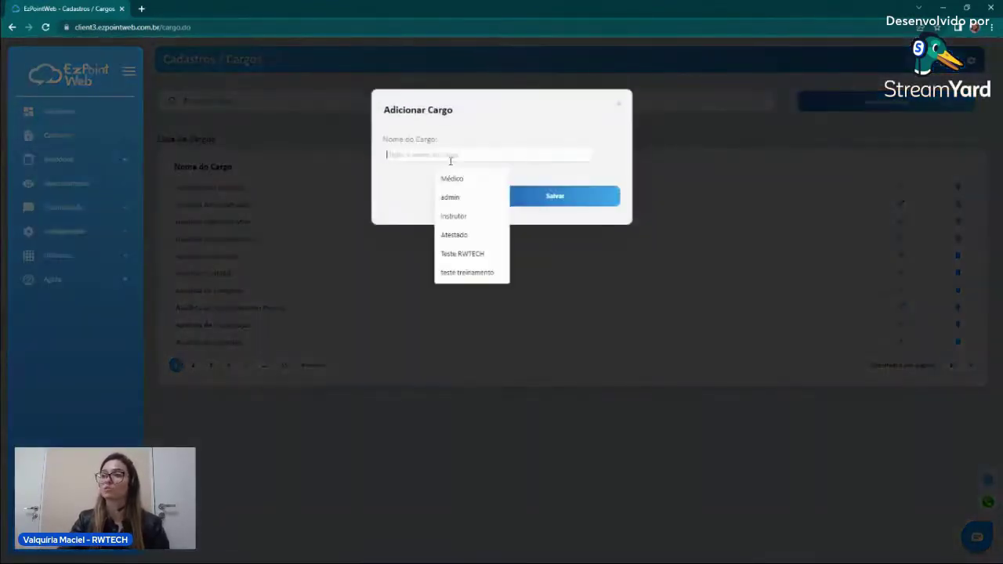
type("fdhhfd")
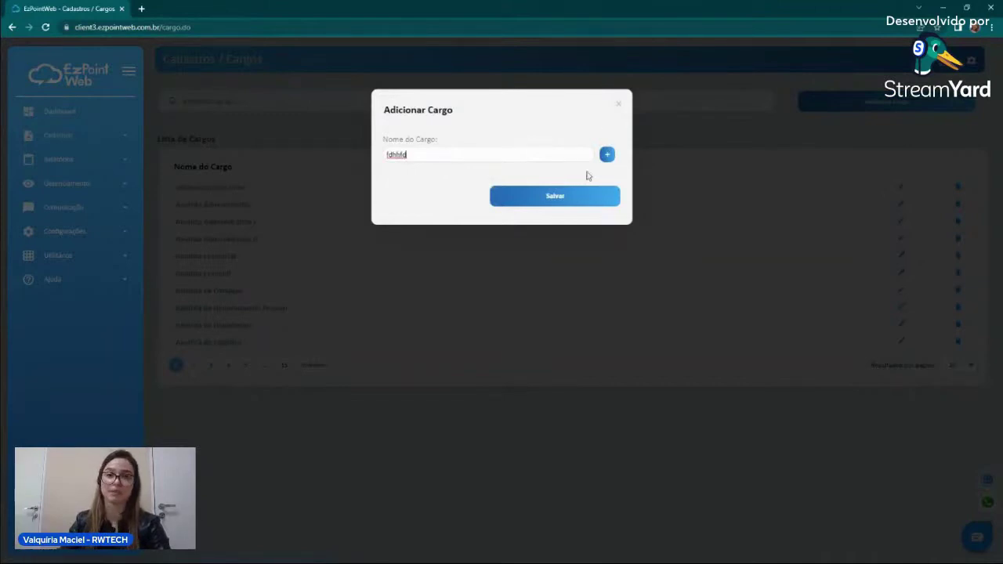
left_click(606, 155)
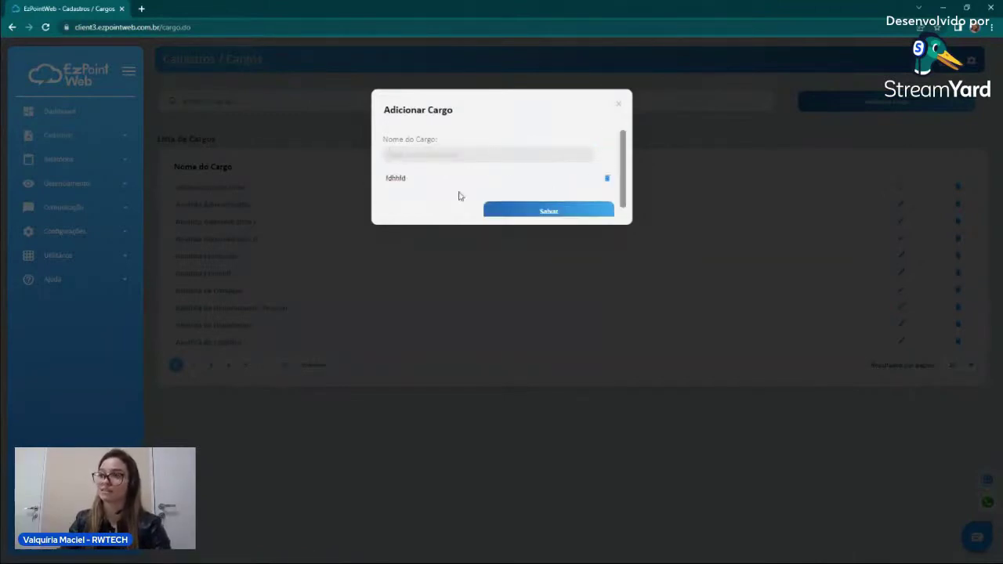
scroll(519, 159, "down", 1)
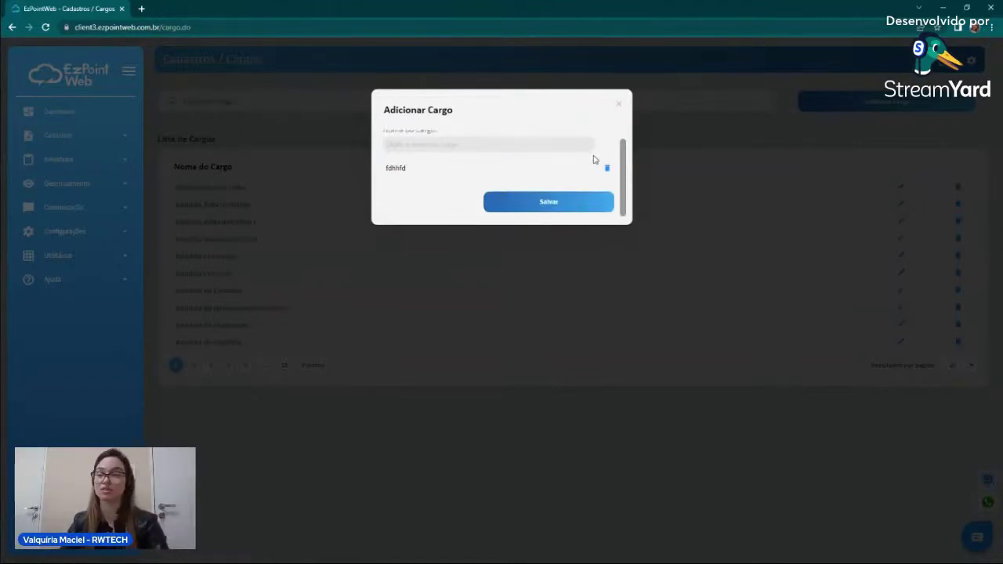
left_click(620, 105)
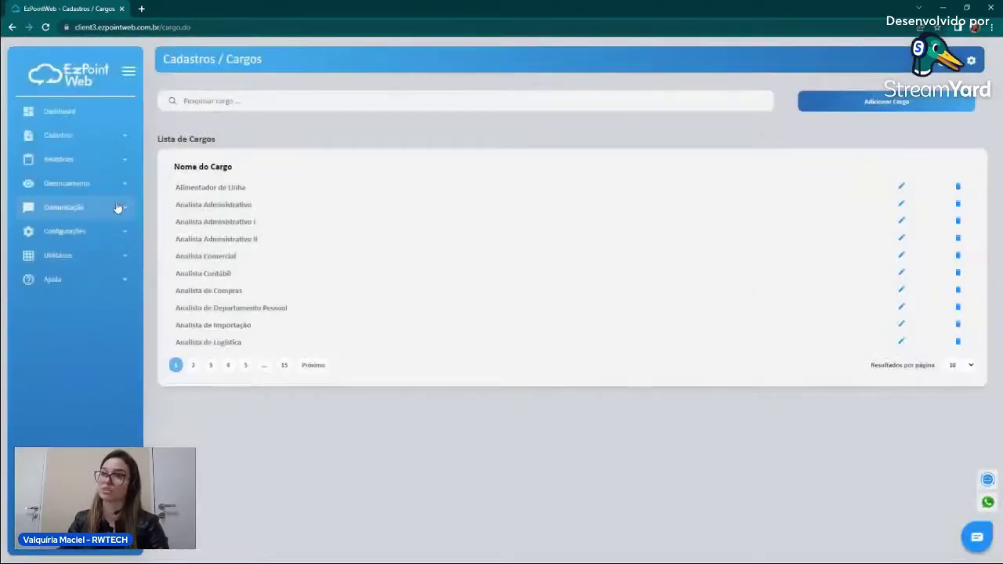
- Open the Empresas register and look at its option for editing company visibility
left_click(103, 137)
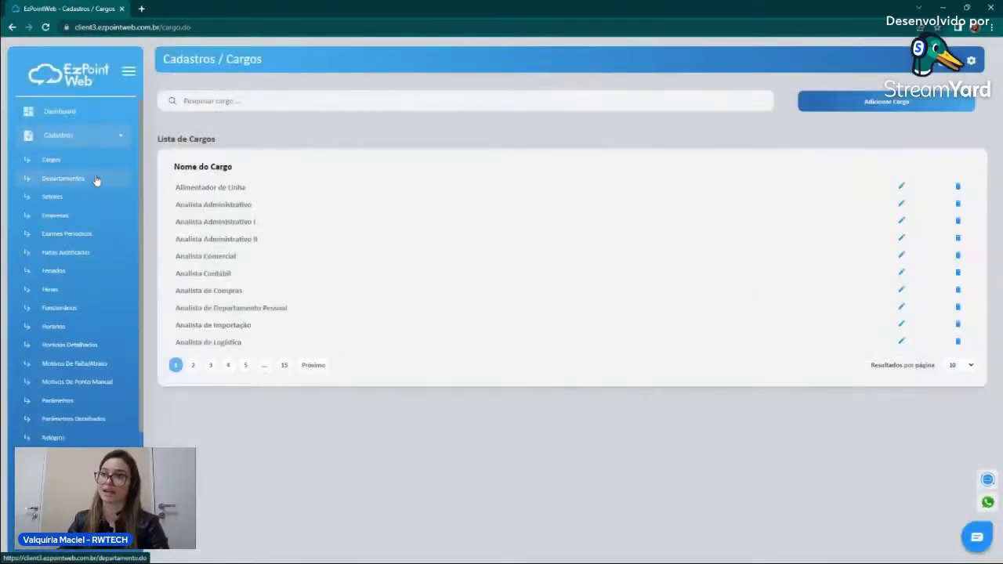
left_click(76, 218)
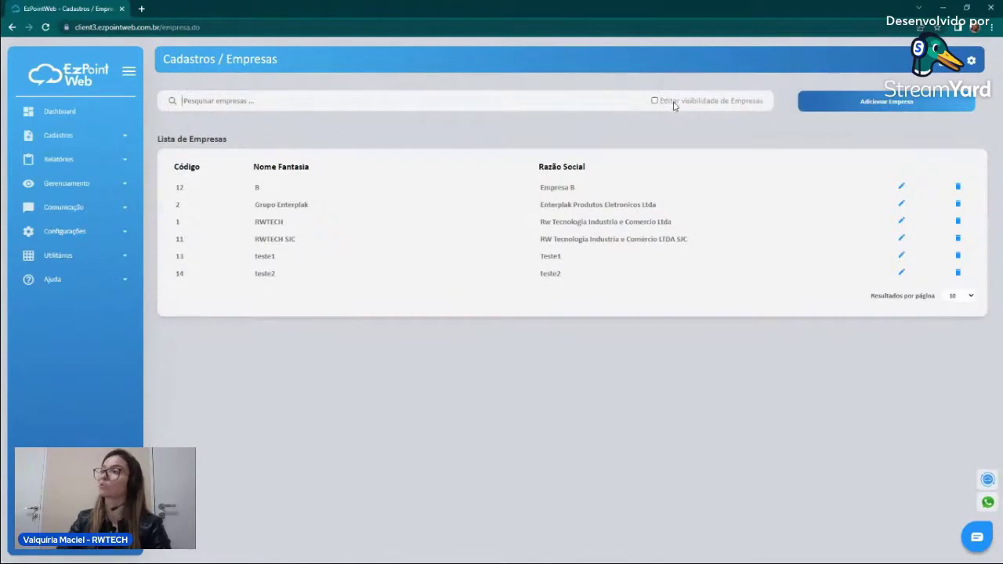
left_click_drag(687, 102, 693, 102)
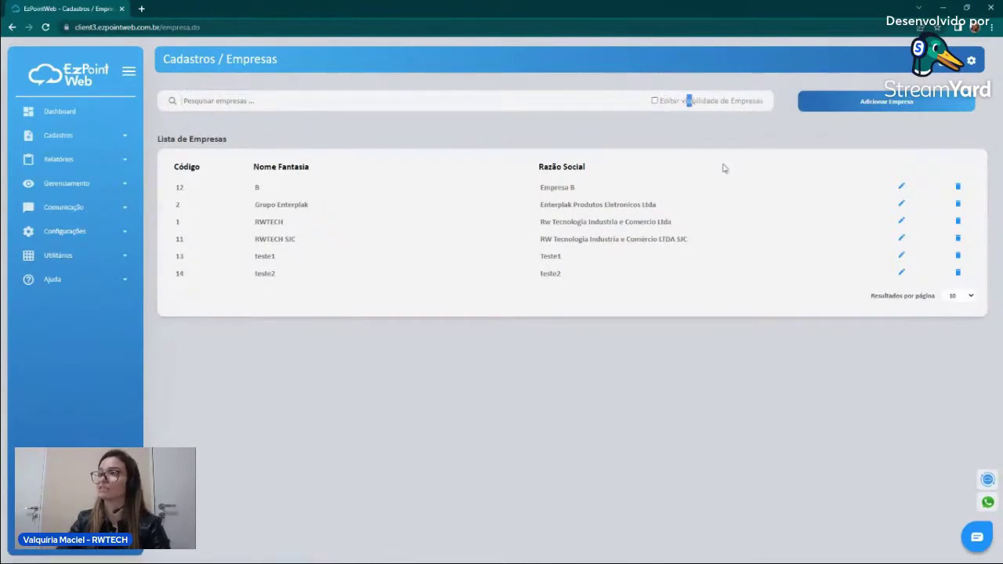
- Enable company visibility editing in the Empresas register and review the new company form's required fields, closing it without saving
left_click(654, 101)
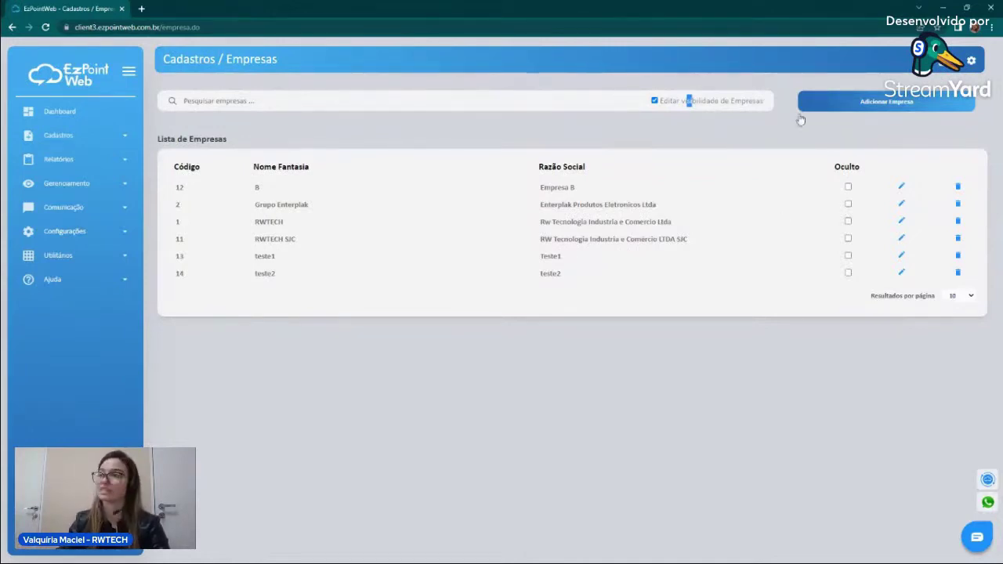
left_click(724, 123)
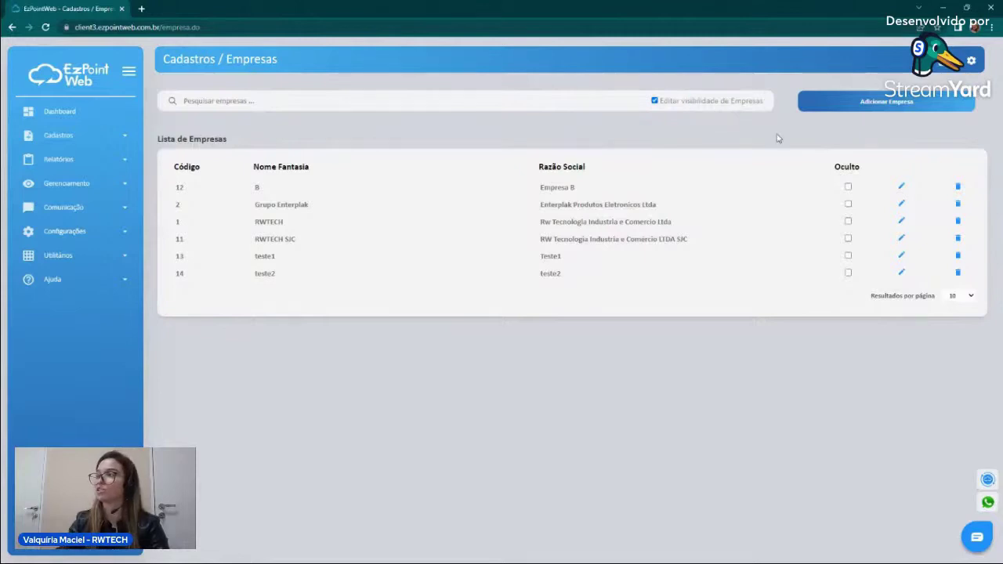
left_click(856, 104)
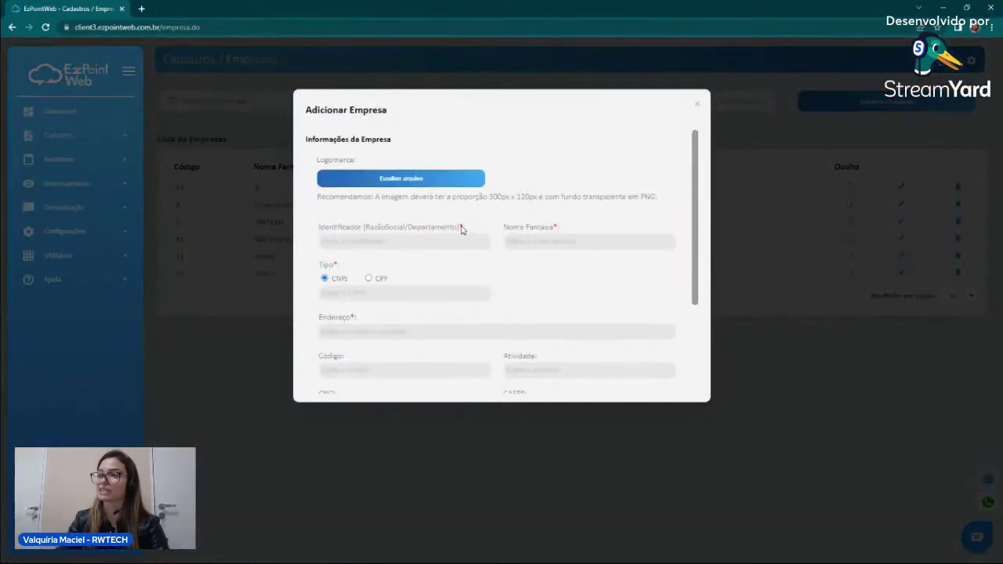
left_click_drag(462, 229, 479, 231)
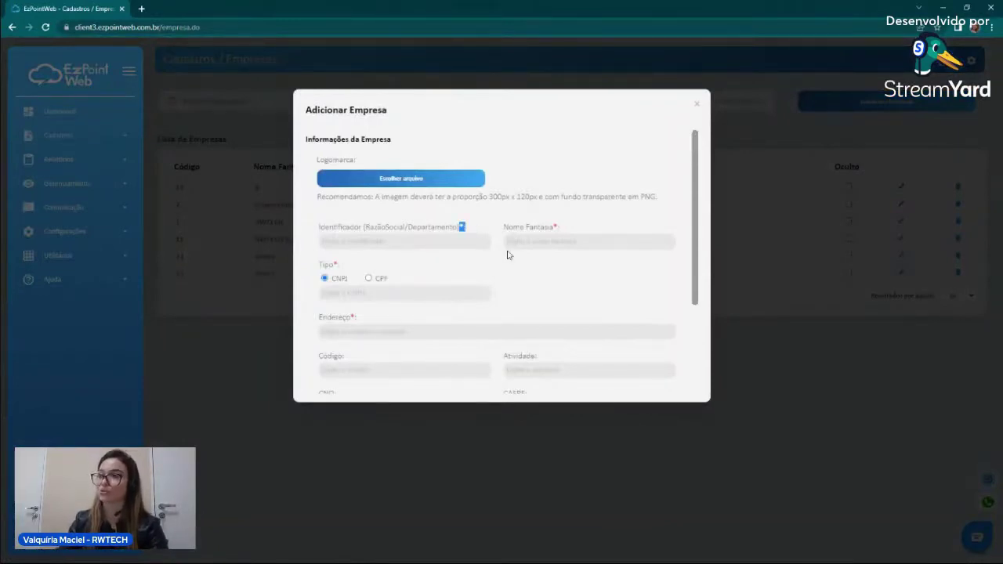
scroll(508, 255, "down", 3)
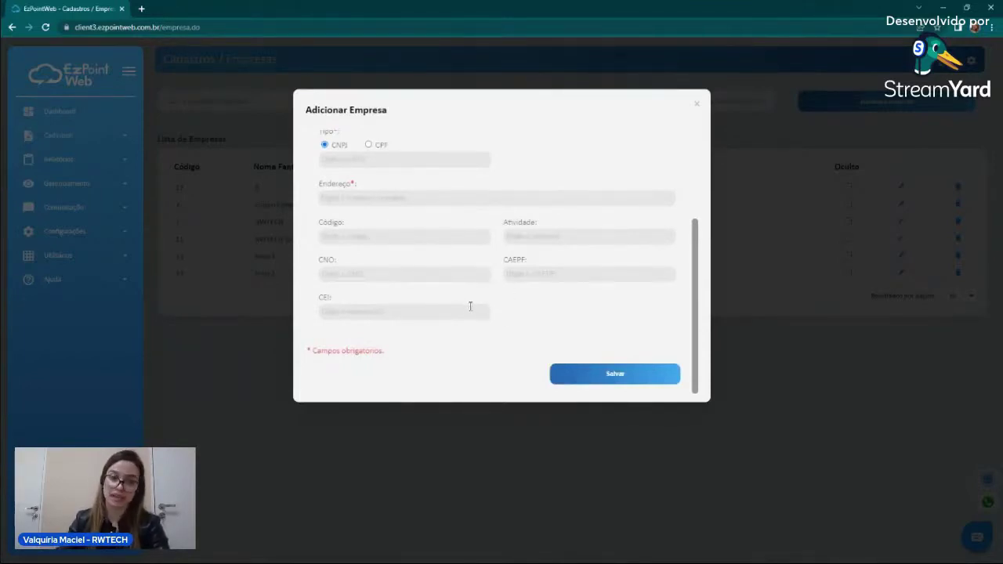
left_click(696, 104)
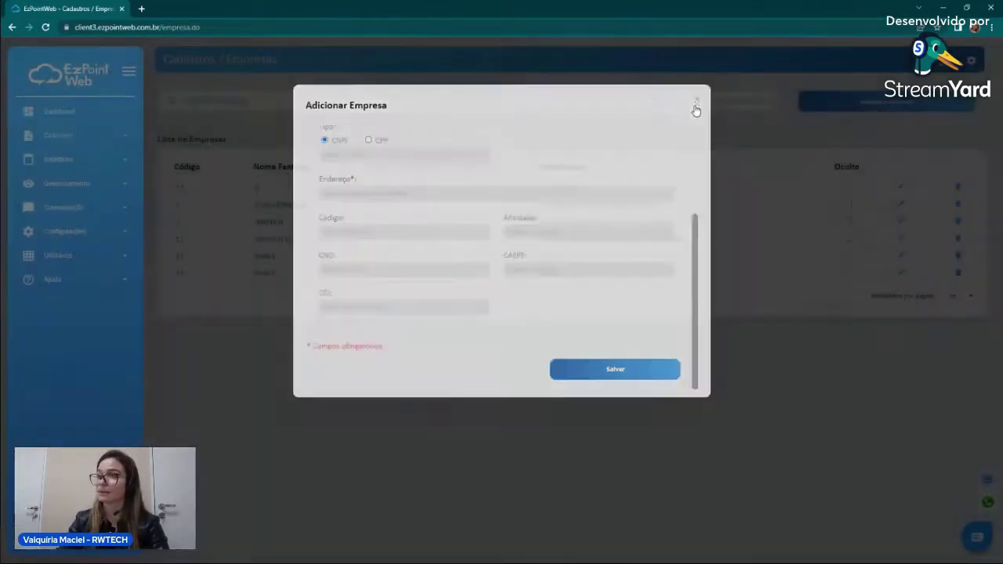
- Open the Exames Periódicos register and review the form for adding a periodic exam, closing it without saving
left_click(59, 135)
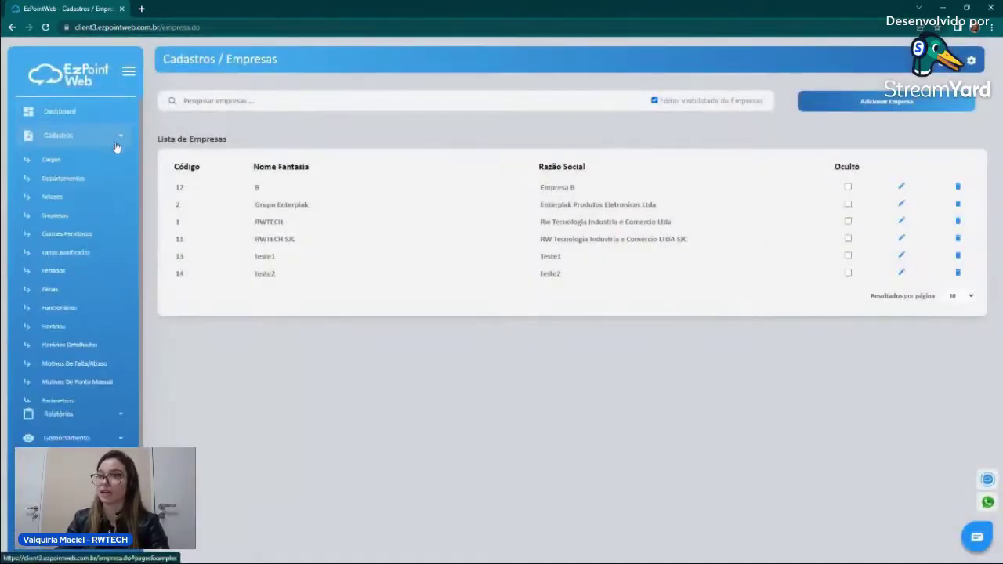
left_click(69, 235)
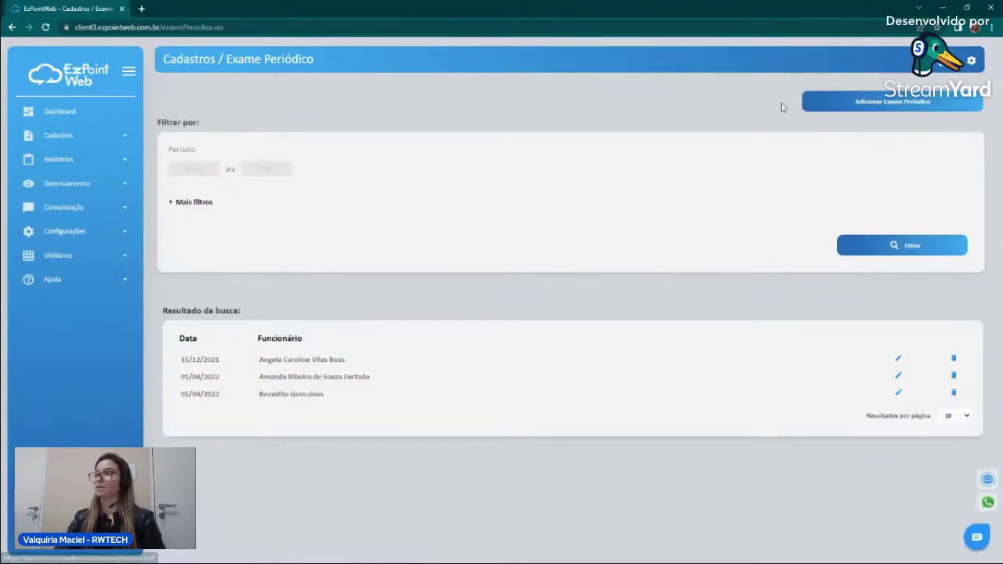
left_click(844, 106)
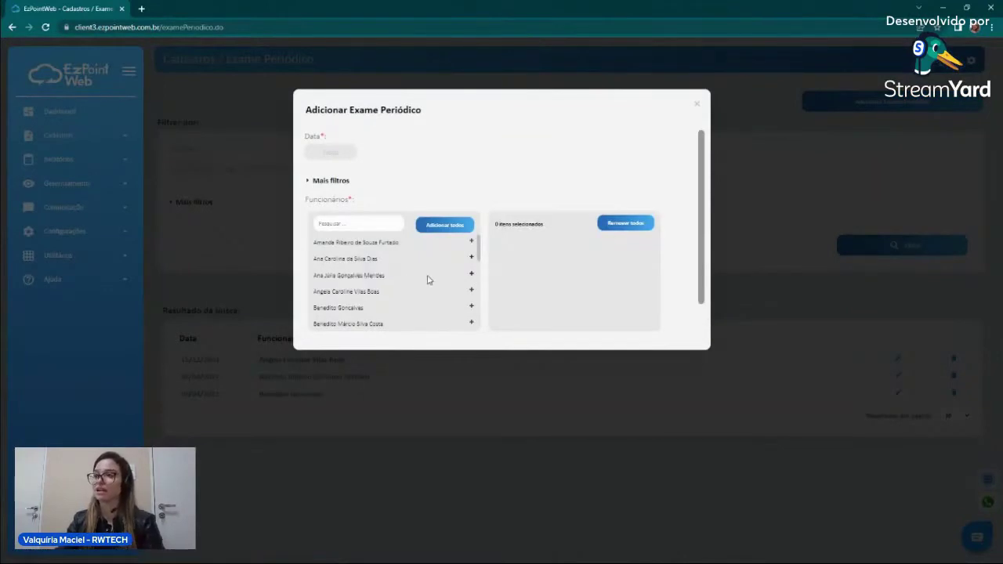
left_click(699, 108)
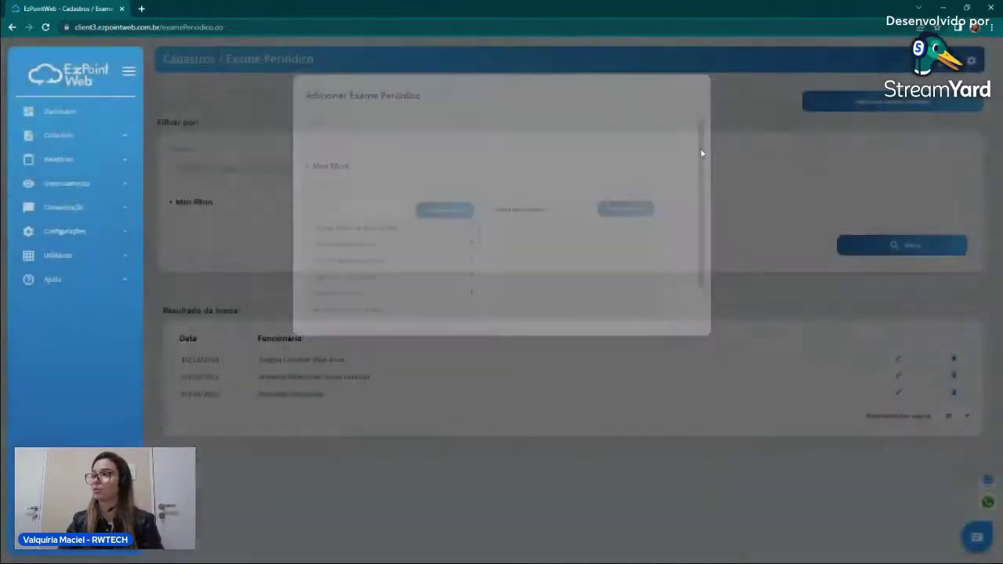
- Open the Faltas Justificadas register and review the new justified absence form, including its Horas a Abonar field, closing it without saving
left_click(70, 135)
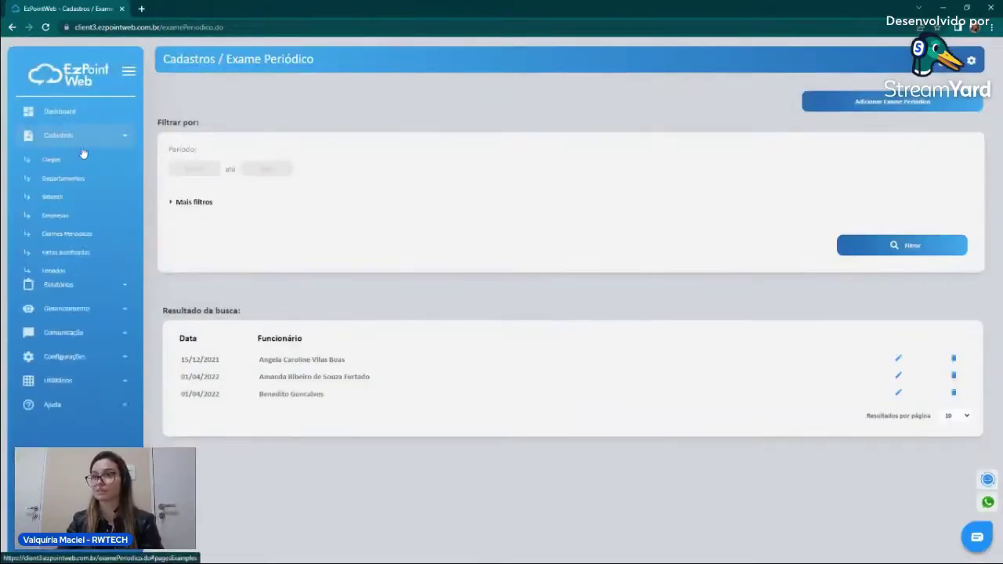
left_click(69, 253)
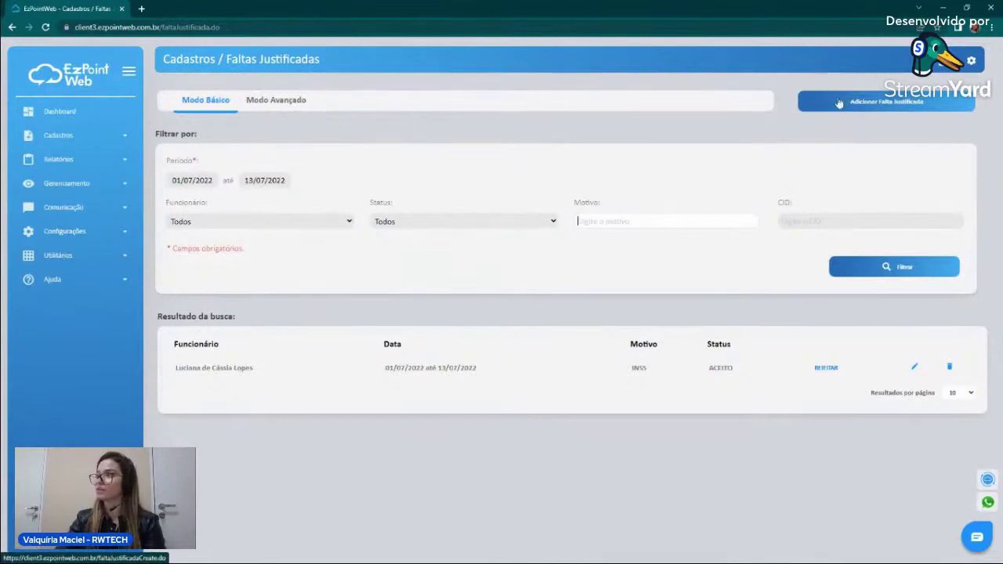
left_click(863, 102)
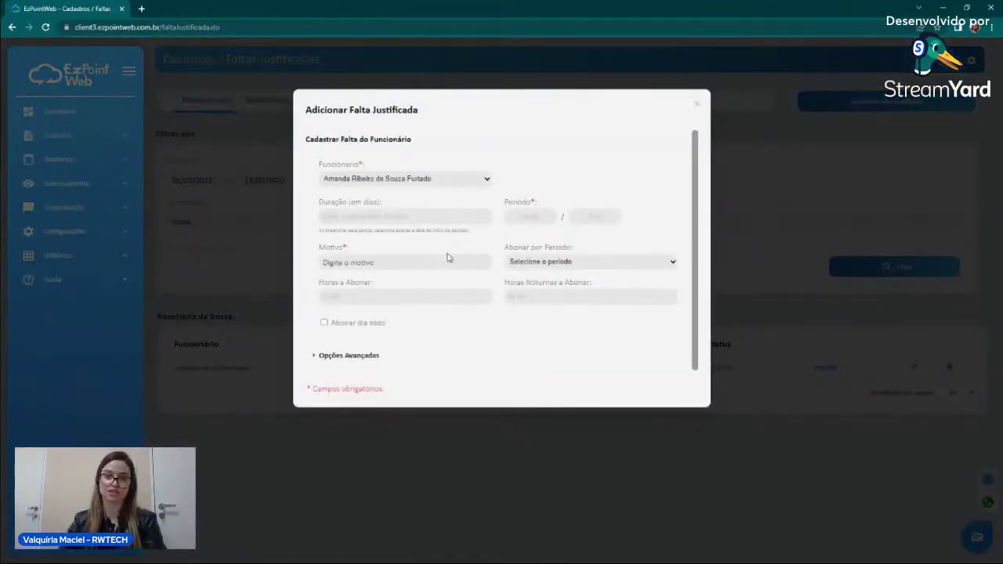
left_click(402, 297)
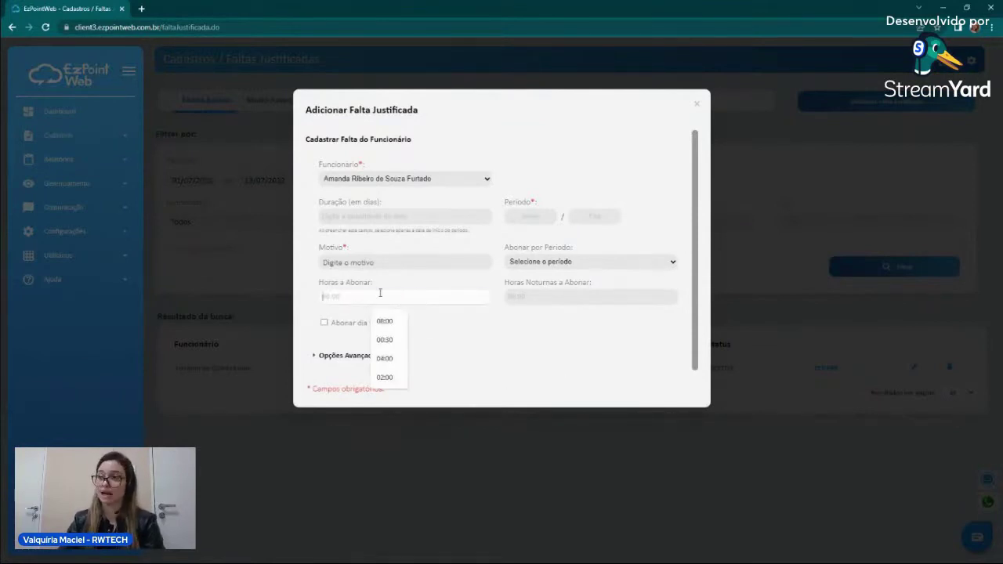
scroll(506, 339, "down", 1)
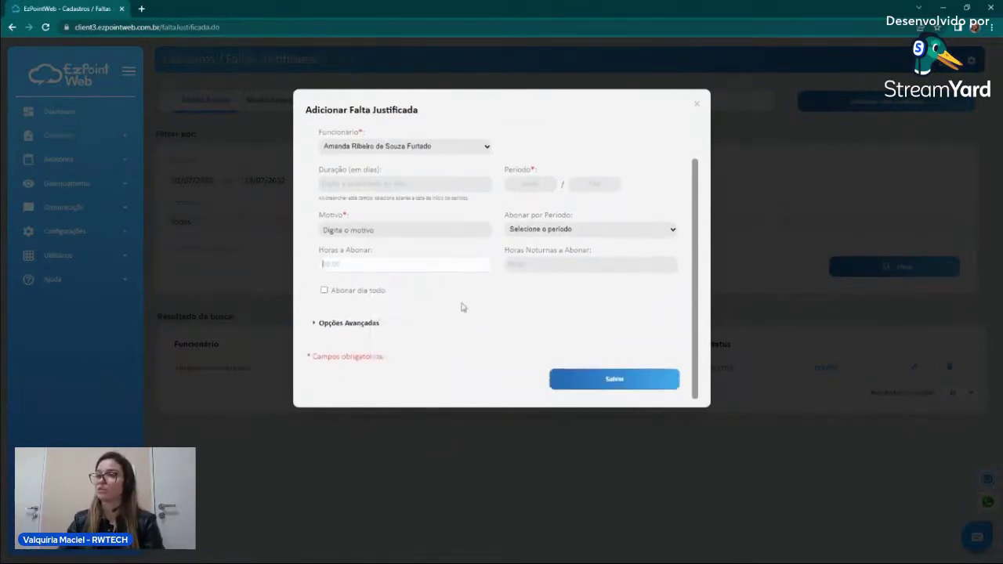
scroll(406, 286, "up", 1)
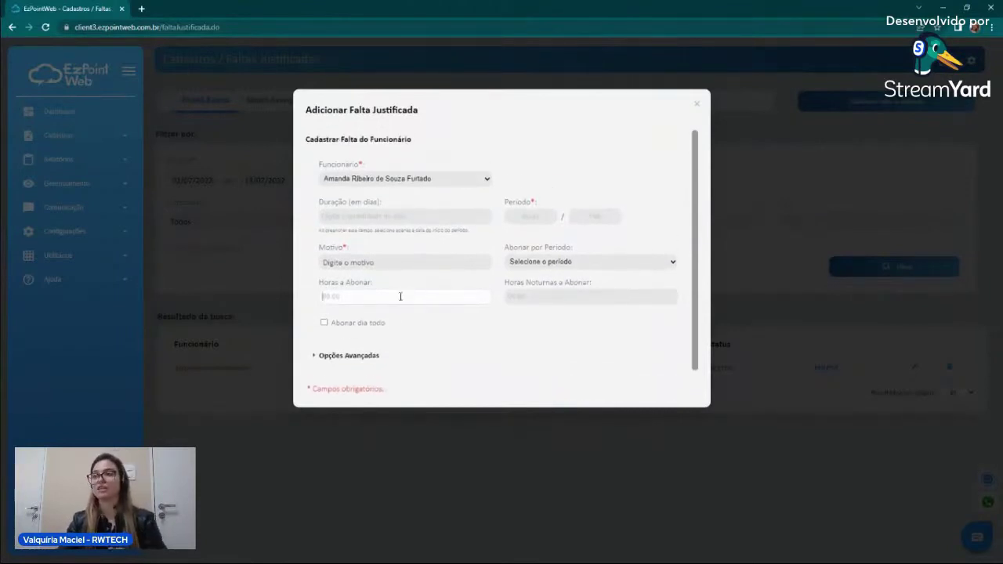
left_click(698, 103)
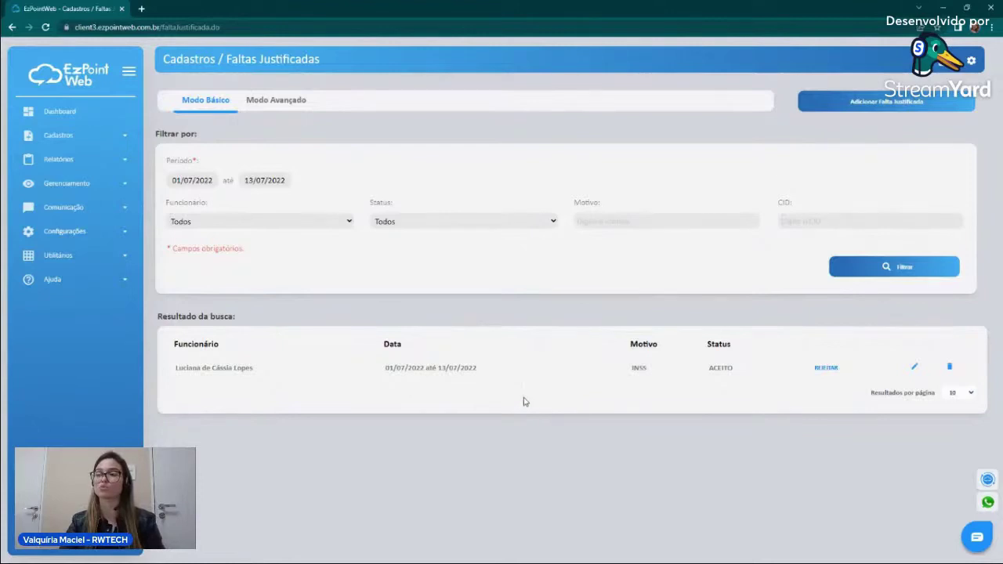
- Open the Feriados register and view the selectable national holidays, closing the dialog without saving
left_click(118, 137)
scroll(91, 247, "down", 2)
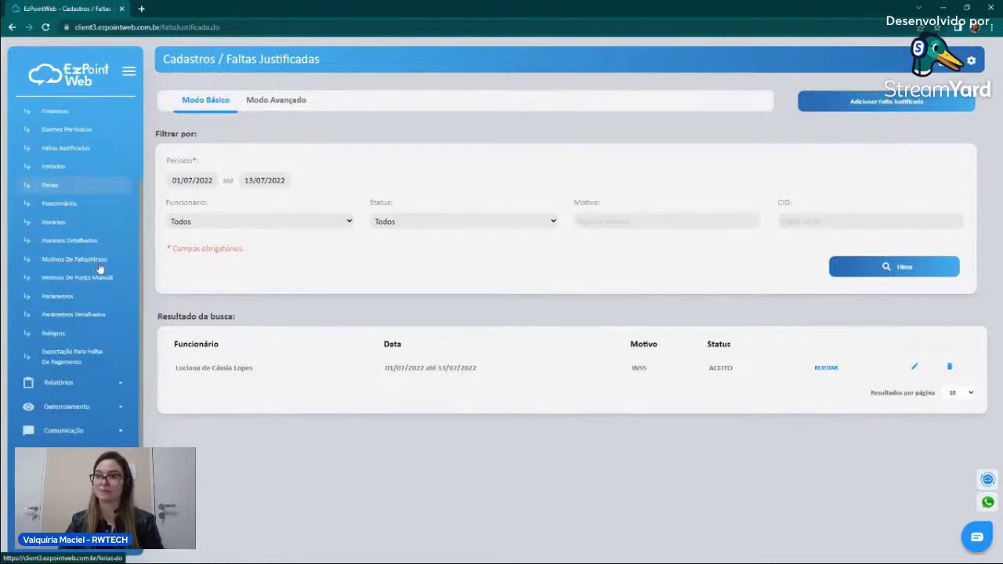
left_click(58, 168)
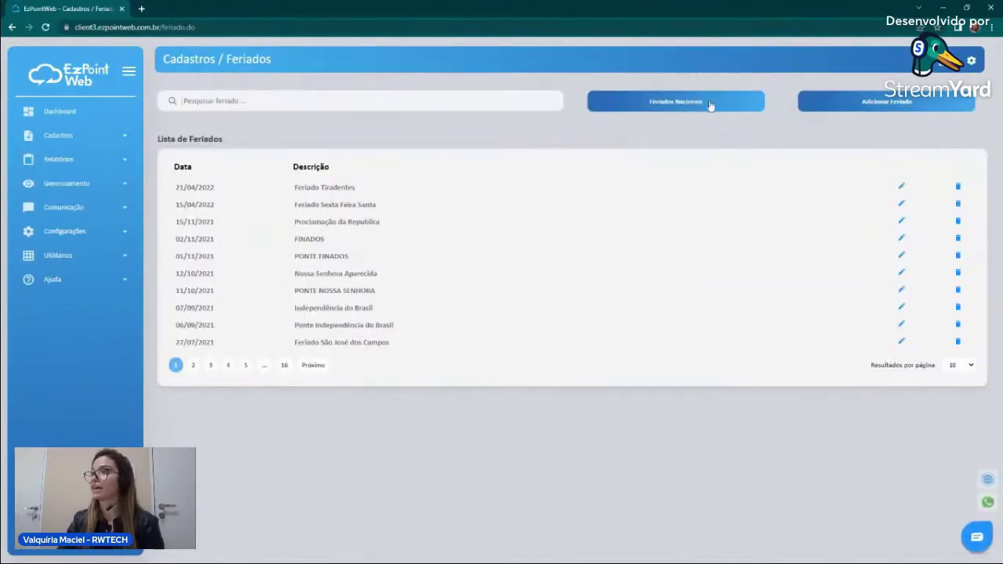
left_click(682, 108)
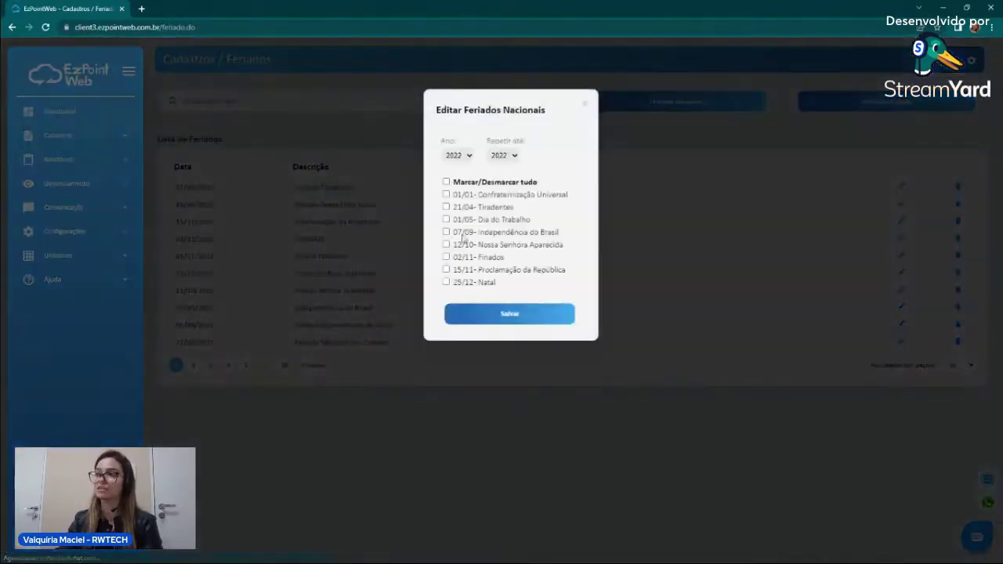
left_click(590, 103)
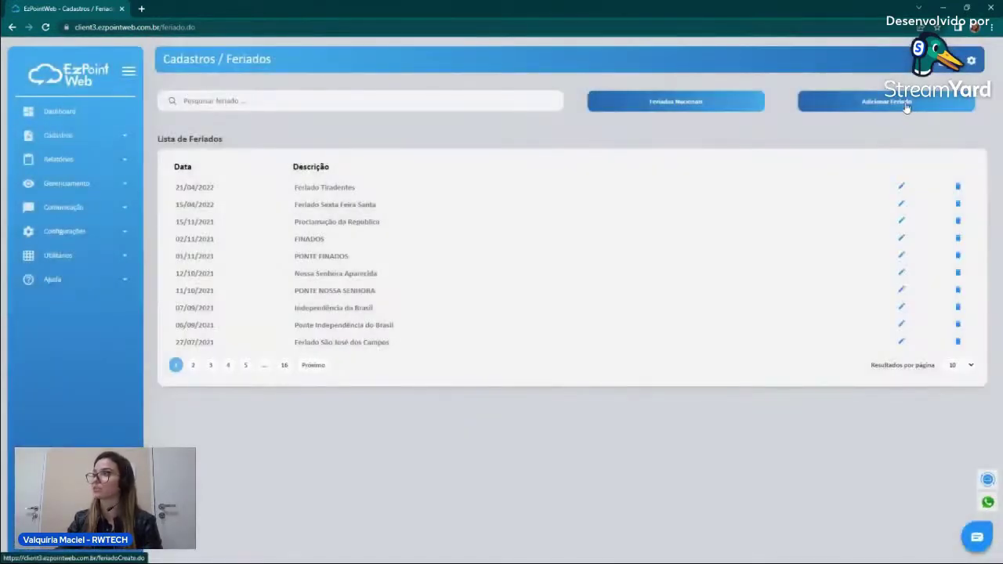
- Review the new holiday form with its Funcionários section and Cidade filter expanded, closing it without saving
left_click(903, 103)
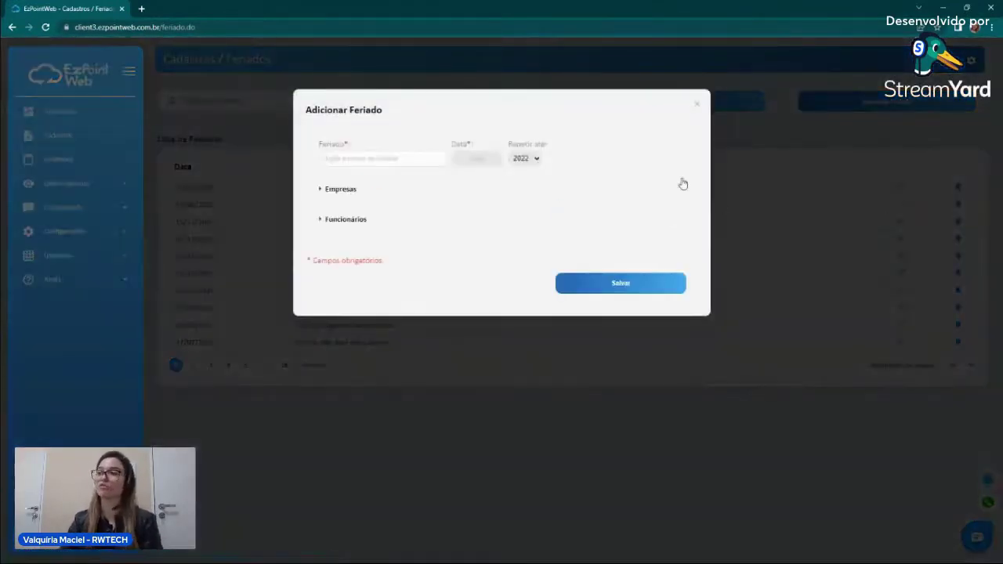
left_click(347, 222)
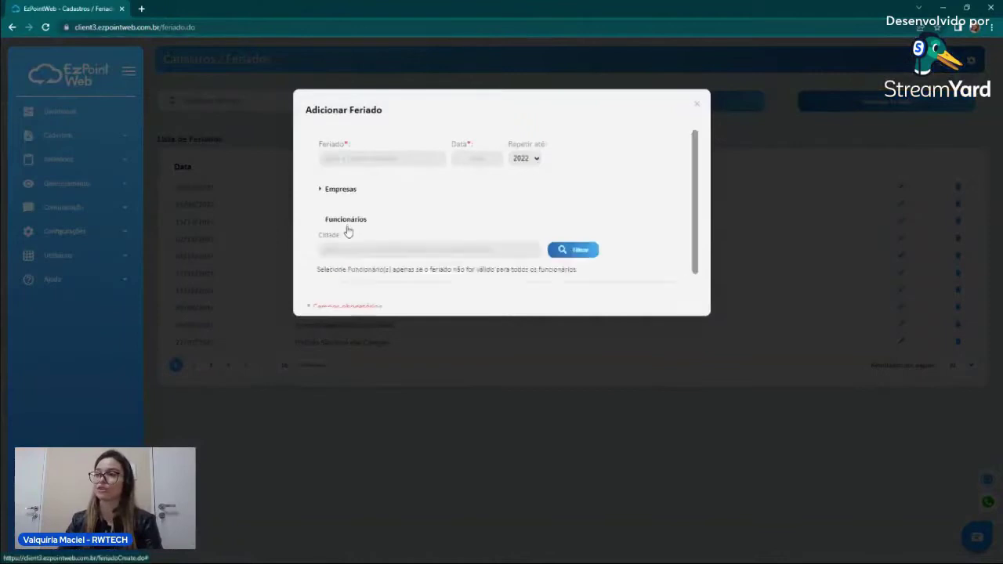
scroll(345, 216, "down", 1)
left_click_drag(315, 182, 344, 185)
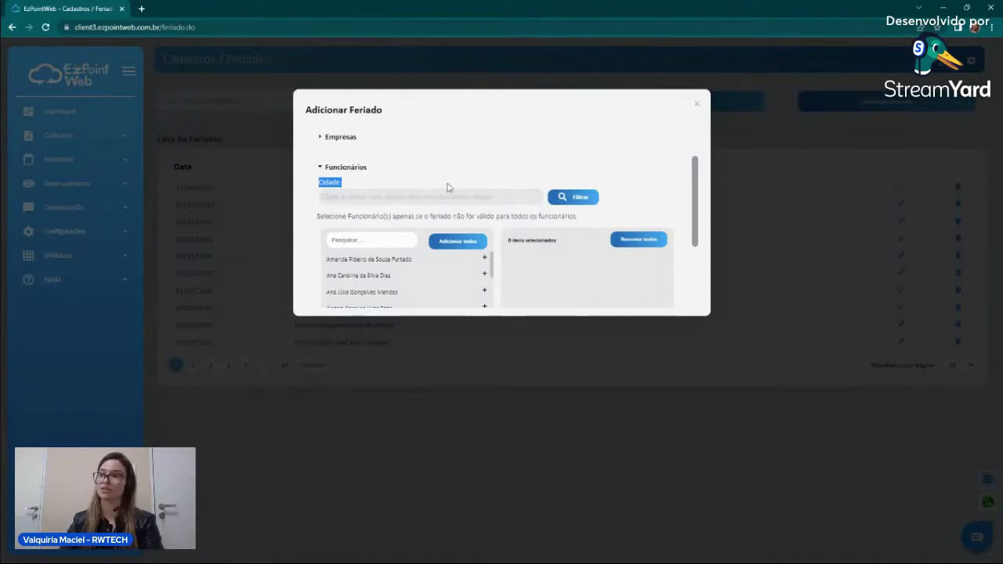
left_click(700, 105)
- Open the Férias register and view the form for adding vacations, closing it without saving
left_click(118, 146)
scroll(44, 227, "down", 2)
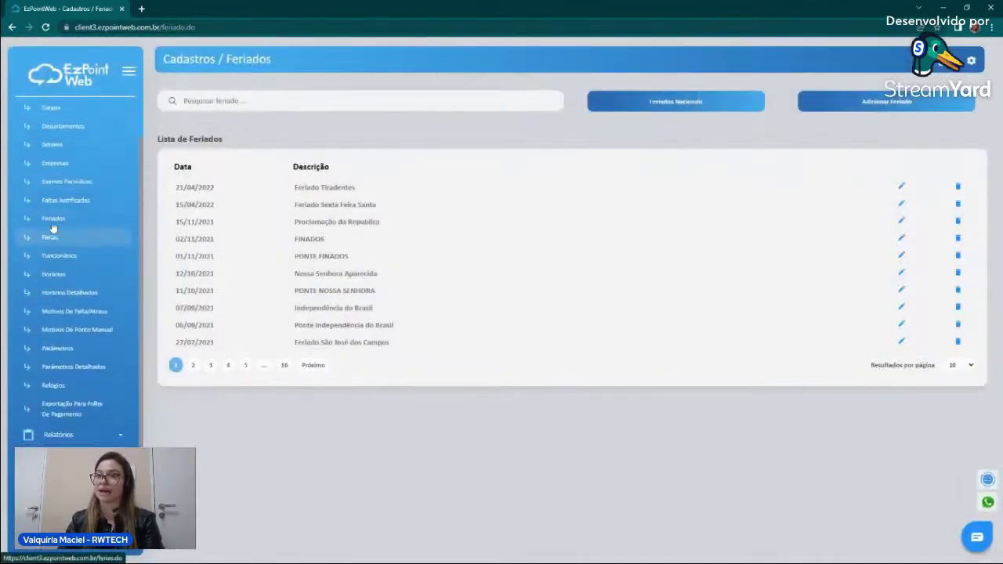
left_click(43, 238)
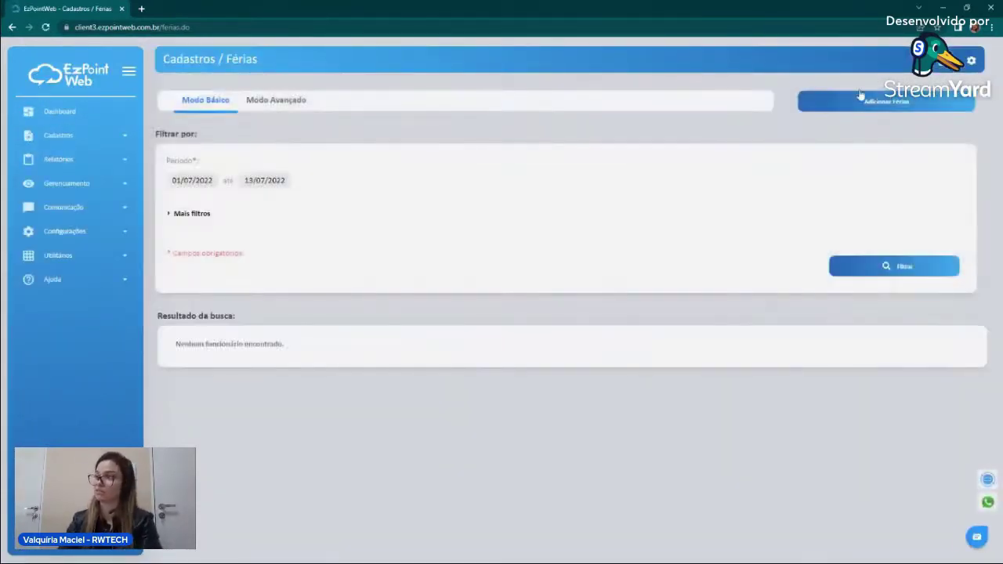
left_click(868, 99)
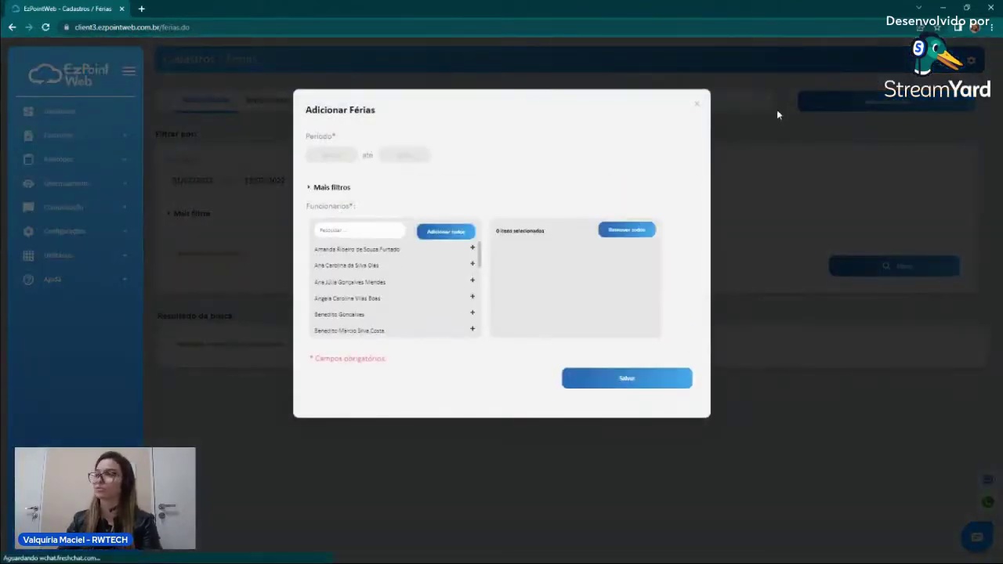
left_click(703, 108)
- Filter the vacations for the period 01/05/2022 to 13/07/2022 and view the first result's edit form without saving
left_click(189, 181)
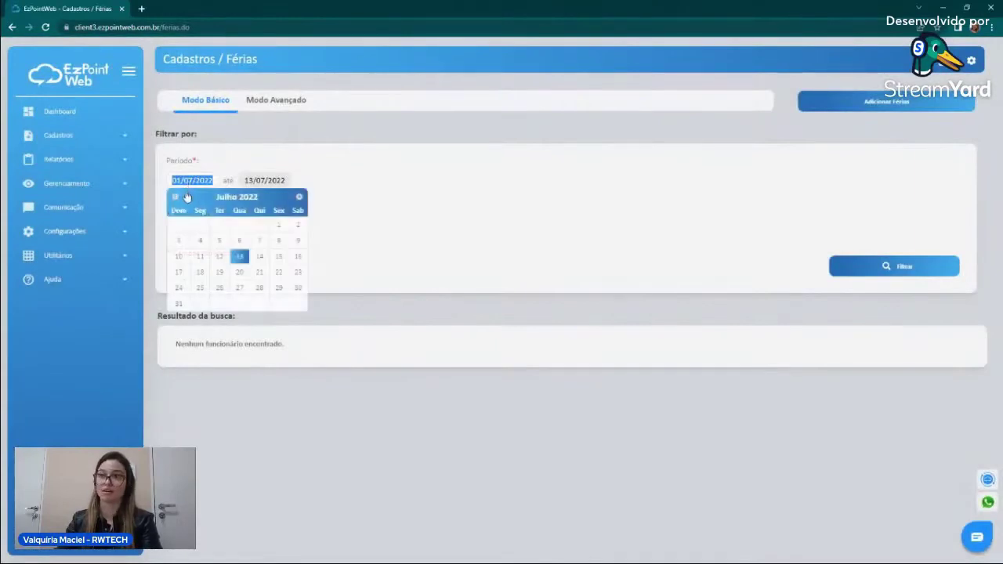
left_click(175, 196)
left_click(175, 197)
left_click(178, 226)
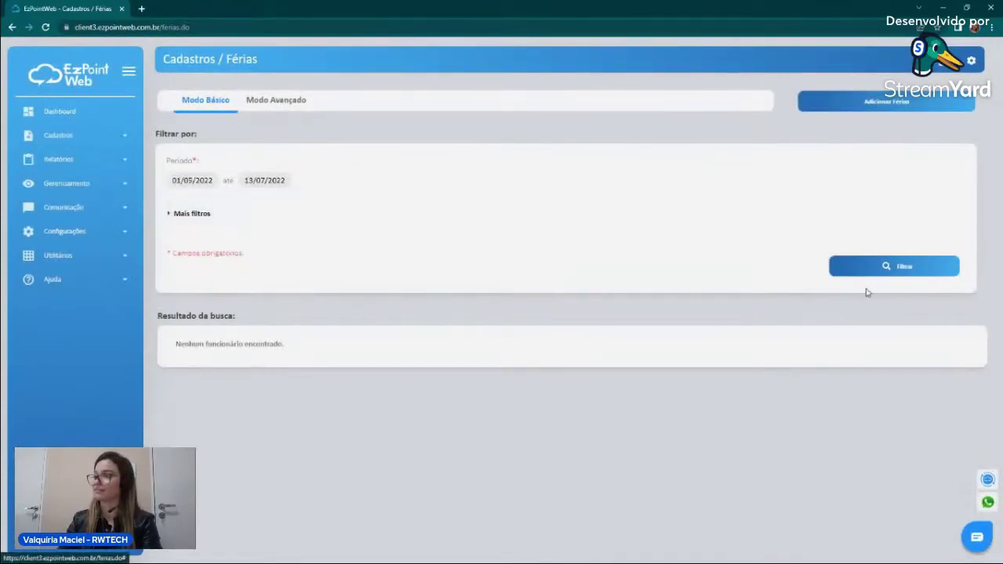
left_click(867, 274)
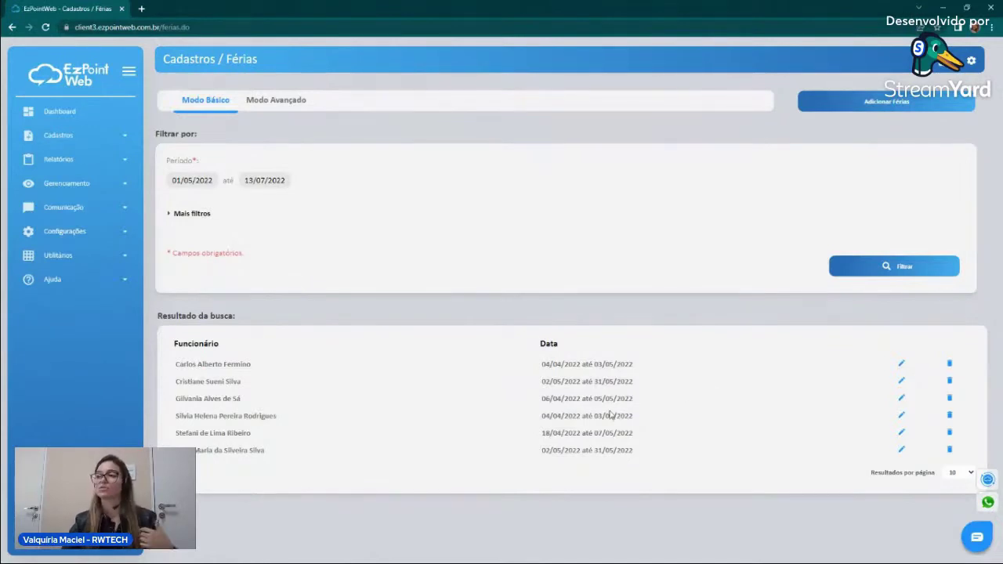
left_click(900, 369)
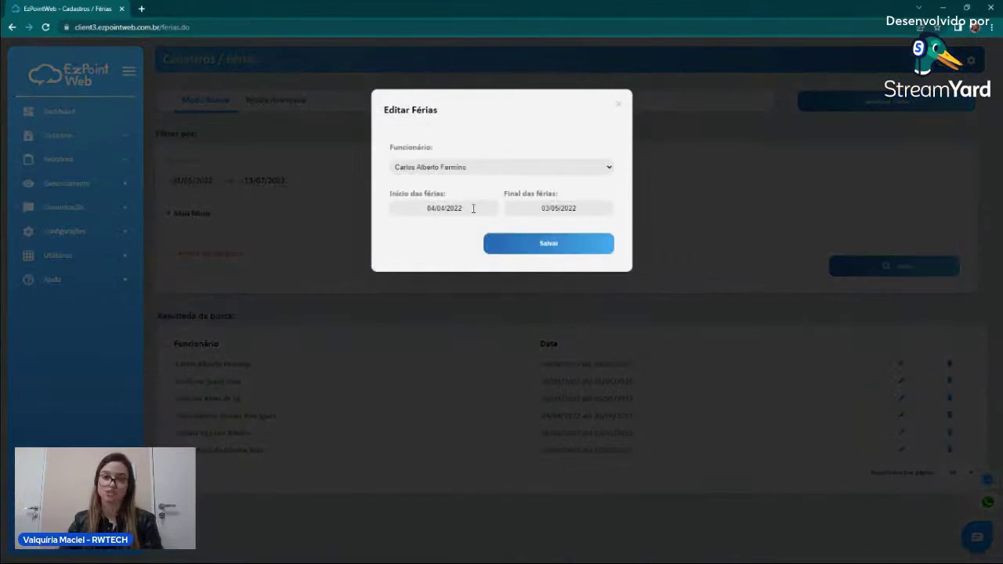
left_click(621, 105)
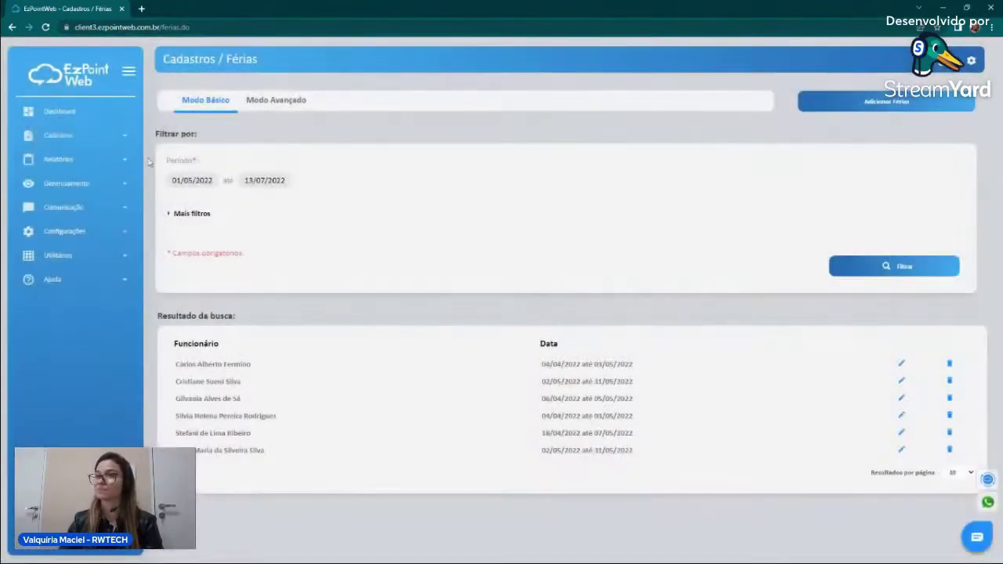
- Open the Funcionários register and view the list of registered employees
left_click(70, 135)
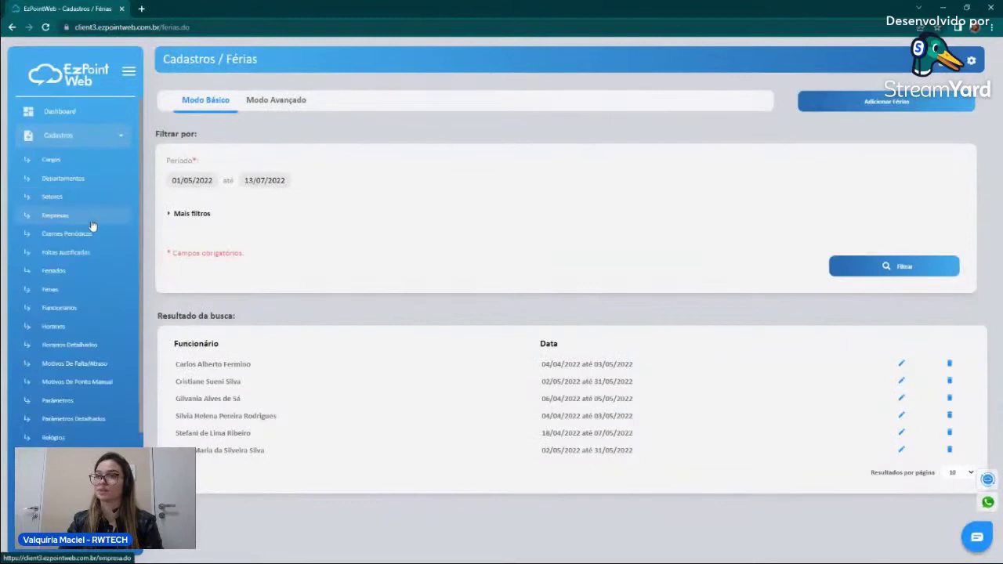
left_click(68, 313)
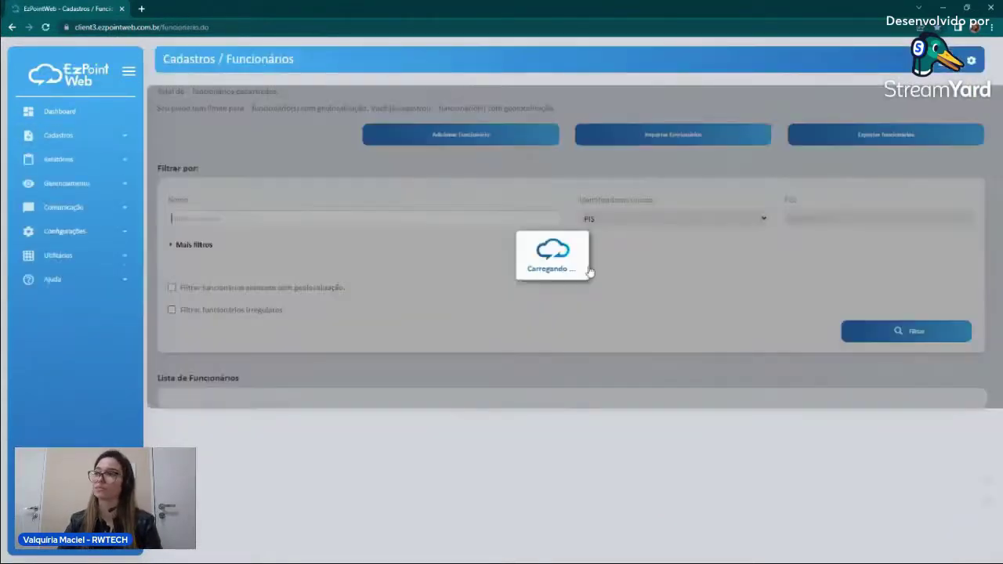
scroll(681, 262, "down", 2)
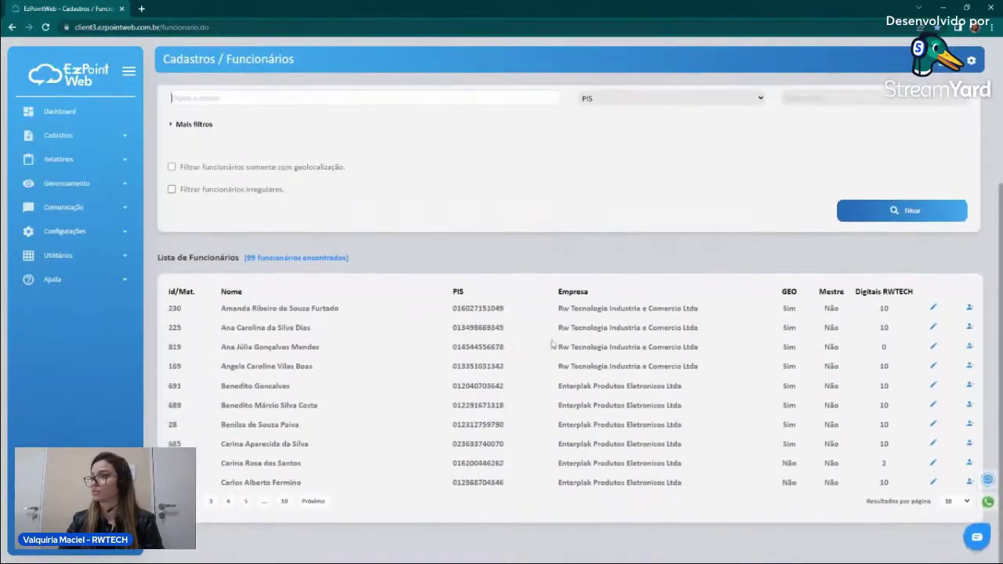
- Open the second listed employee's record and set the Horário to ADM SEM PONTO AUTOMÁTICO
left_click(932, 328)
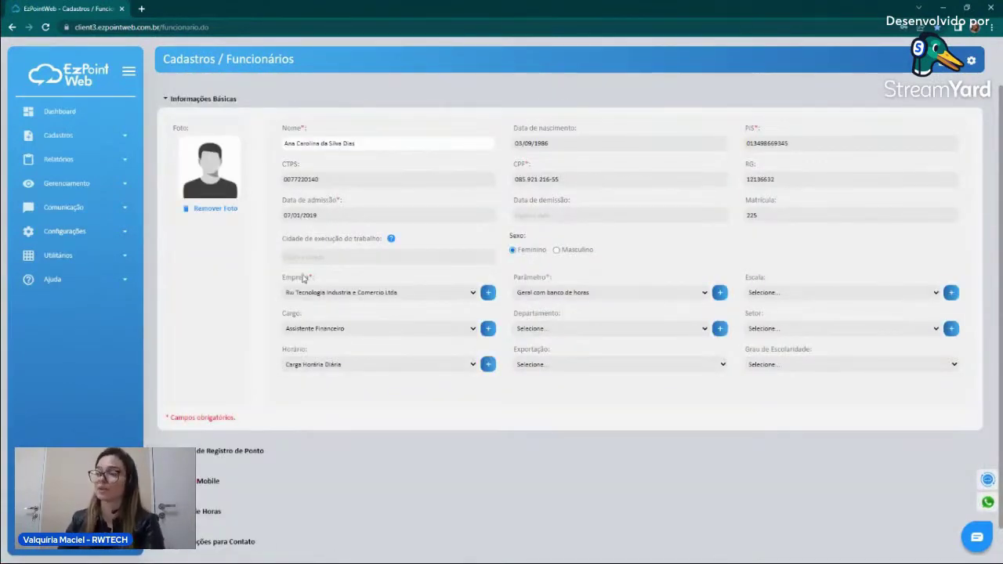
left_click_drag(281, 239, 329, 243)
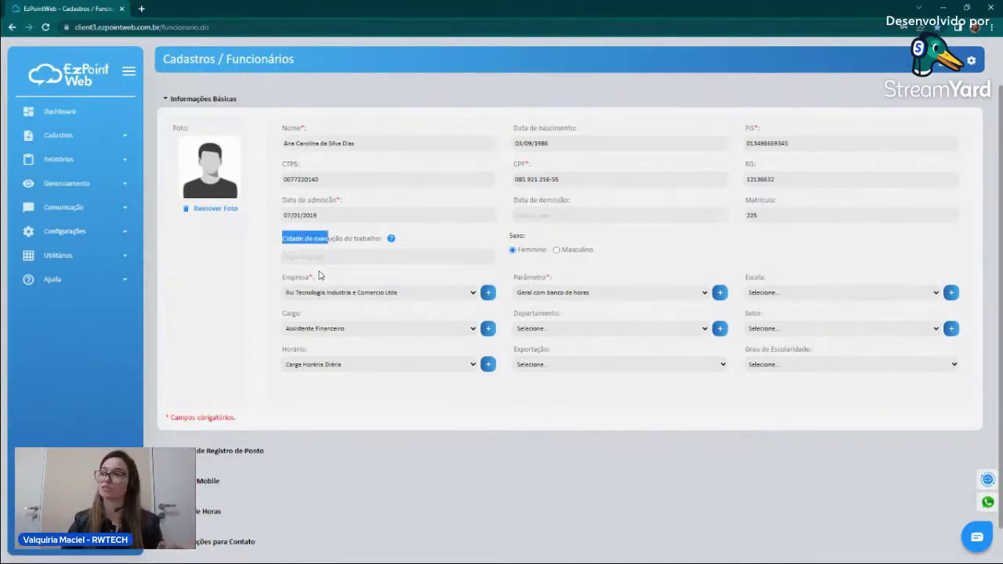
left_click(371, 367)
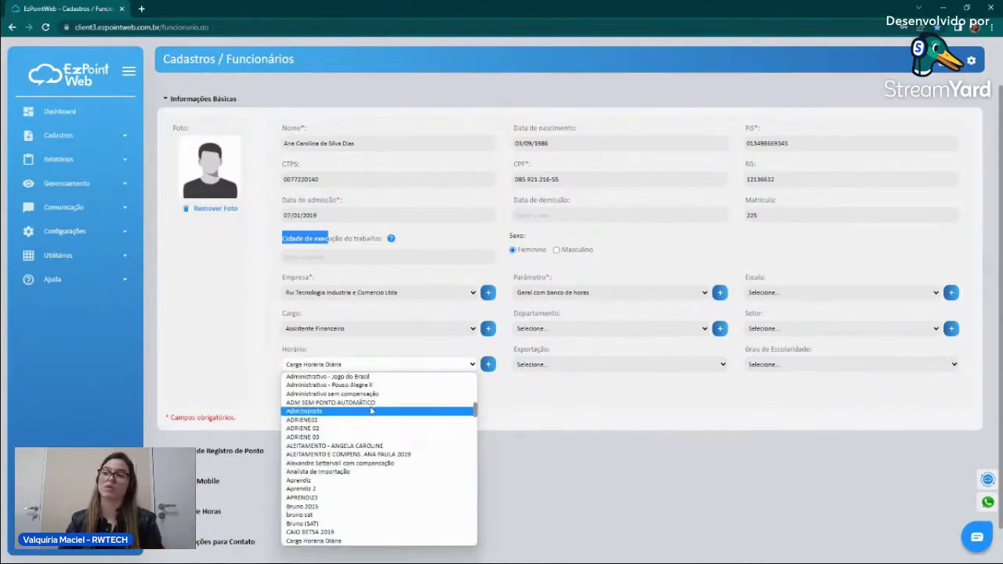
left_click(376, 405)
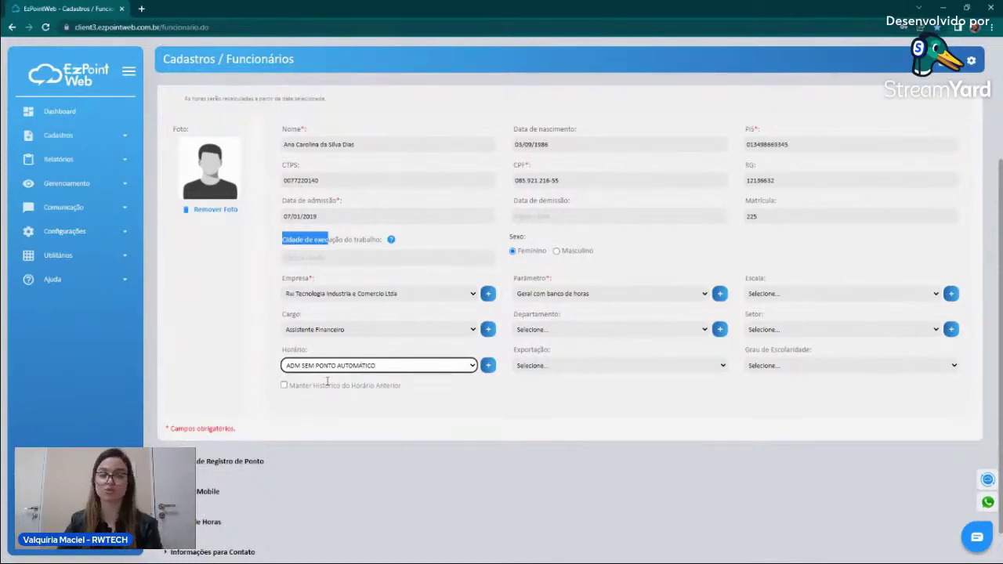
- Set the employee's Parâmetro to Compensação sem BH and review the recalculation date and history options
left_click(554, 299)
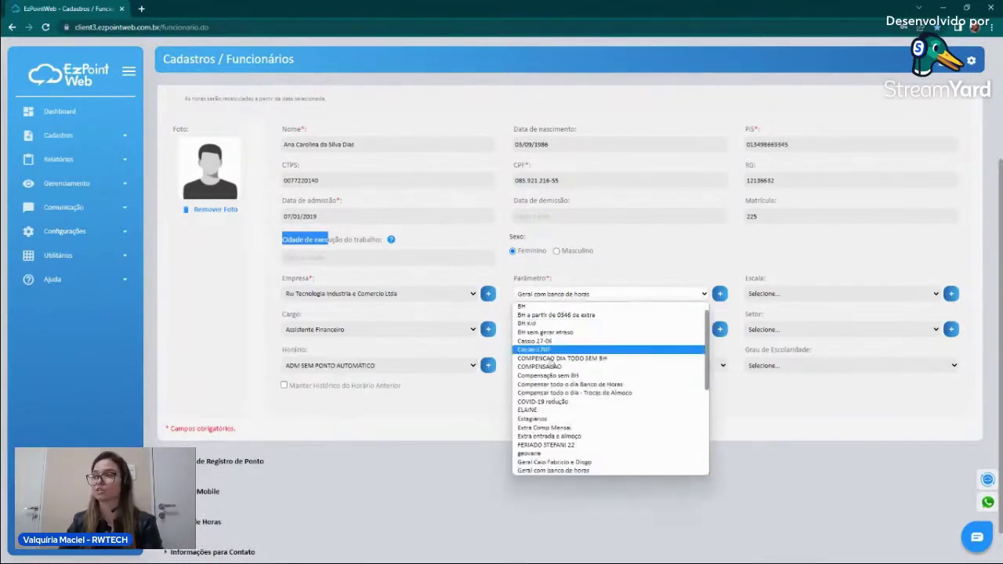
left_click(623, 374)
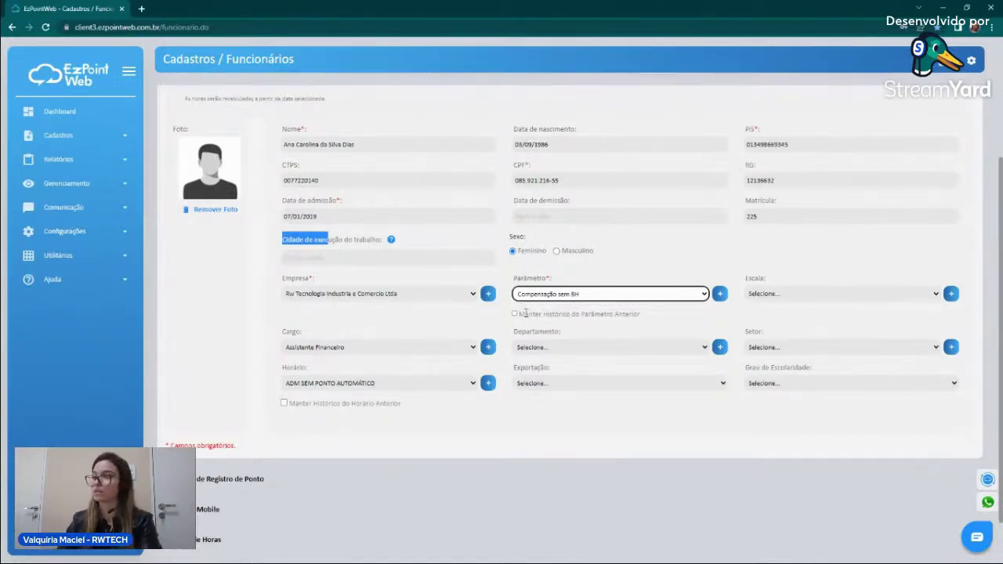
left_click(769, 392)
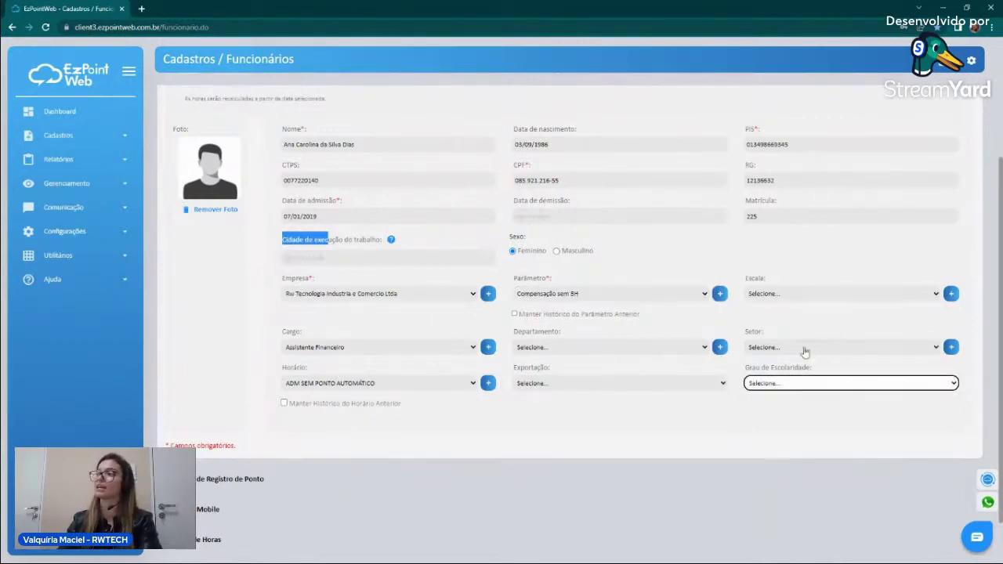
scroll(329, 235, "up", 2)
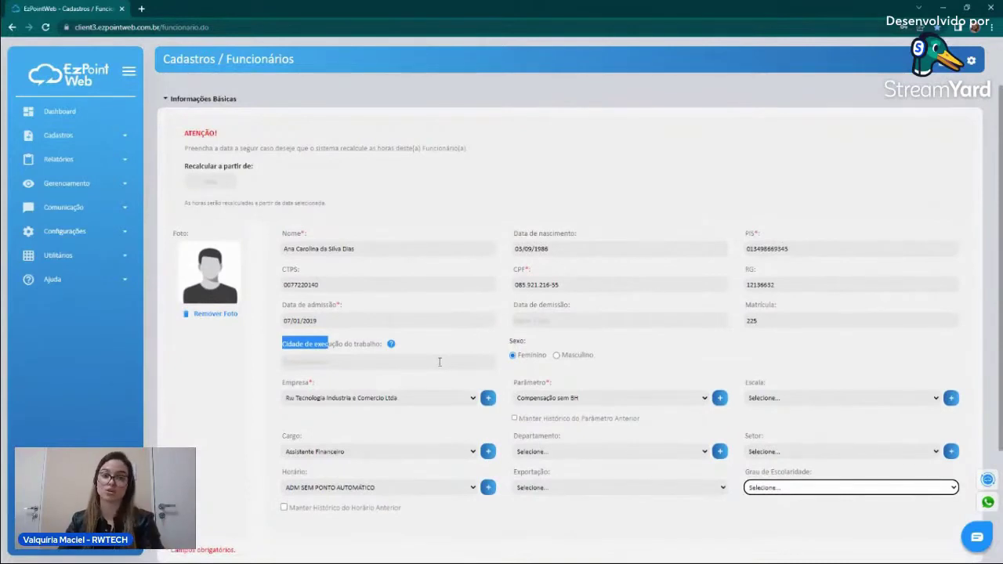
scroll(442, 359, "down", 2)
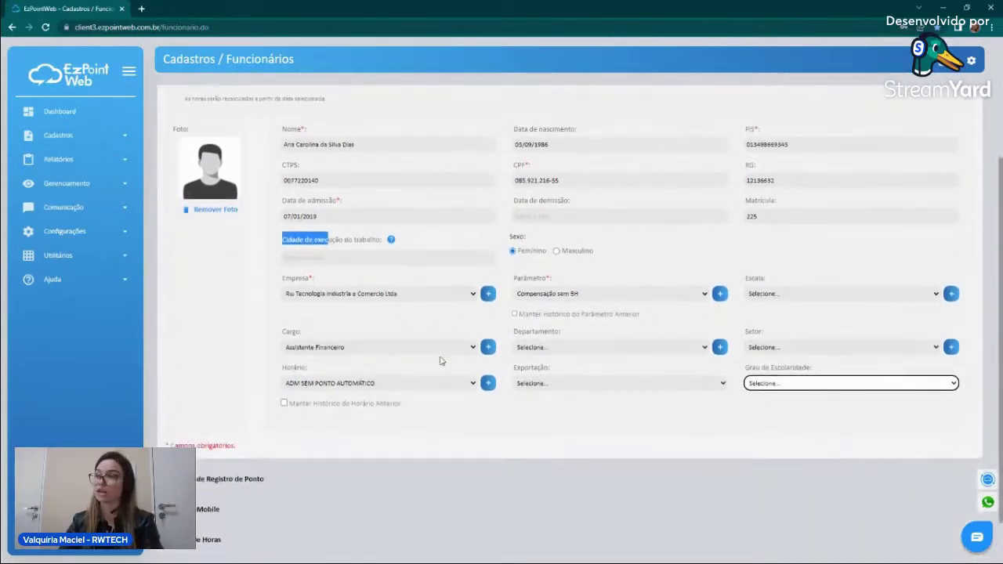
- Expand Opções Mobile, enable Geolocalização com cerca, view the reference address field, and collapse the section
scroll(441, 360, "down", 2)
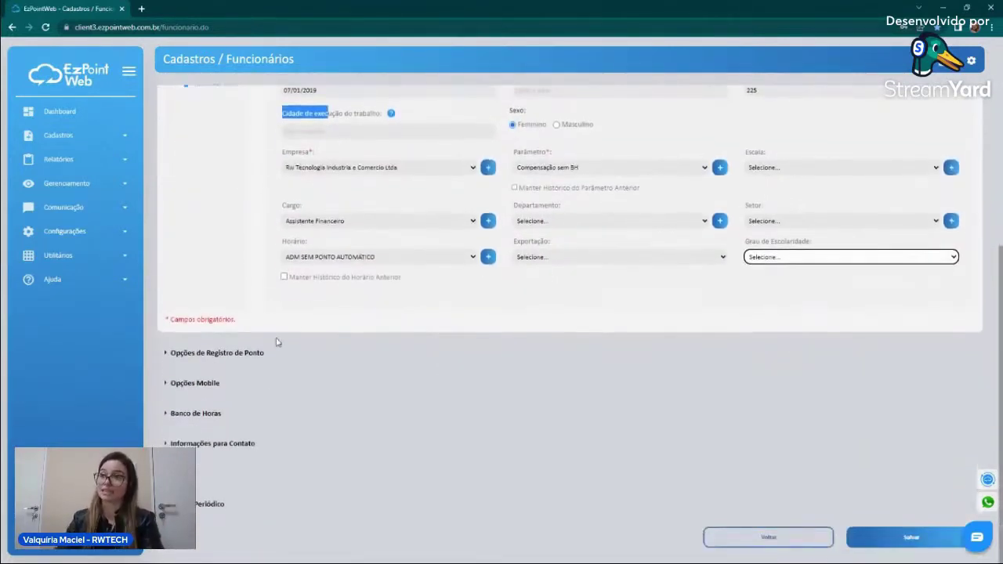
left_click(207, 385)
scroll(210, 390, "down", 2)
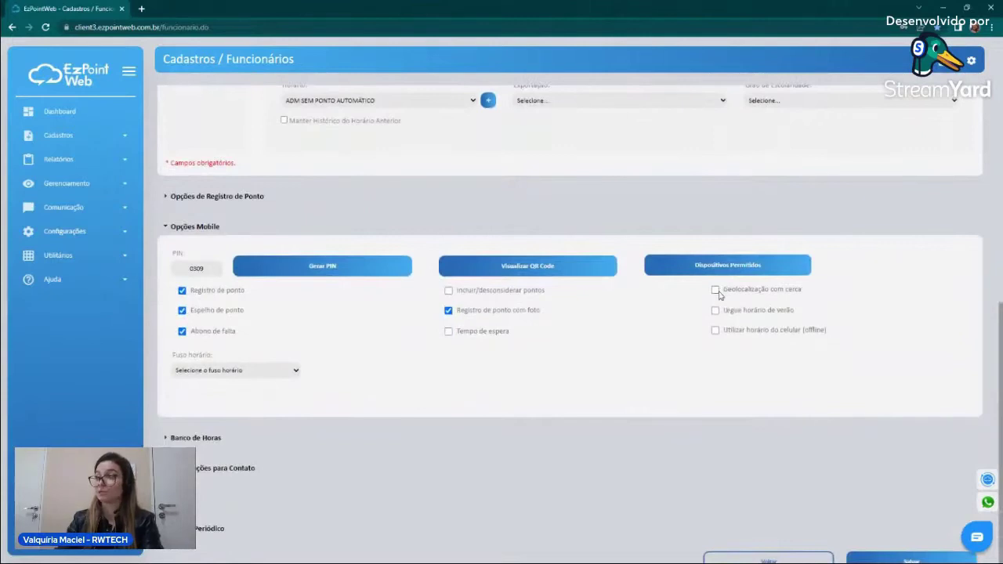
left_click(715, 290)
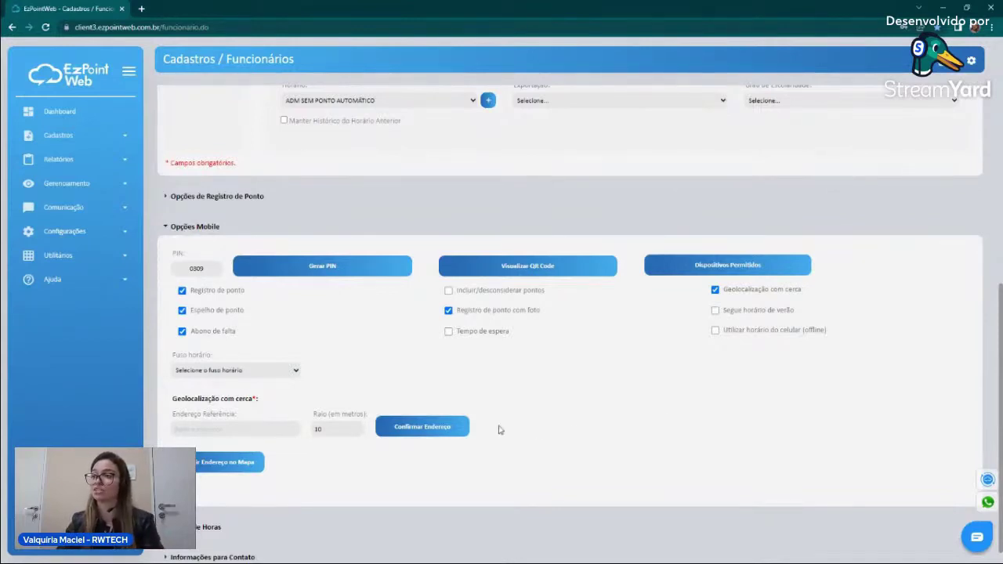
left_click(252, 429)
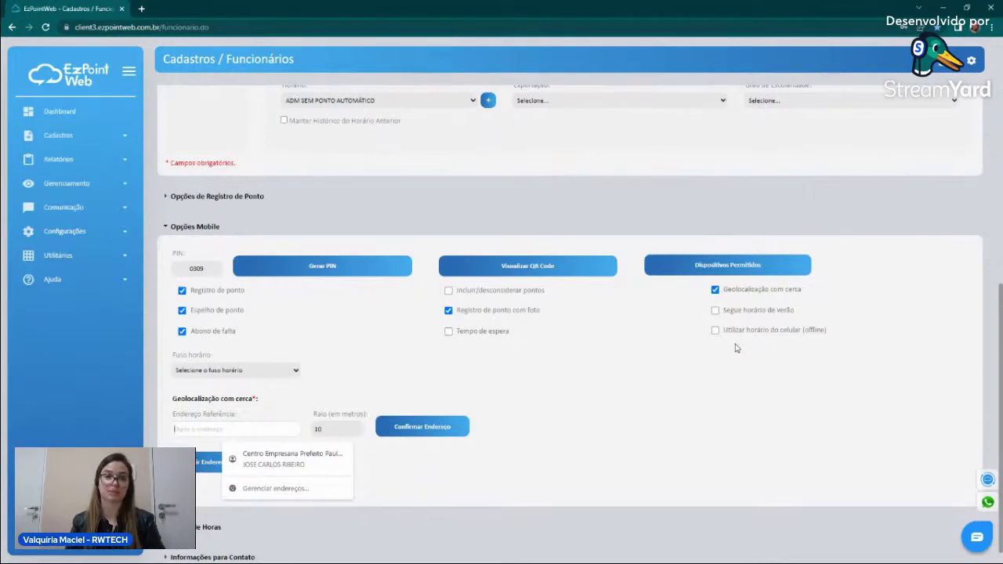
left_click(210, 227)
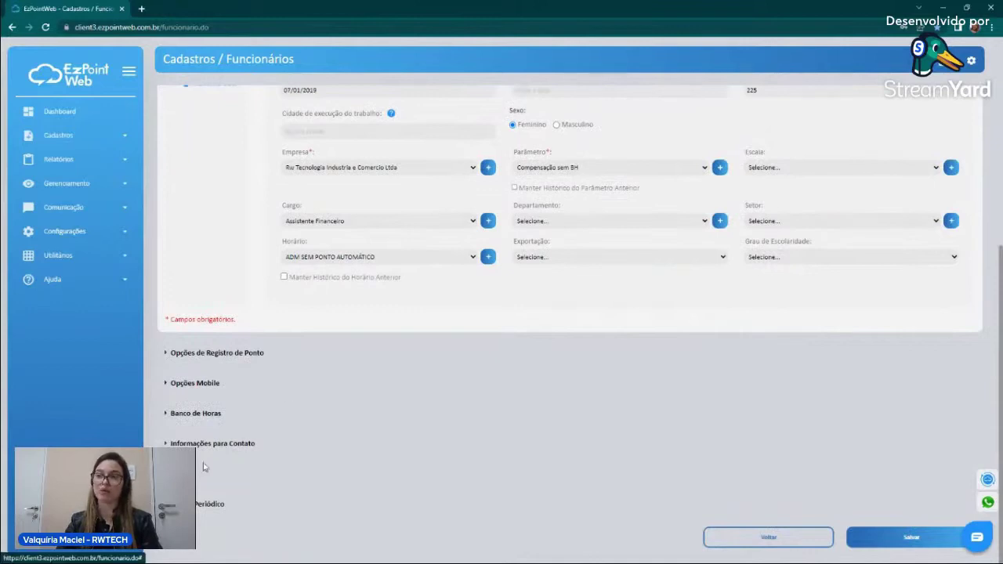
- Expand the employee form's Vales and Exame Periódico sections and review their fields
left_click(203, 470)
scroll(227, 490, "down", 1)
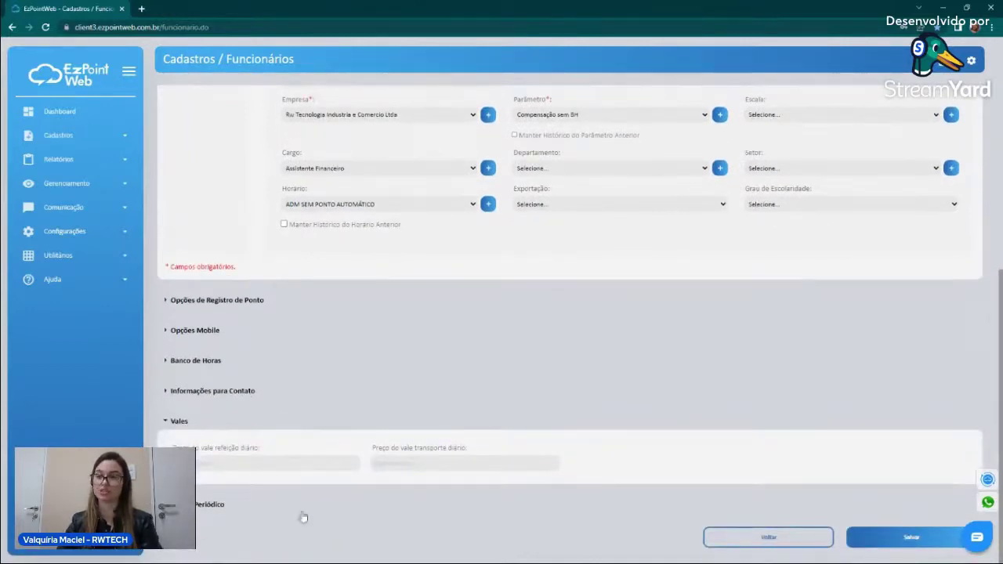
left_click(211, 508)
scroll(212, 502, "down", 1)
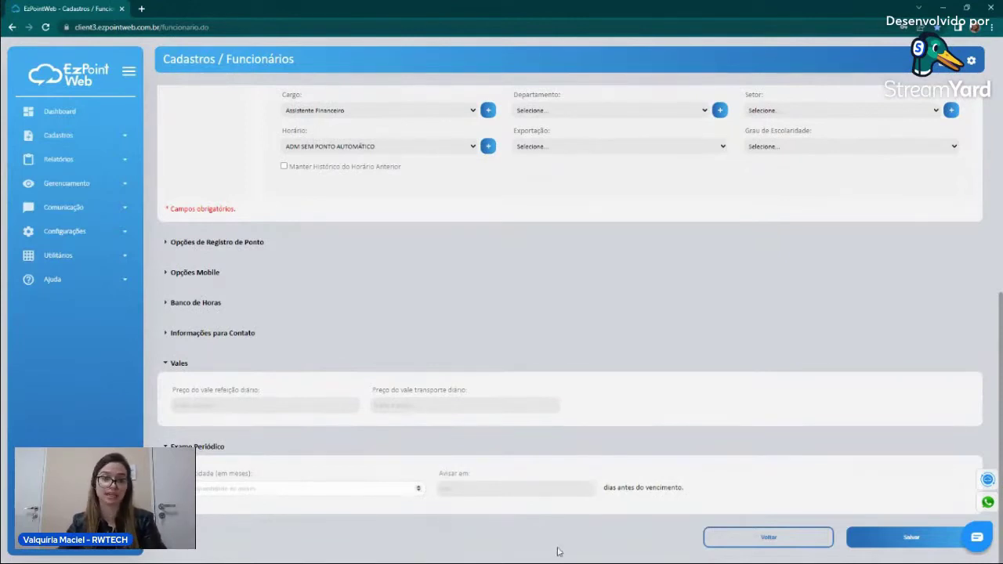
scroll(490, 495, "up", 5)
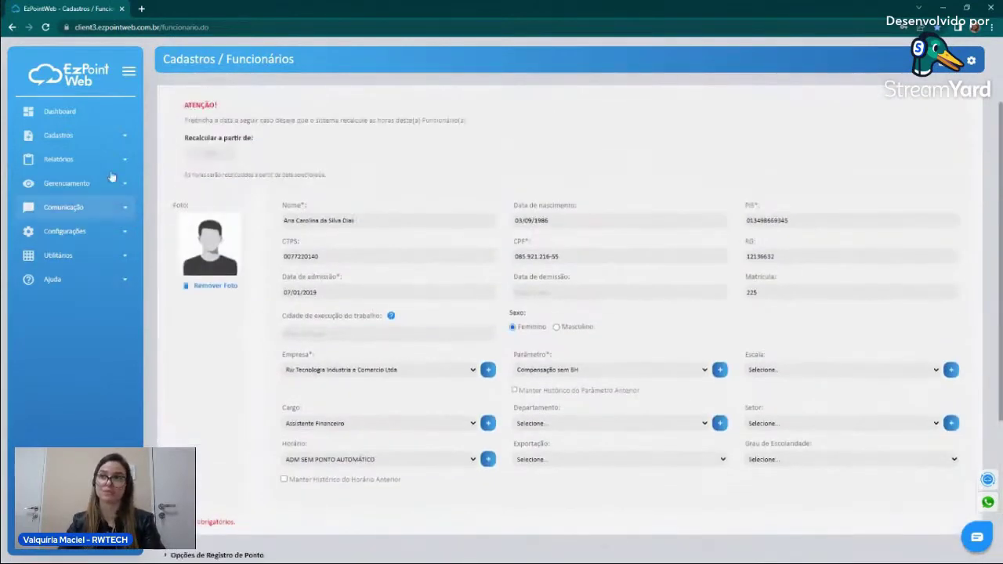
- Leave the employee record without saving and open a new schedule form in the Horários register
left_click(89, 139)
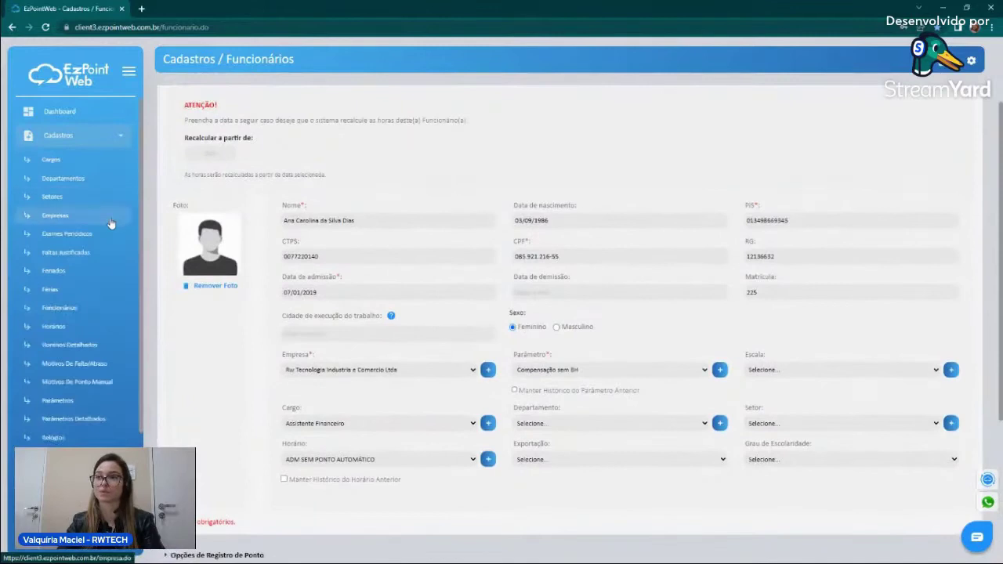
left_click(81, 333)
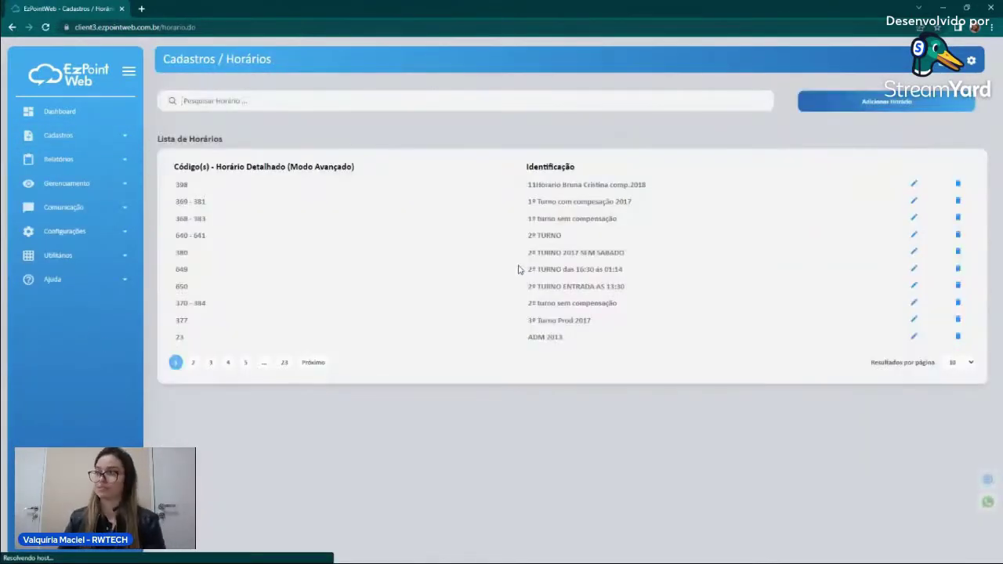
left_click(866, 102)
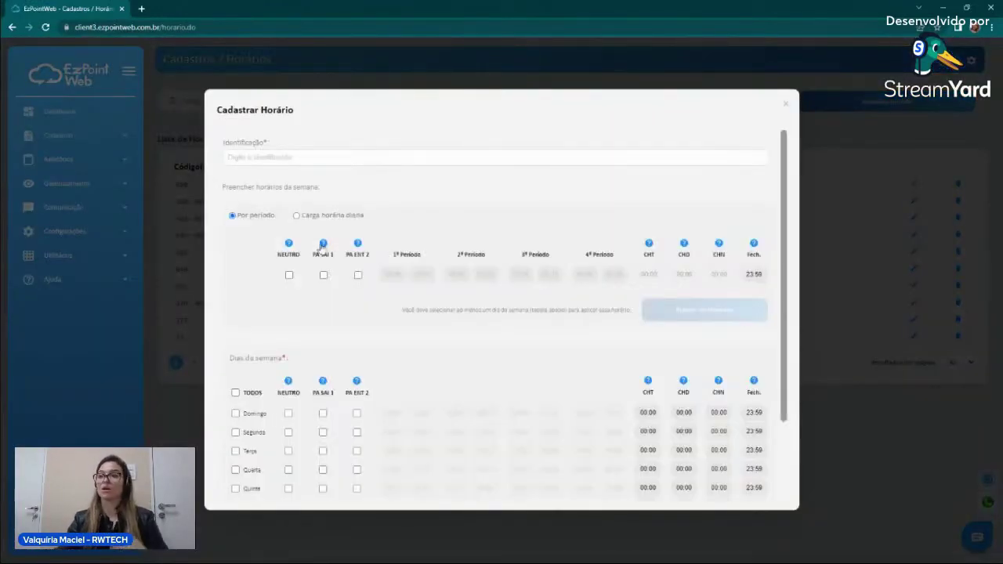
- Set the schedule's first period to 08:00–12:00 and assign it to Segunda, Terça and Quarta
left_click(408, 274)
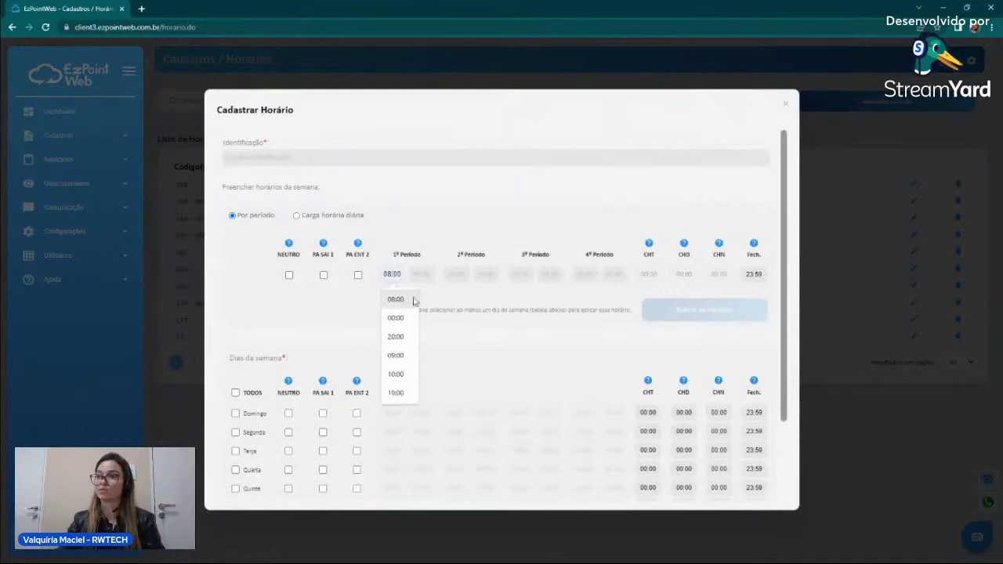
left_click(413, 300)
left_click(421, 299)
scroll(358, 331, "down", 3)
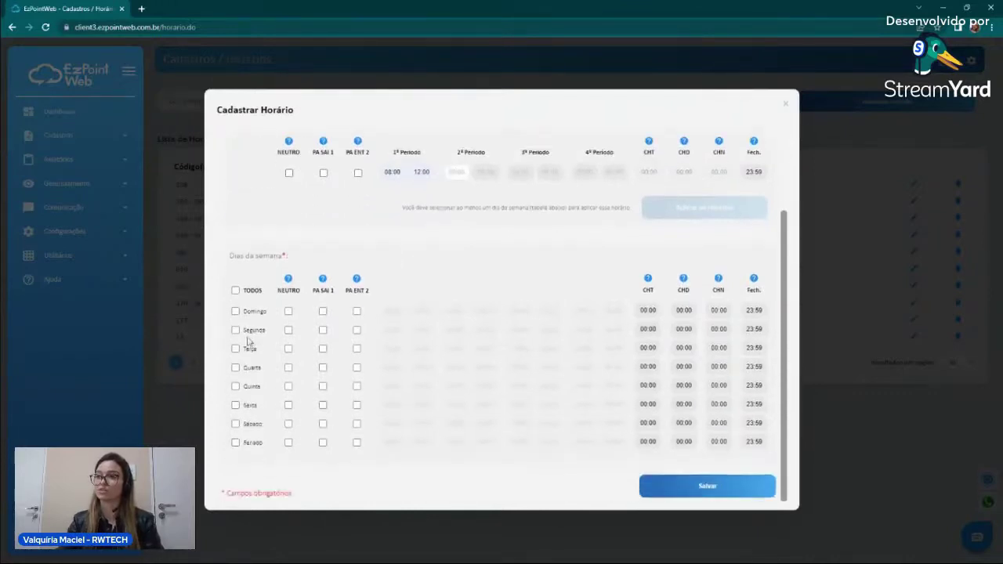
left_click(235, 330)
left_click(235, 348)
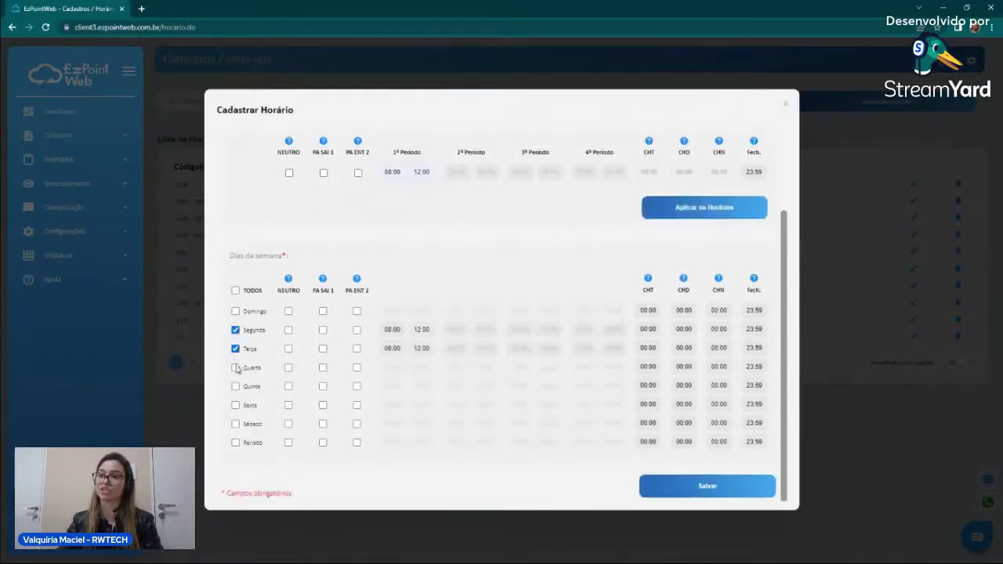
left_click(236, 368)
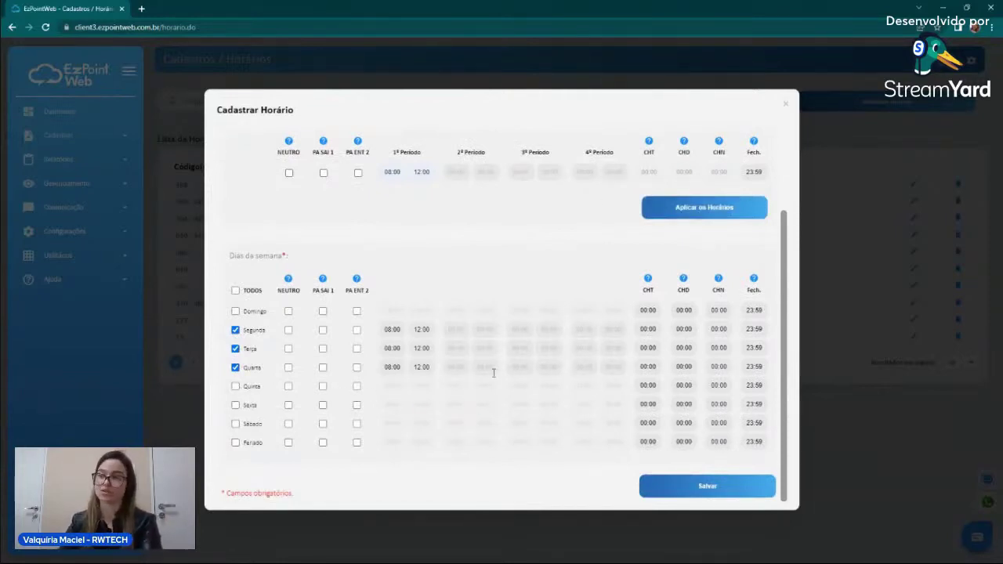
- Review the schedule form, switch it to Carga horária diária to view the workload fields, and close it without saving
scroll(494, 377, "up", 1)
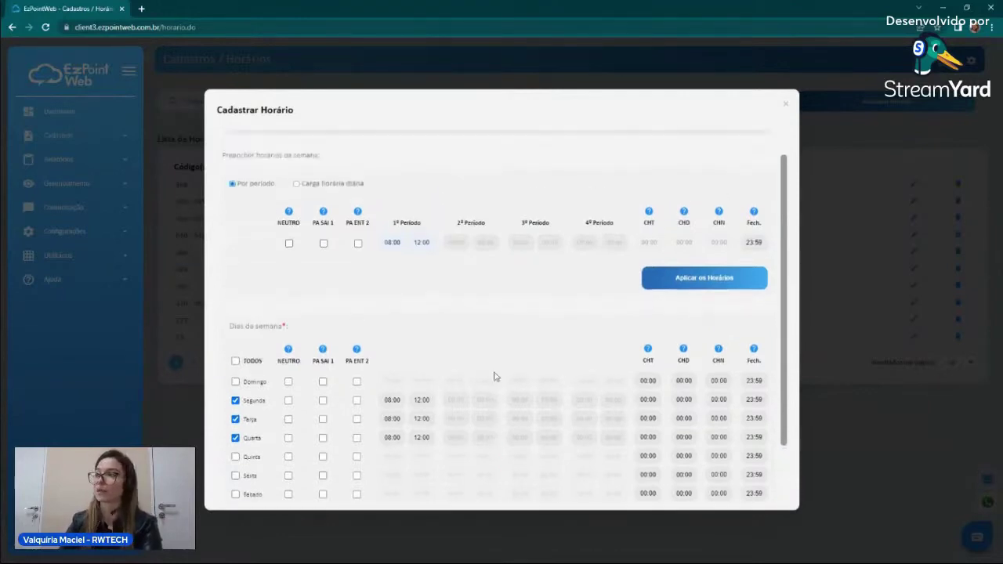
scroll(494, 377, "up", 1)
mouse_move(657, 251)
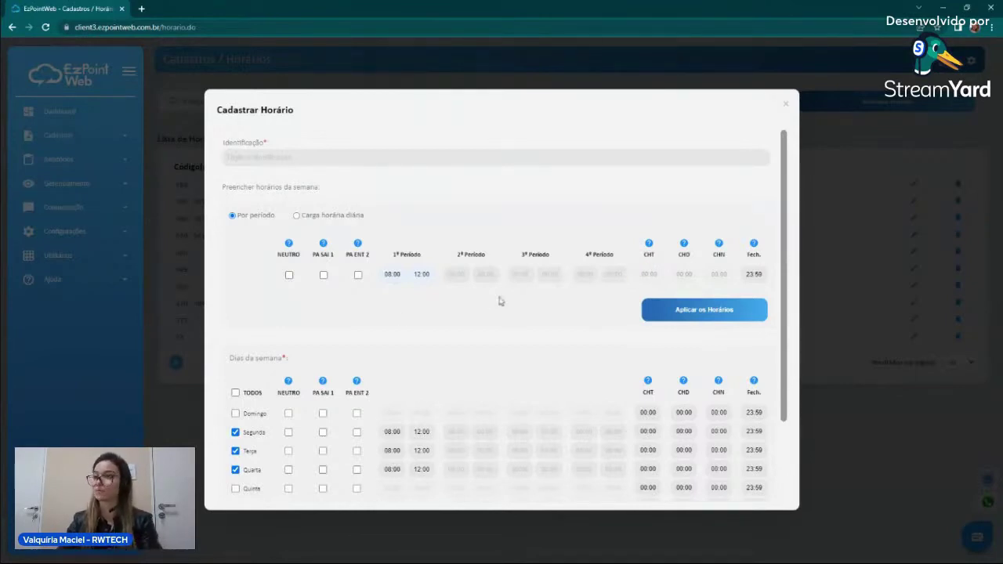
scroll(500, 298, "down", 2)
scroll(507, 302, "up", 2)
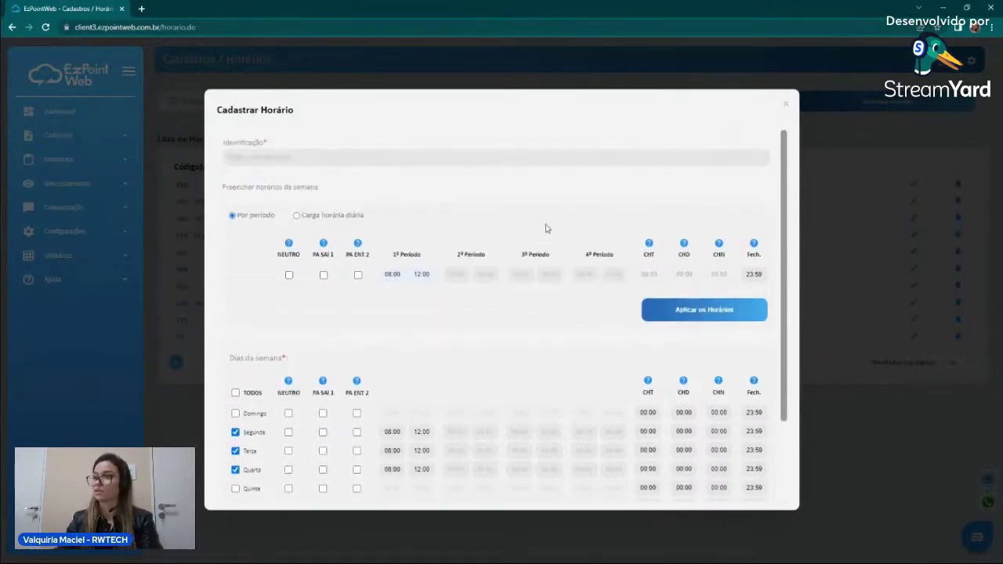
left_click(297, 216)
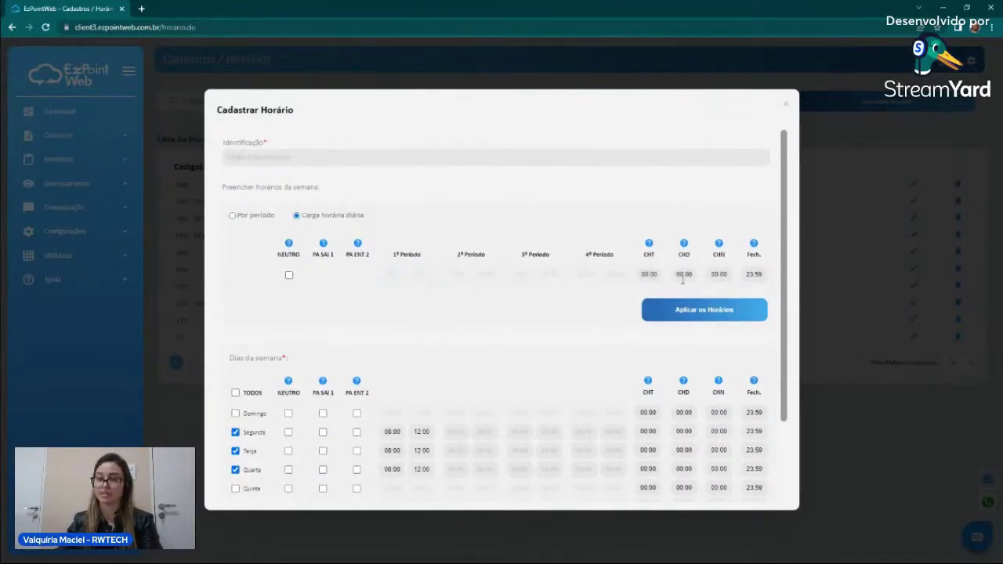
scroll(701, 284, "down", 2)
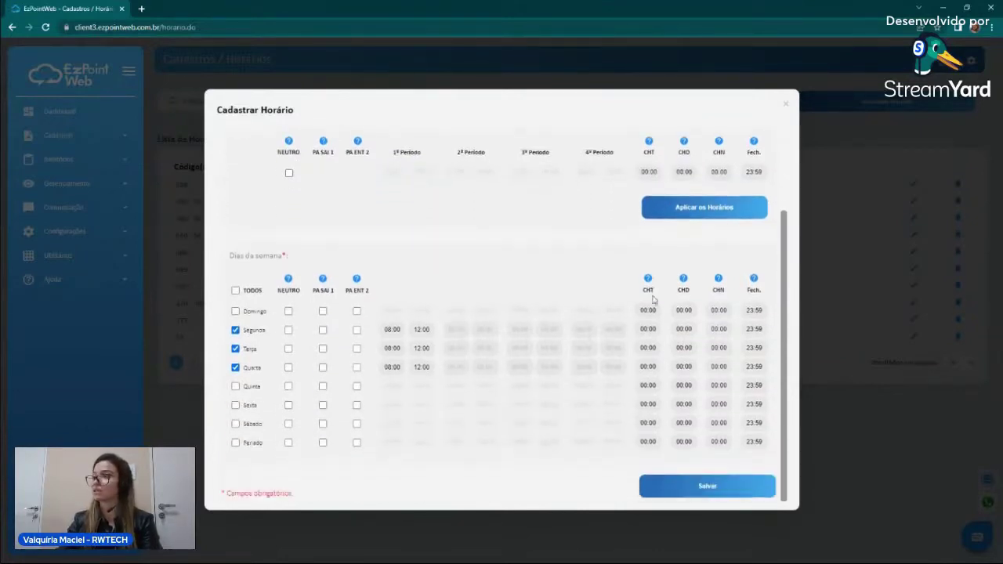
left_click(787, 108)
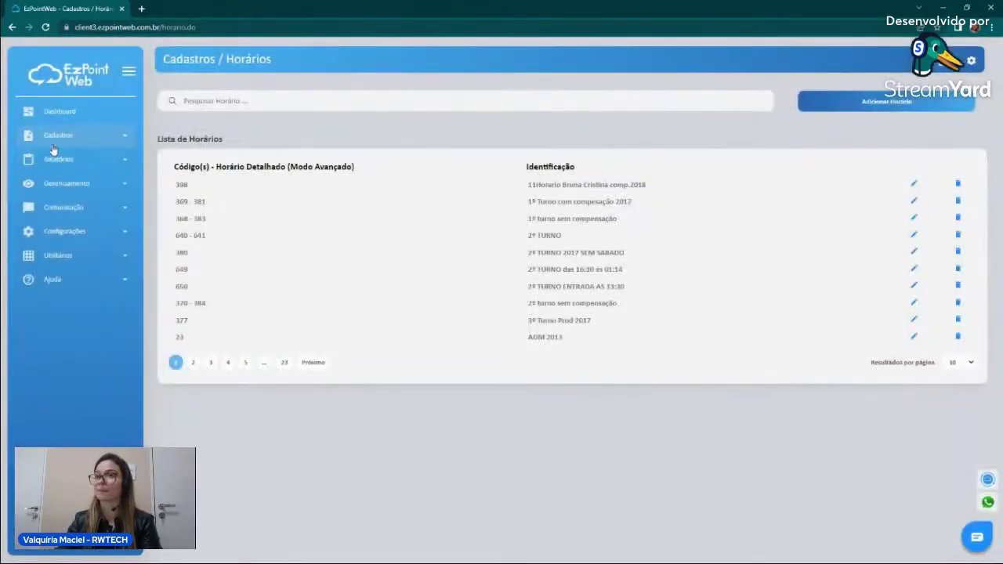
- Open the Horários Detalhados register and filter the employees in Modo Avançado for 01/07/2022 to 13/07/2022
left_click(53, 146)
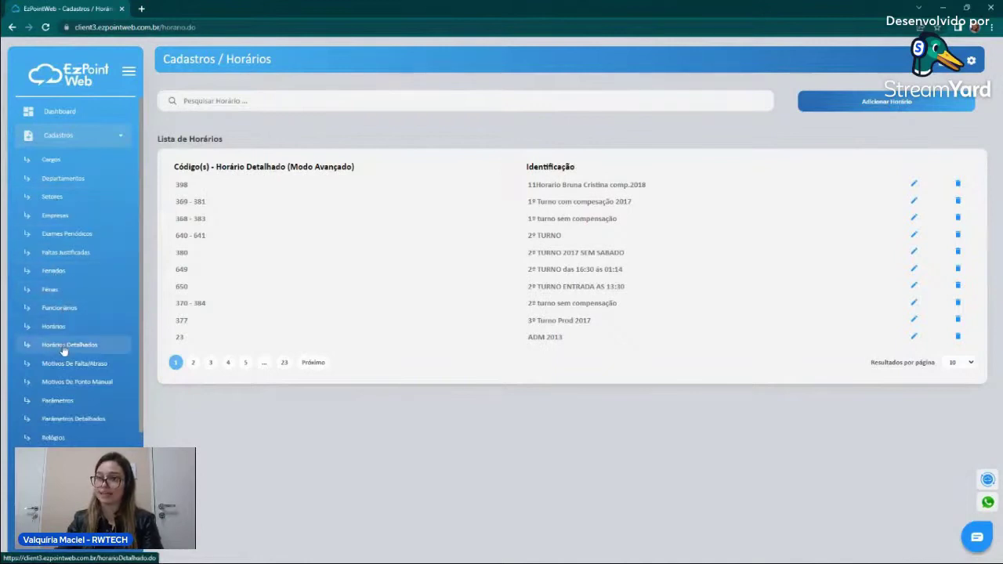
left_click(63, 351)
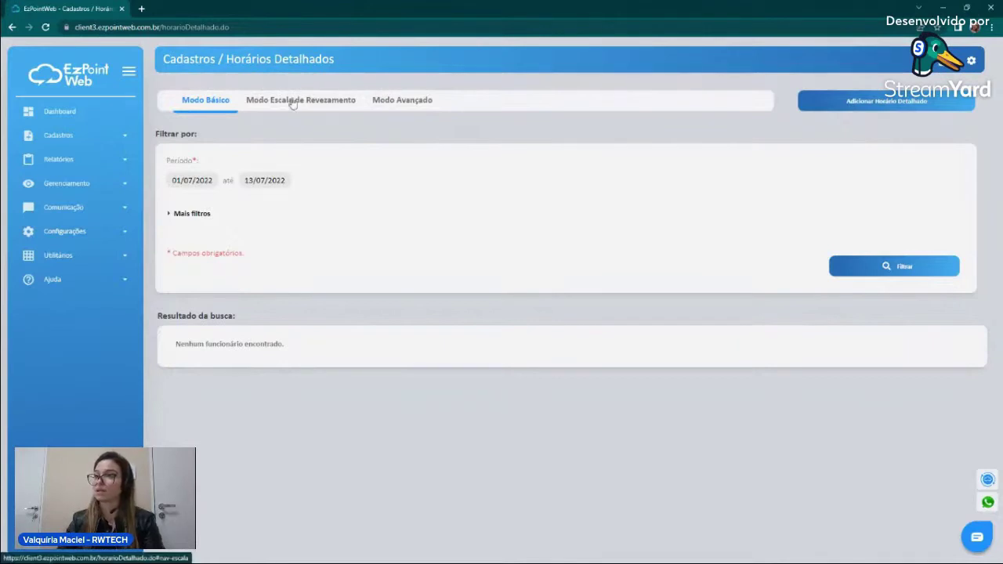
left_click(380, 102)
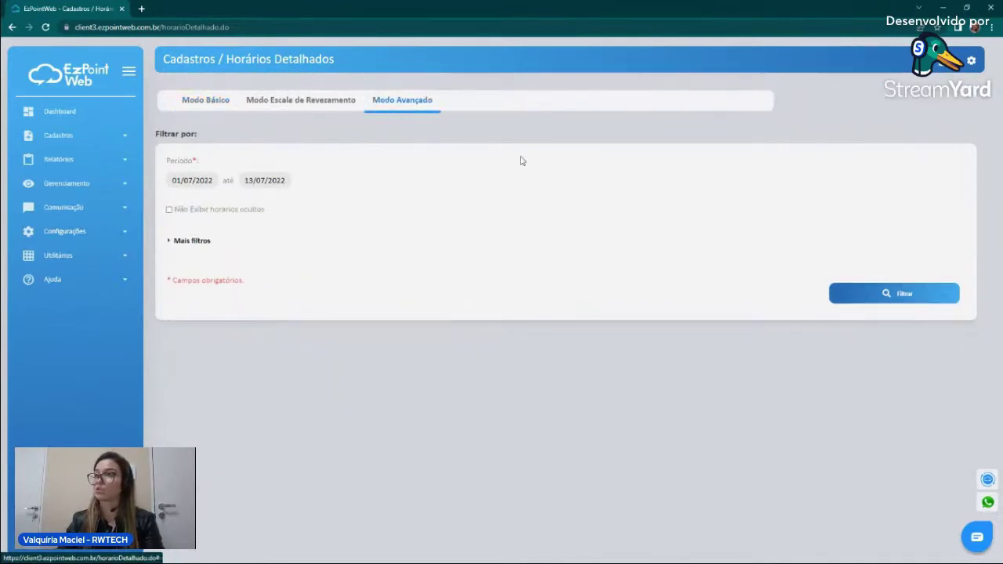
left_click(869, 292)
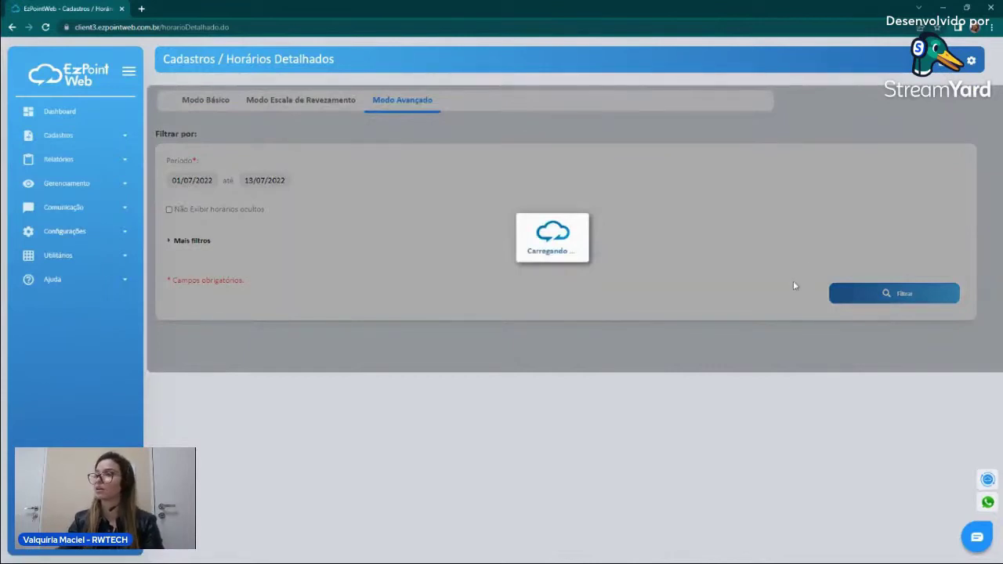
scroll(602, 309, "down", 3)
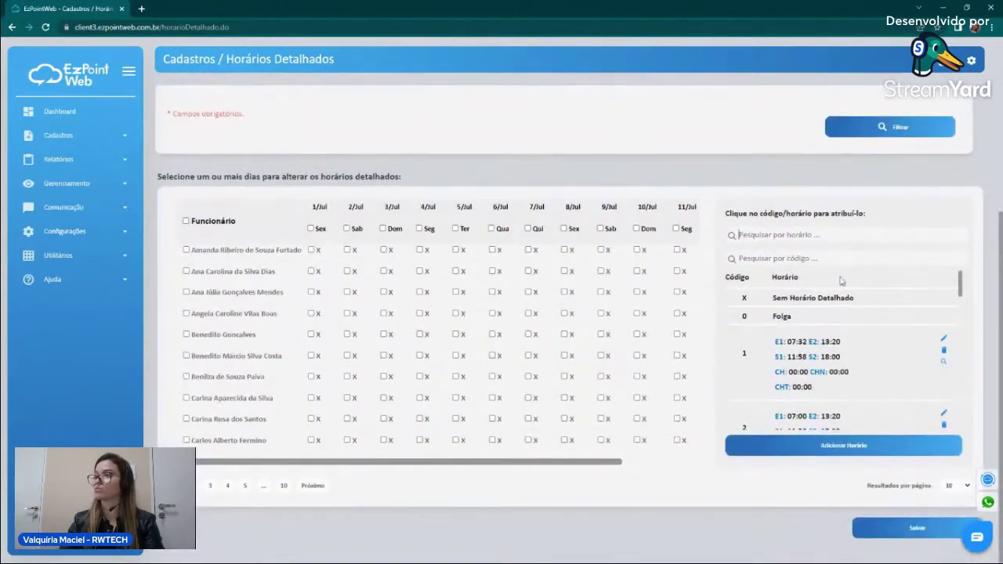
- Try selecting all employees, the first employee's row and the 1/Jul column in the detailed schedules grid, and clear the selections
scroll(854, 329, "down", 2)
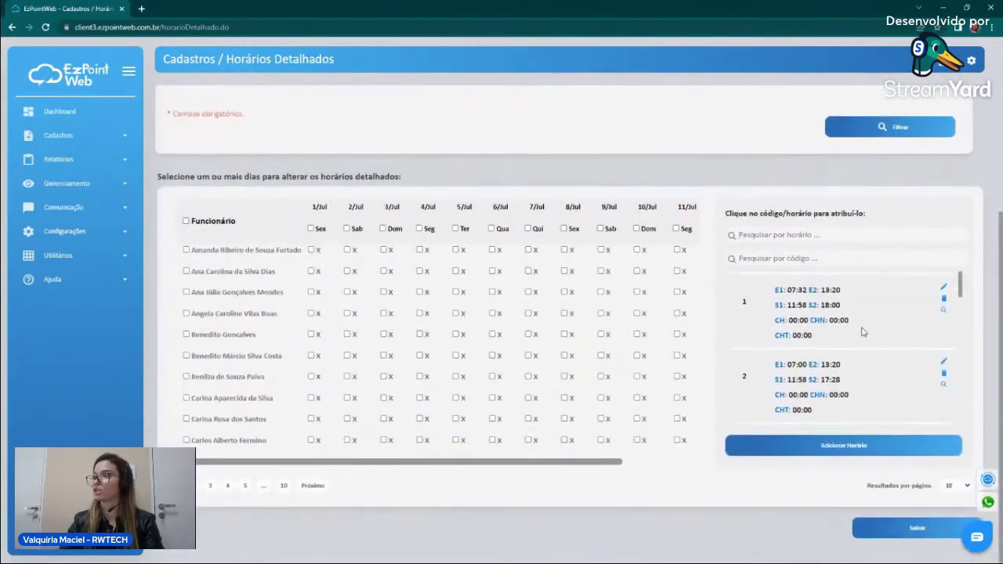
left_click(186, 222)
left_click(186, 222)
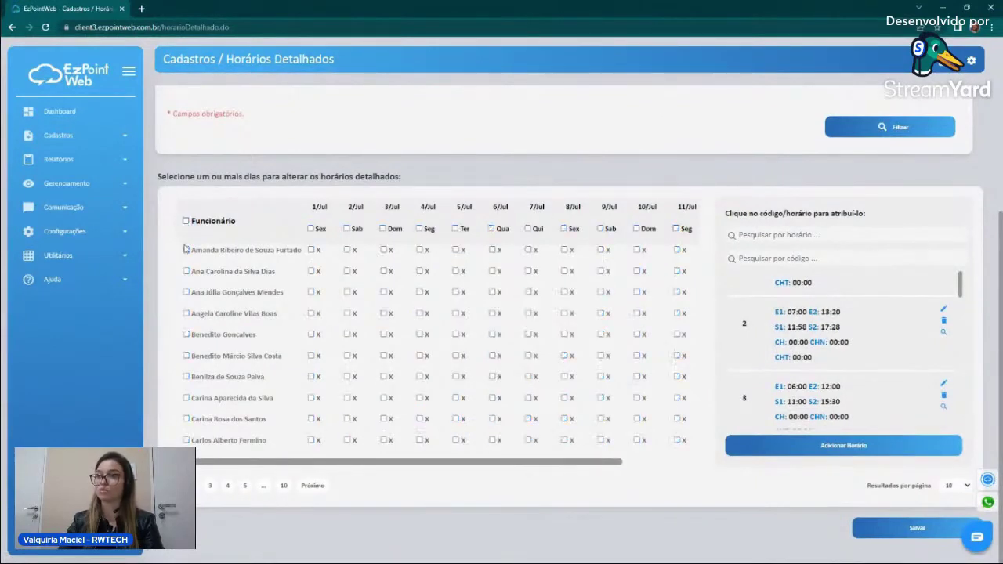
left_click(185, 249)
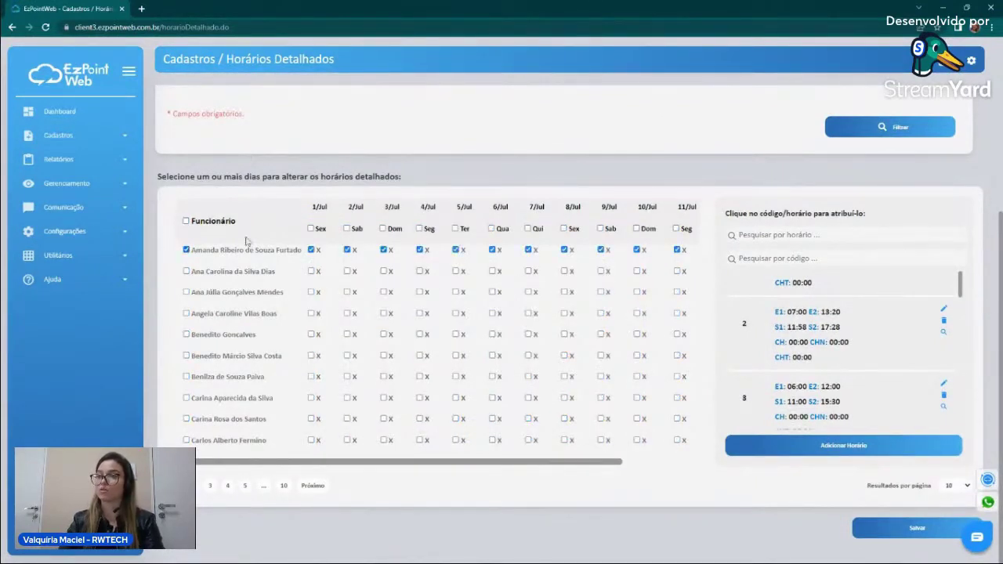
left_click(311, 229)
left_click(310, 229)
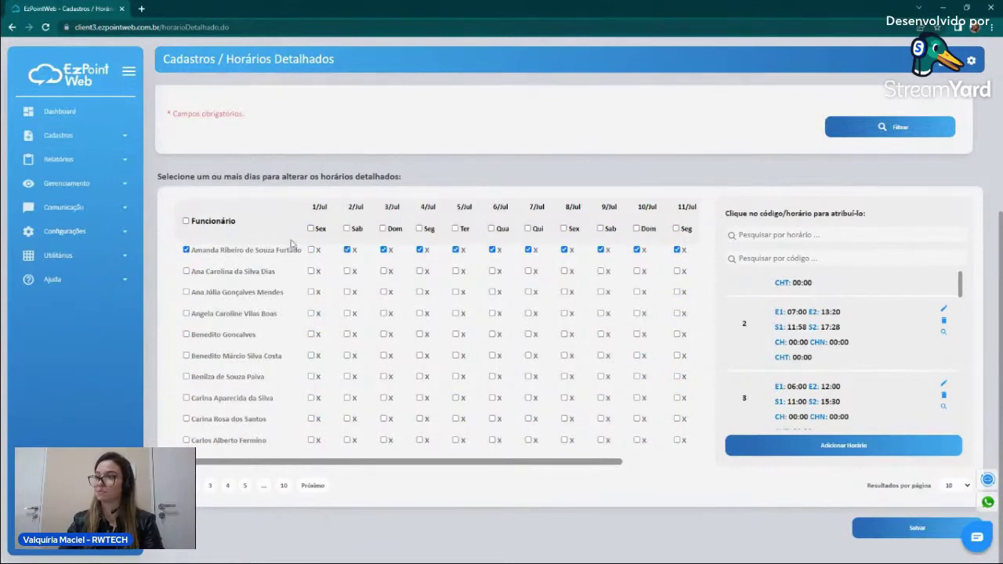
left_click(186, 249)
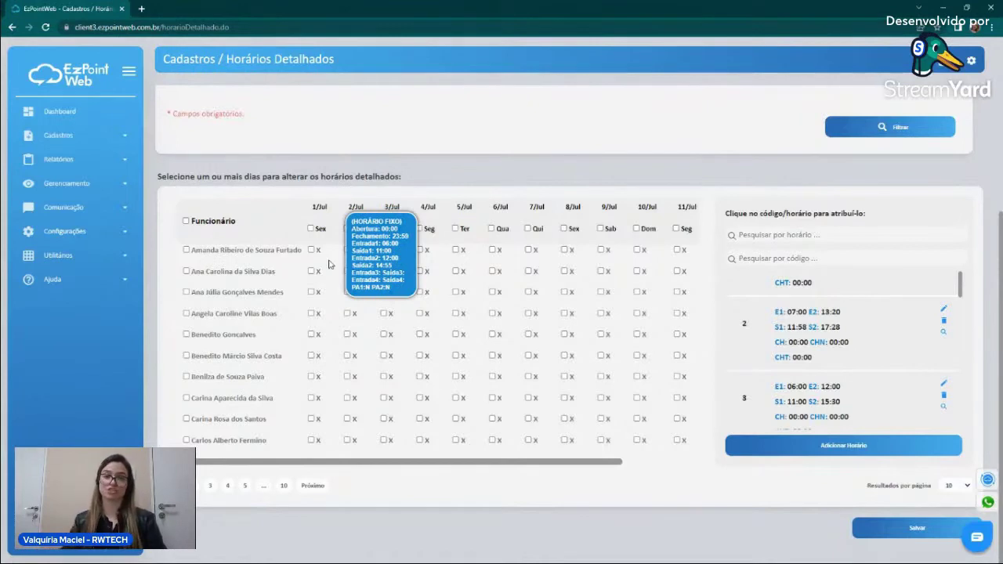
- Switch Horários Detalhados to Modo Escala de Revezamento and open the form for adding a rotation scale
scroll(778, 313, "up", 2)
scroll(441, 199, "up", 3)
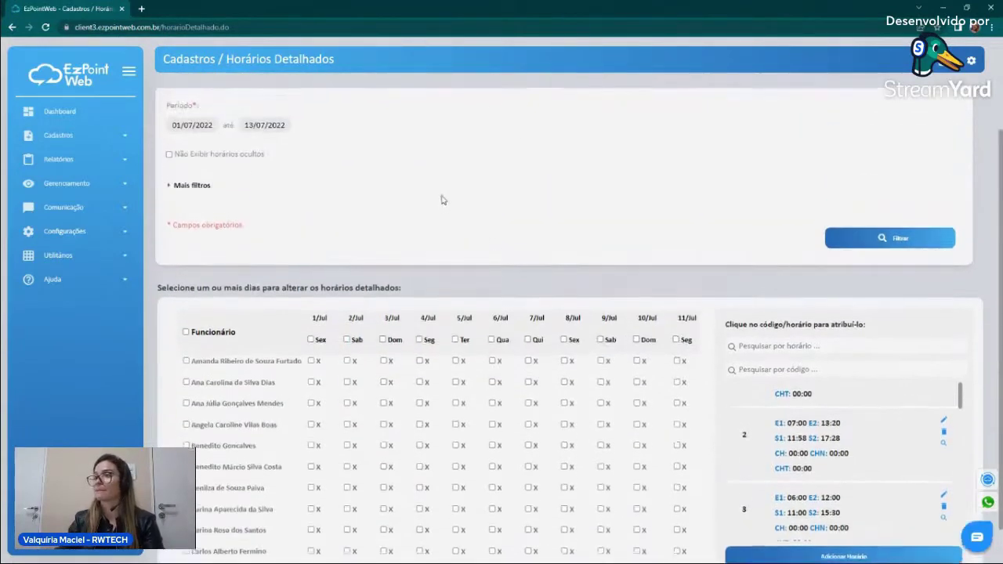
left_click(345, 96)
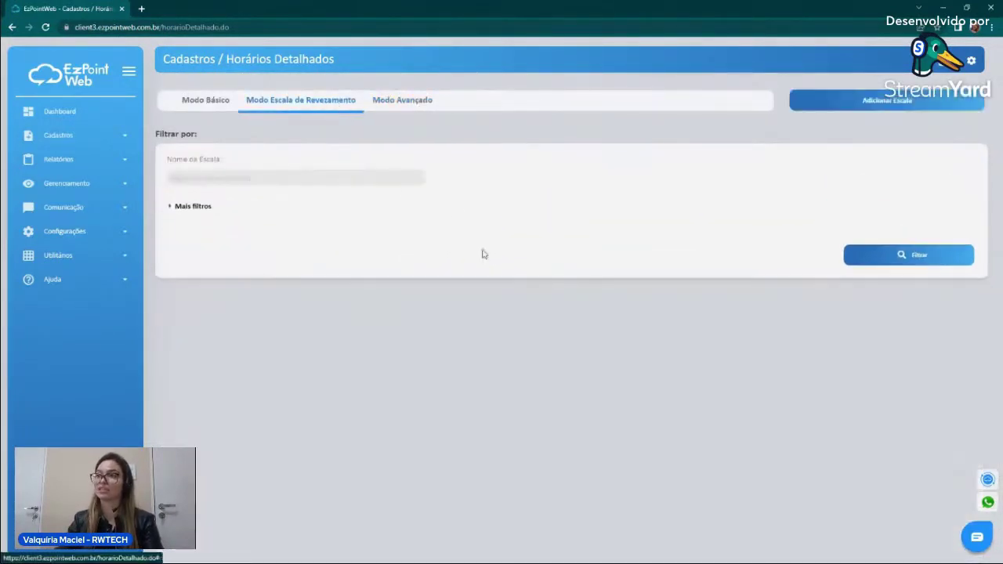
left_click(853, 103)
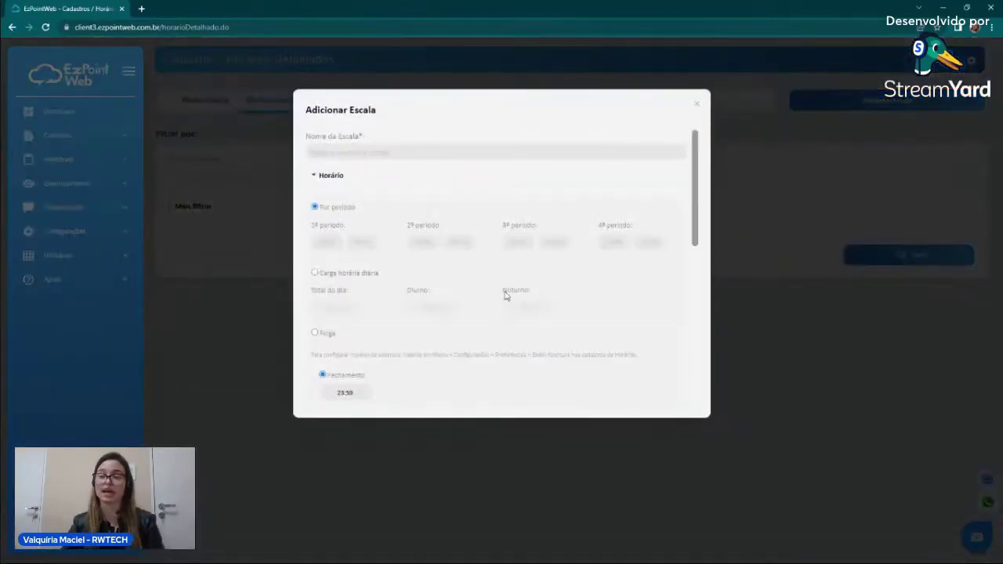
- Review the Adicionar Escala form from the schedule periods through the hours table and repetition cycle, and close it without saving
scroll(383, 253, "down", 1)
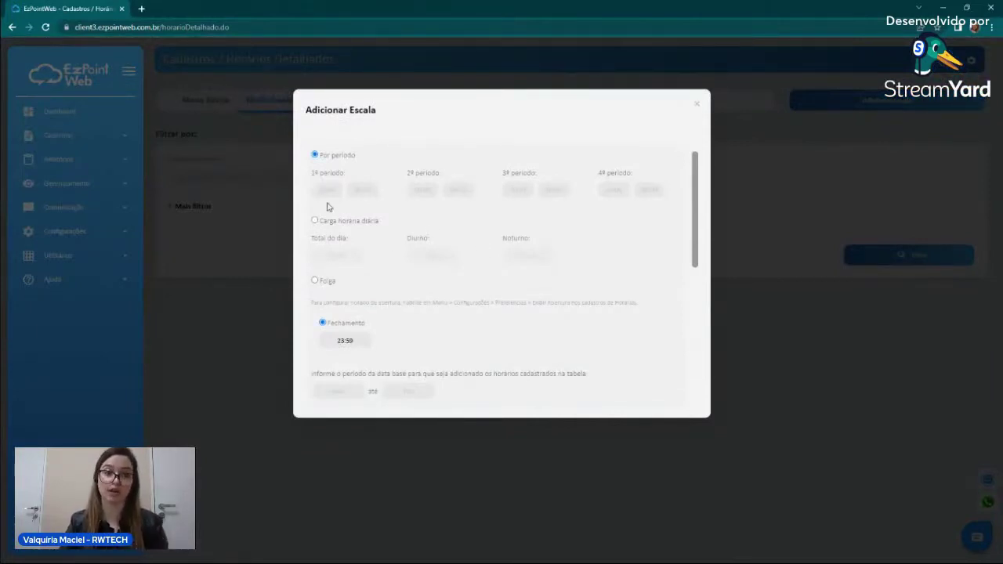
scroll(394, 227, "down", 2)
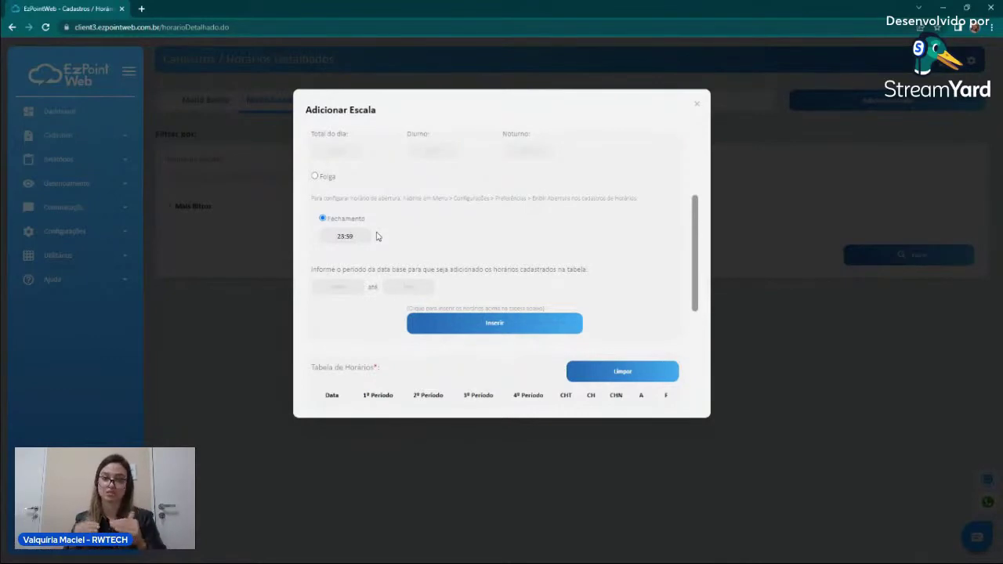
scroll(378, 235, "down", 2)
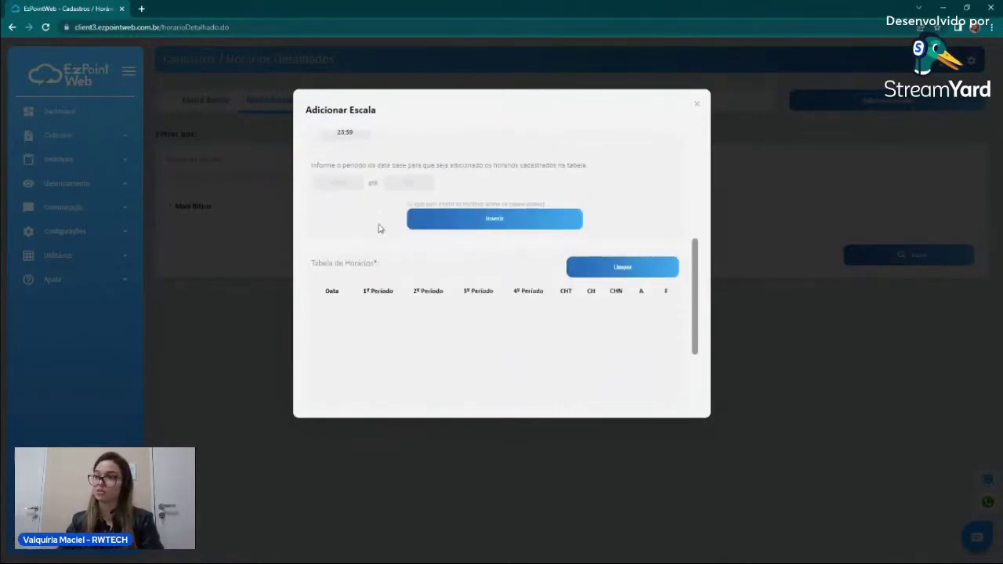
scroll(350, 241, "down", 2)
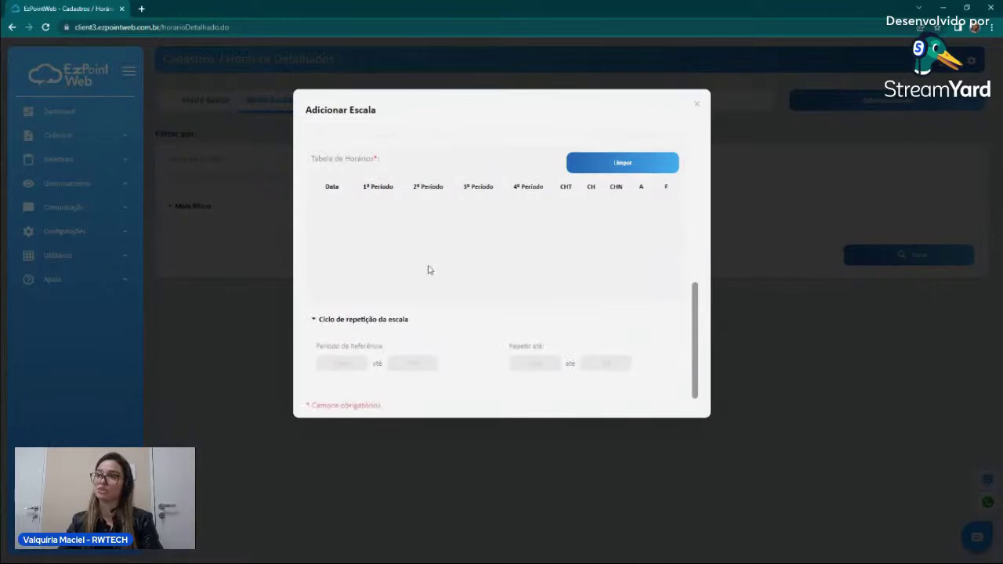
scroll(406, 203, "down", 1)
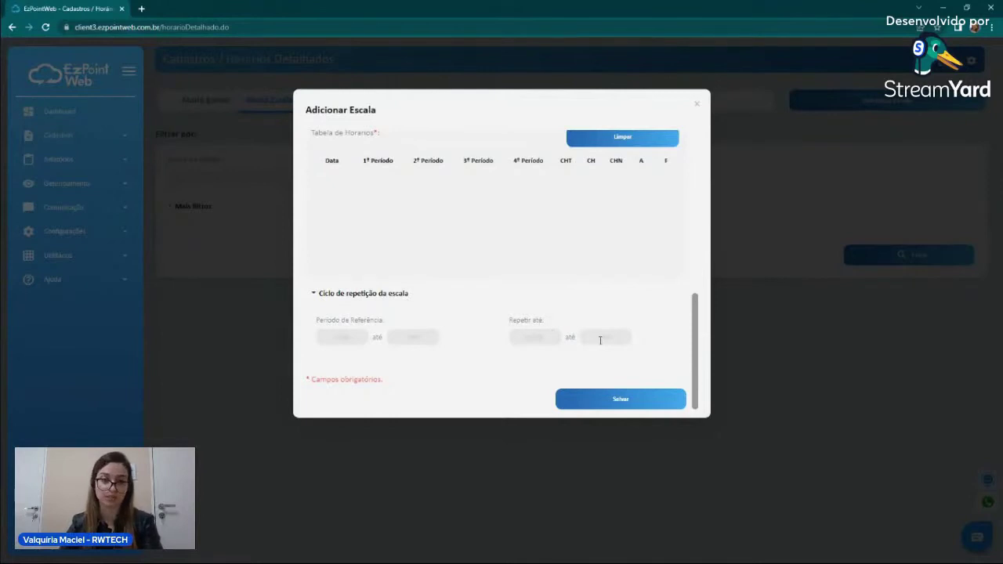
scroll(600, 340, "up", 10)
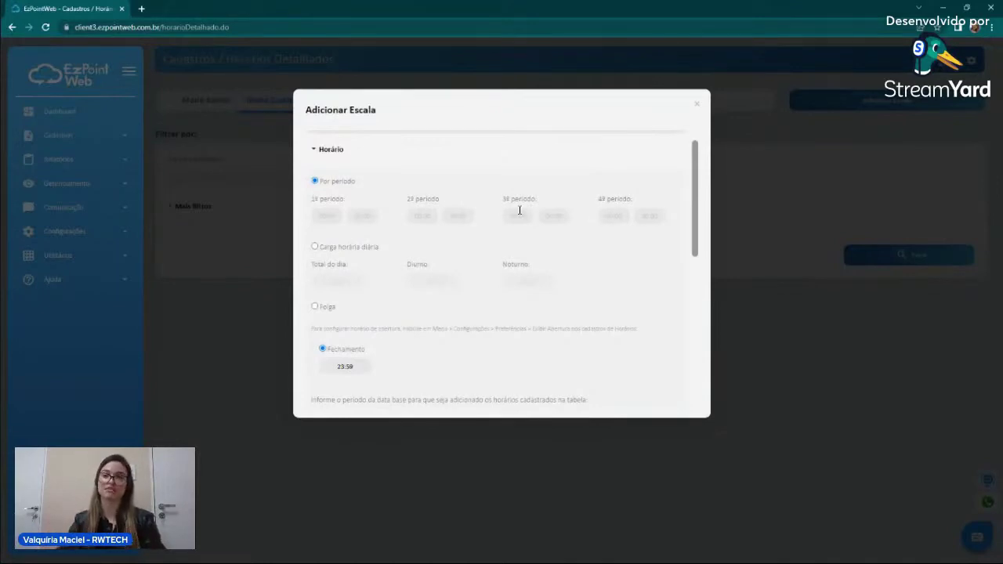
scroll(526, 215, "up", 1)
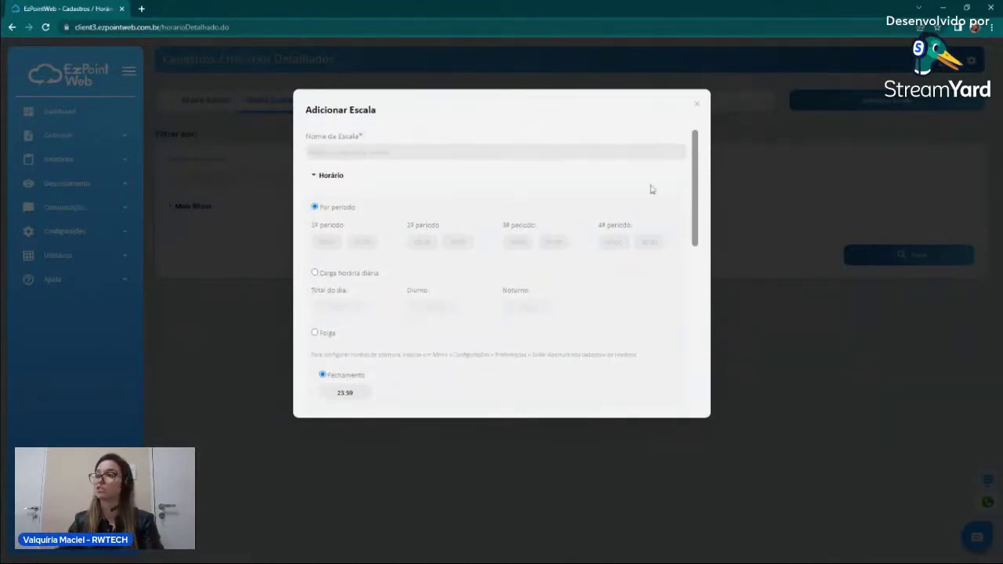
left_click(697, 103)
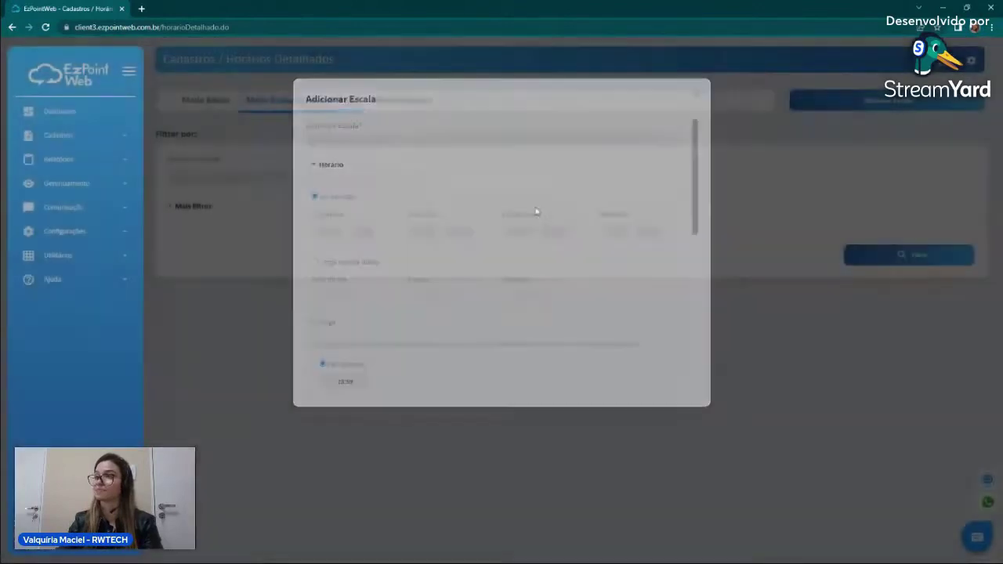
- View the Motivos de Falta/Atraso register and the Motivos de Ponto Manual register
left_click(71, 145)
scroll(79, 276, "down", 1)
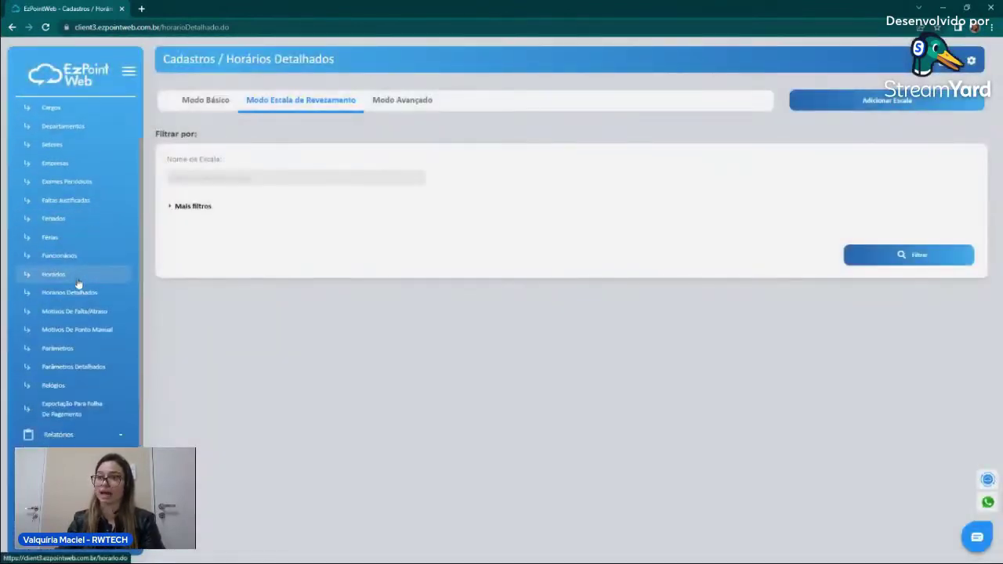
left_click(99, 322)
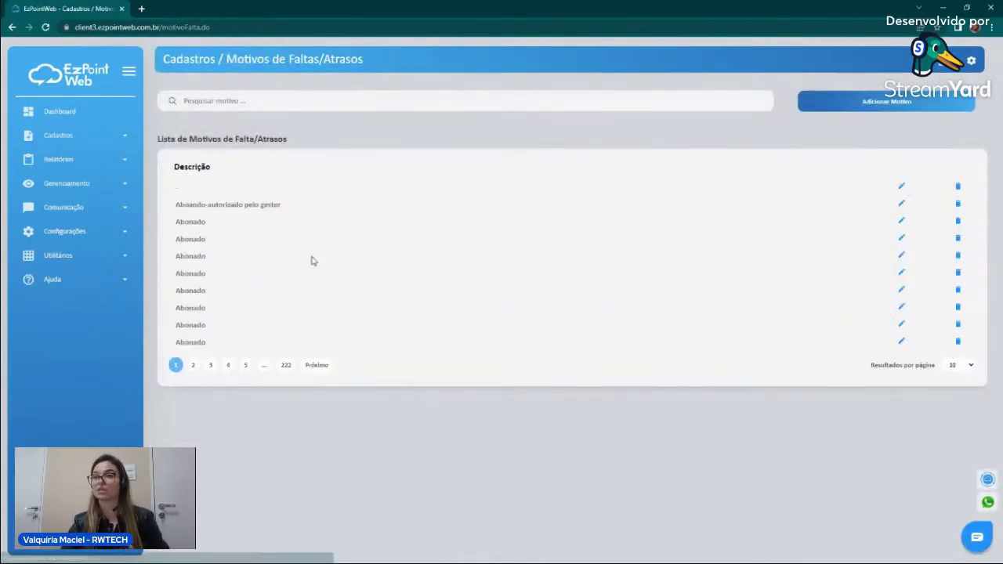
left_click(69, 150)
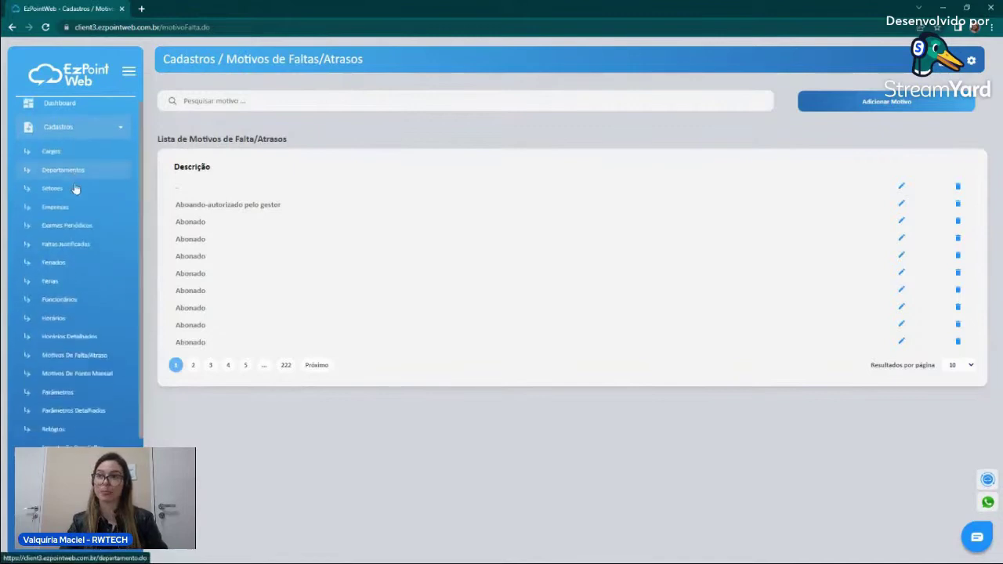
scroll(118, 216, "down", 2)
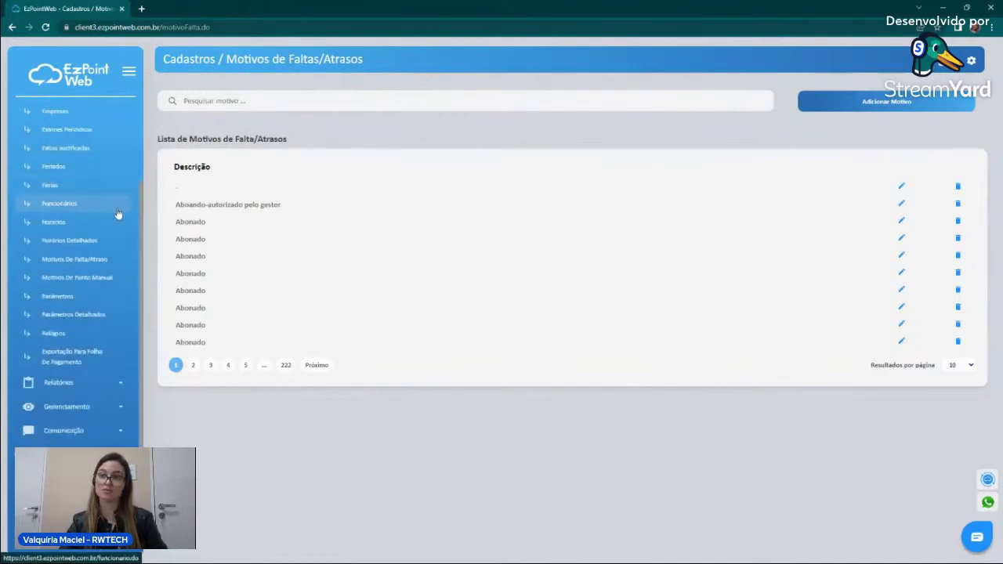
left_click(102, 282)
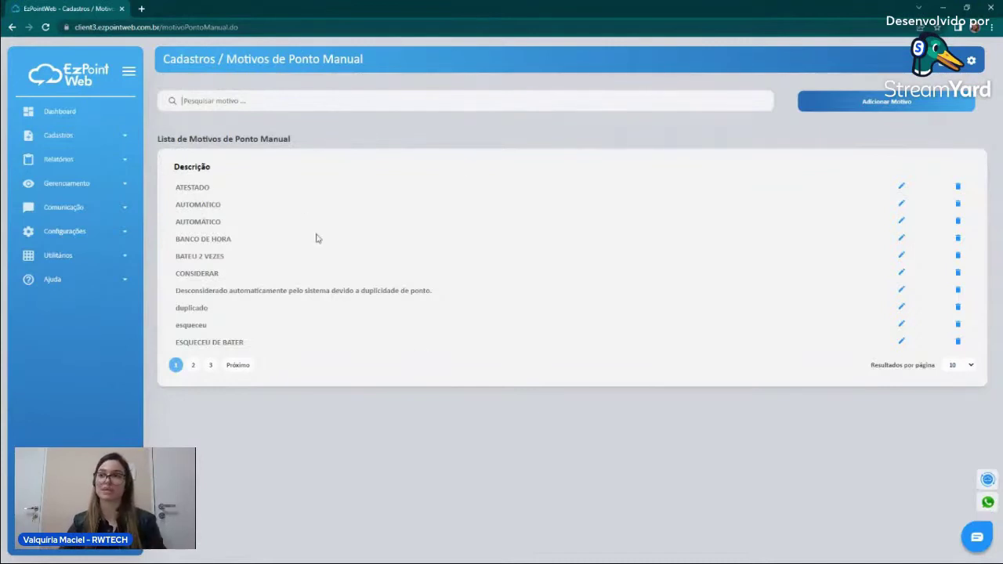
- Open the Parâmetros register and start a new parameter
left_click(123, 150)
scroll(101, 236, "down", 2)
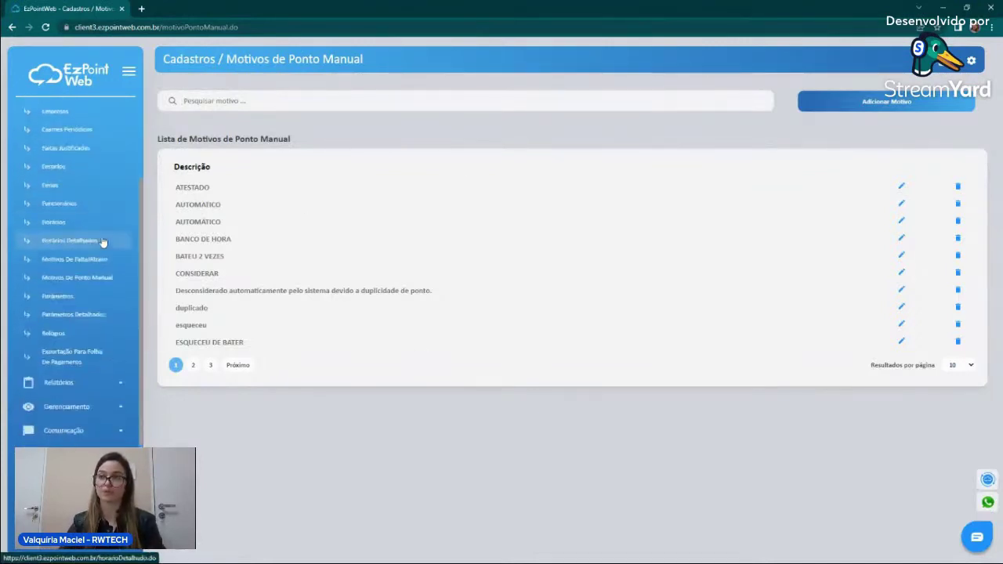
left_click(67, 303)
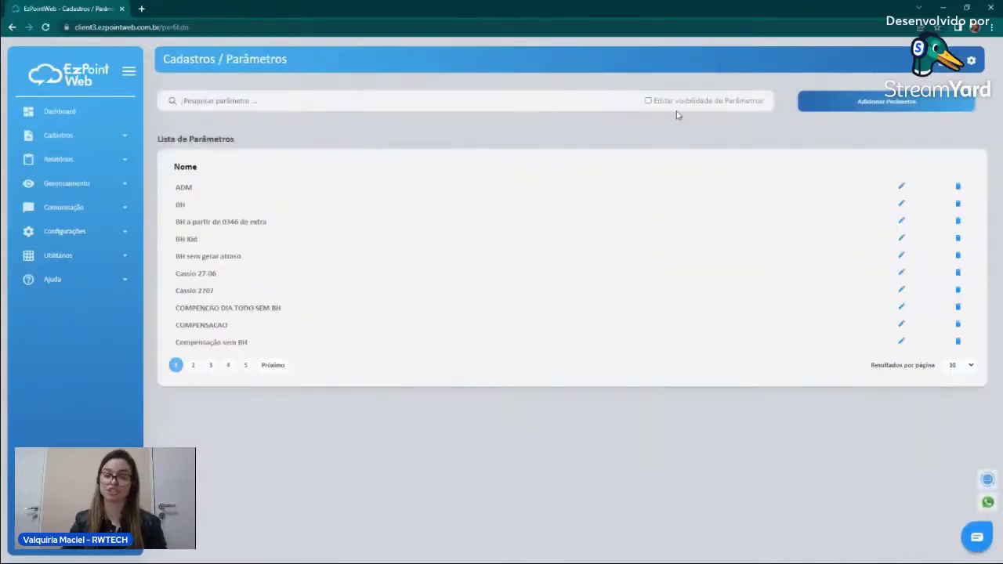
left_click(651, 101)
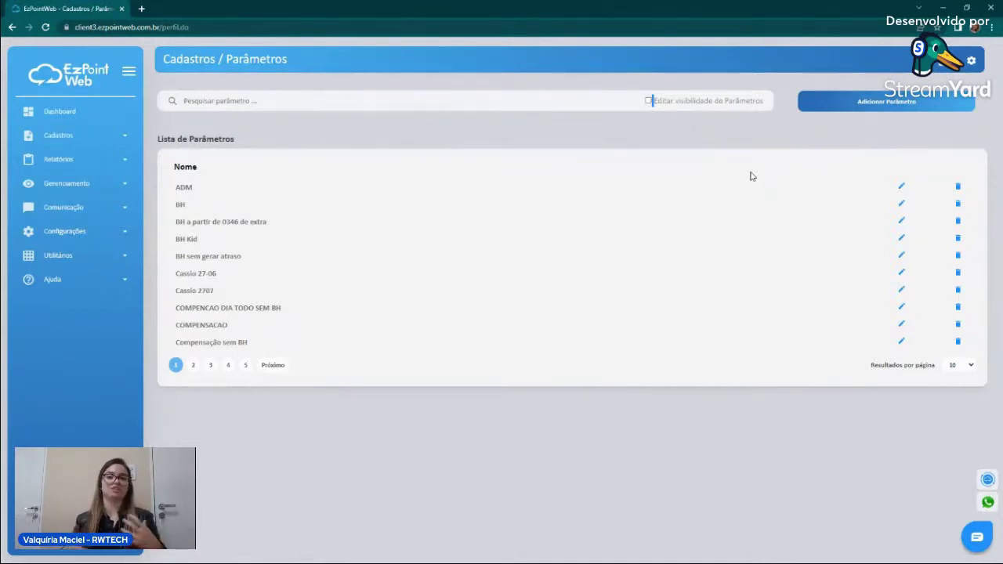
left_click(884, 104)
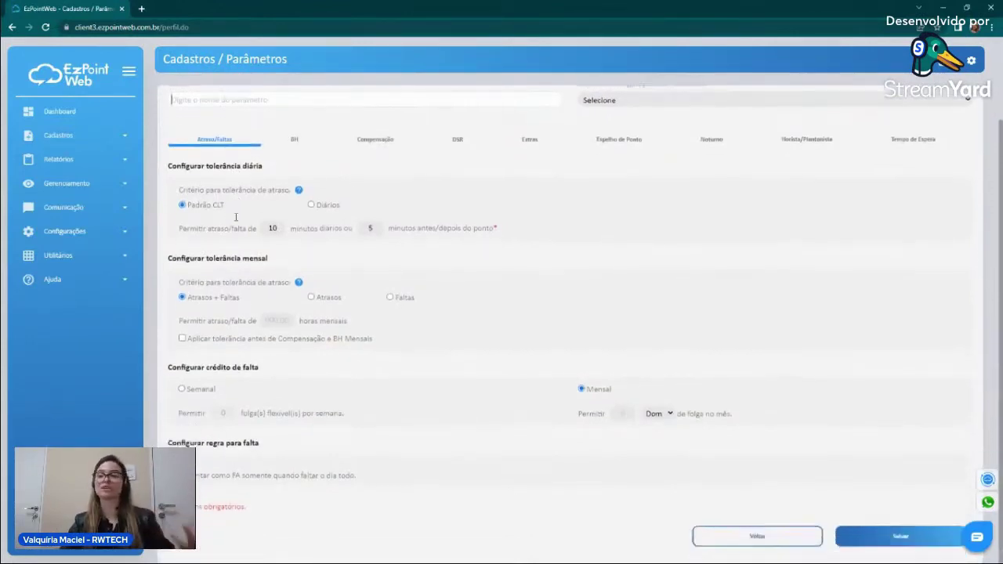
- Review the new parameter's Atraso/Faltas tolerances and its BH hour-bank settings
scroll(238, 213, "down", 1)
scroll(241, 219, "up", 1)
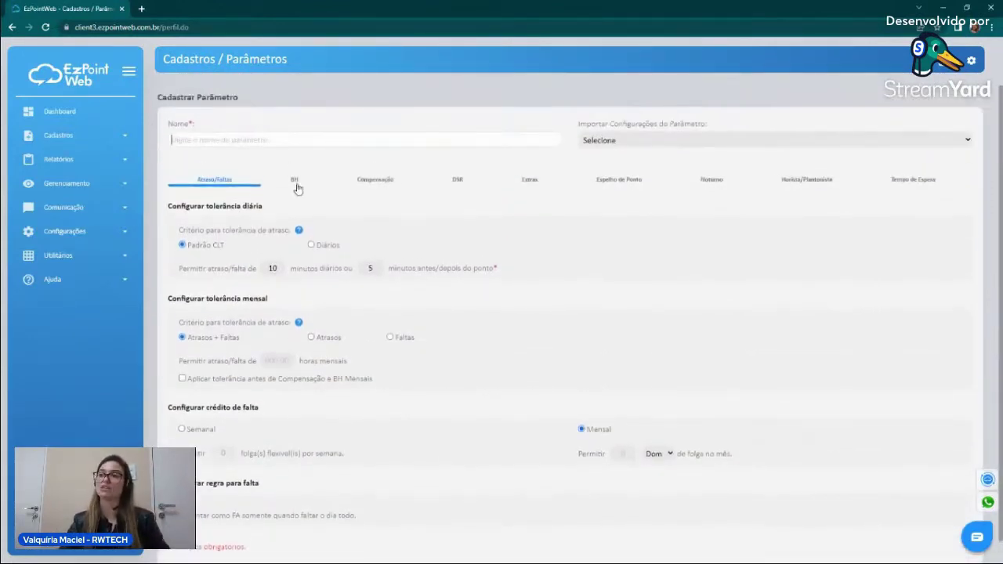
left_click(297, 180)
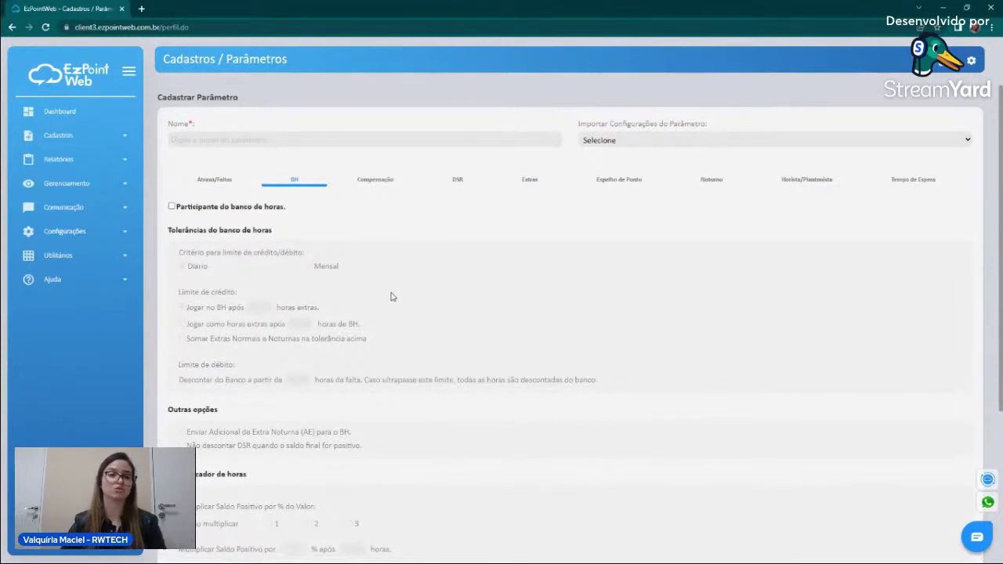
scroll(392, 297, "down", 4)
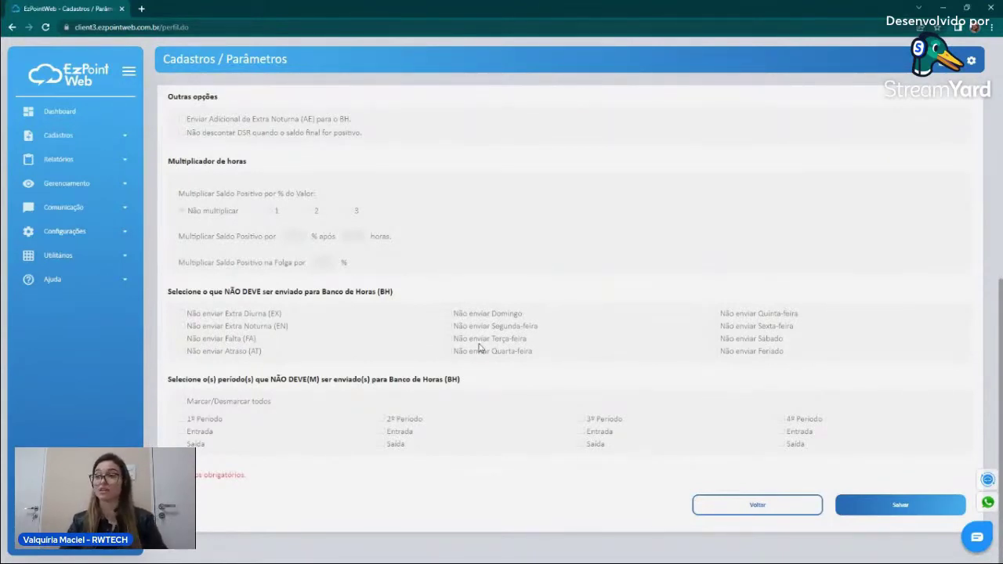
scroll(481, 344, "up", 5)
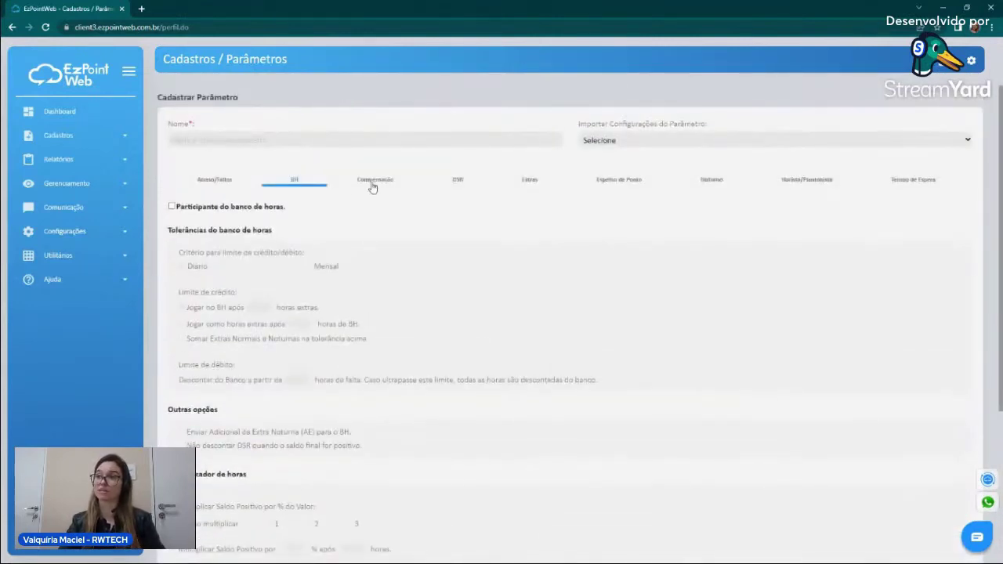
- Review the parameter's daily, weekly and monthly Compensação settings and display its DSR configuration
left_click(373, 185)
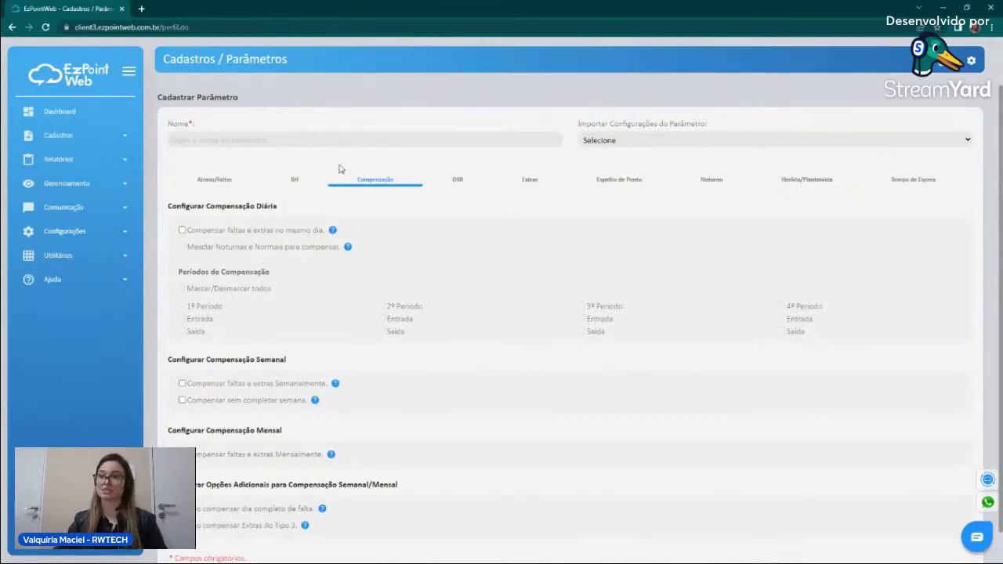
scroll(318, 362, "down", 2)
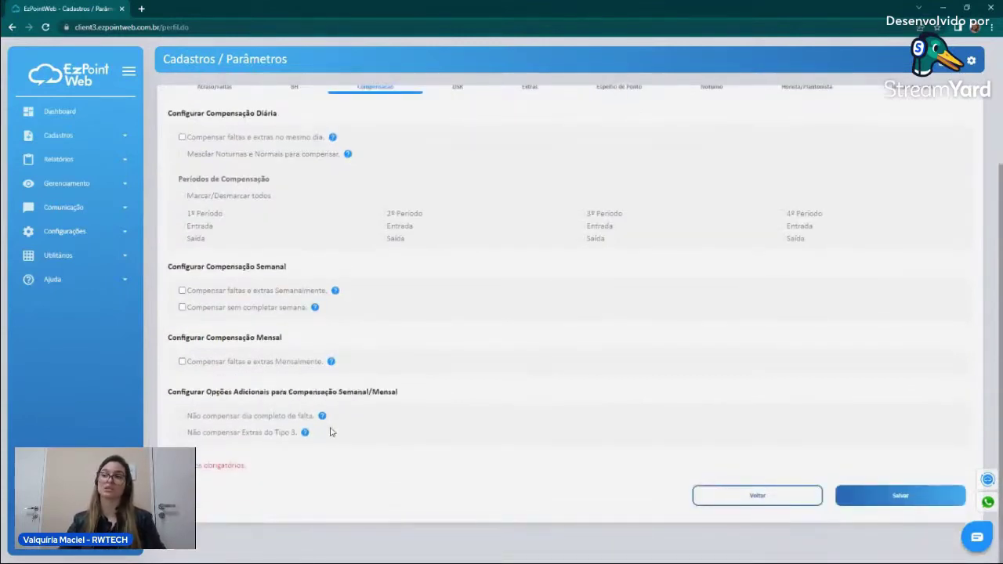
scroll(384, 384, "up", 2)
left_click(458, 186)
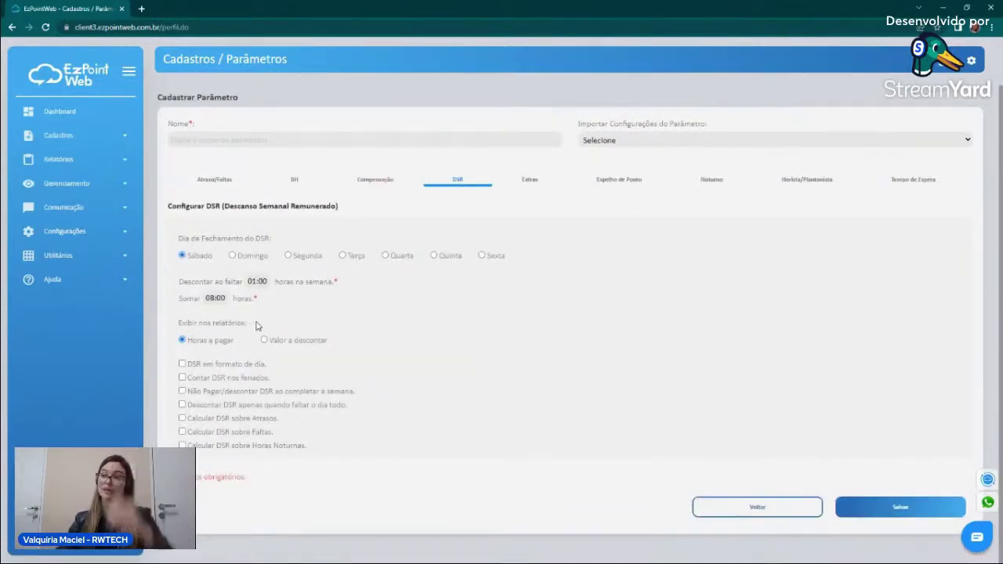
- Display the parameter's Extras configuration, review its tolerance and authorized periods, and disable Valor 2 under Extras Diurnas 1
left_click(537, 185)
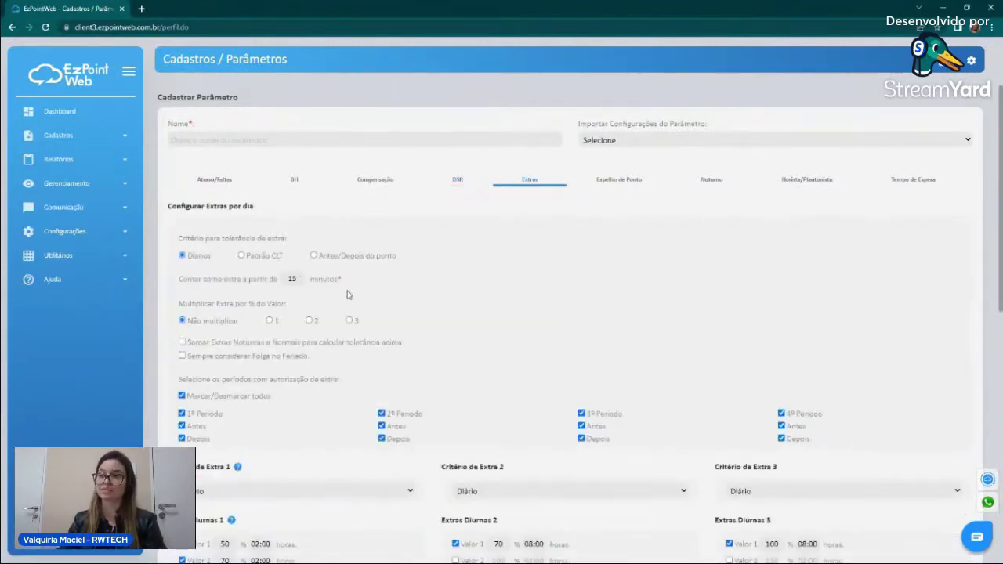
scroll(278, 294, "down", 2)
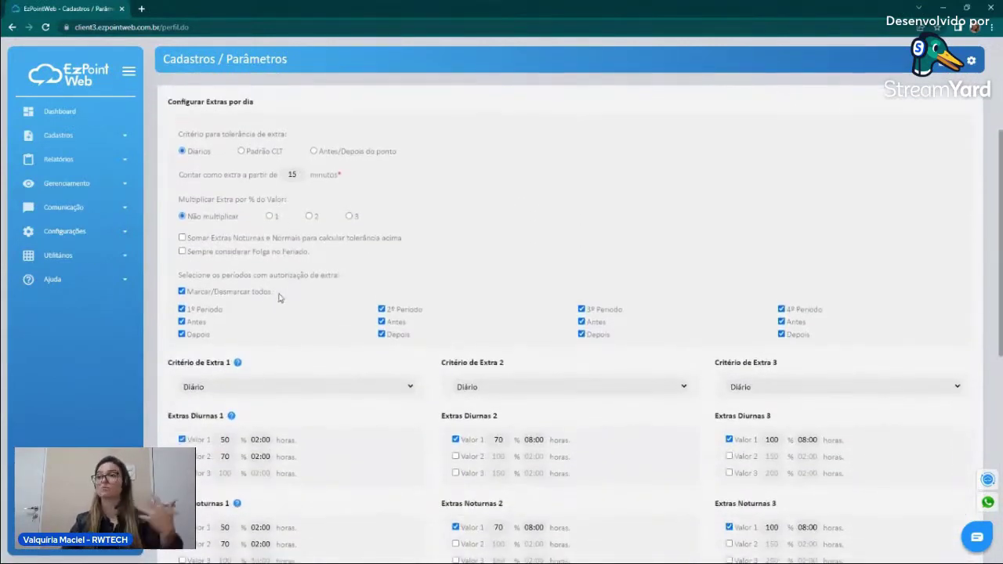
scroll(284, 296, "down", 3)
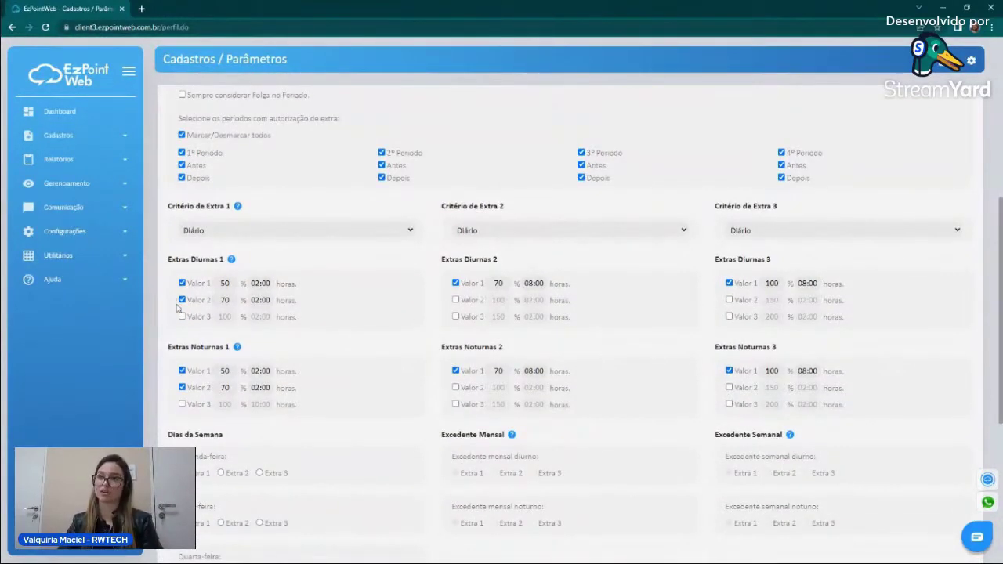
left_click(182, 299)
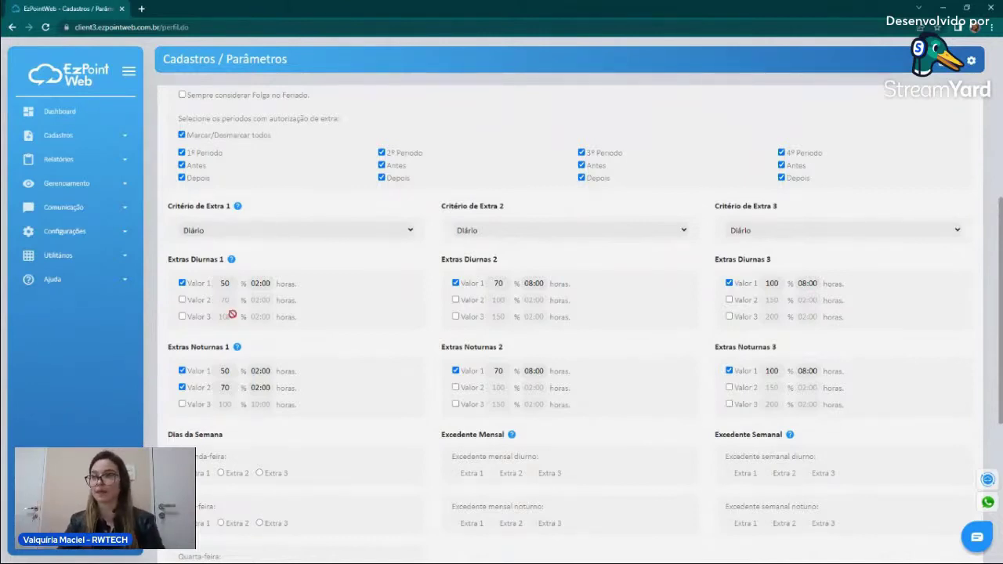
- Examine how the weekdays are assigned to Extra 1, 2 or 3 alongside the daytime and nighttime overtime percentages
scroll(212, 328, "down", 3)
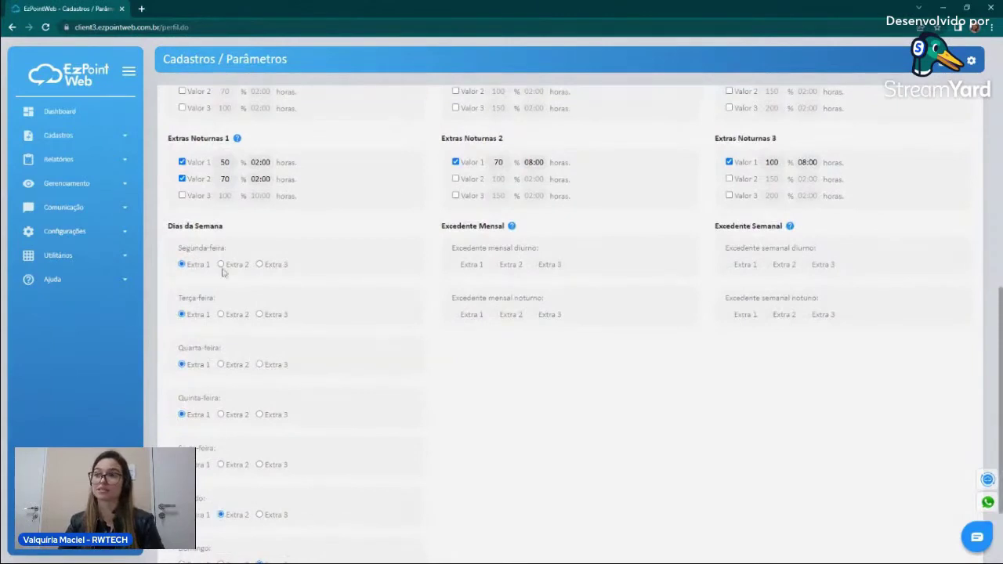
scroll(221, 268, "up", 2)
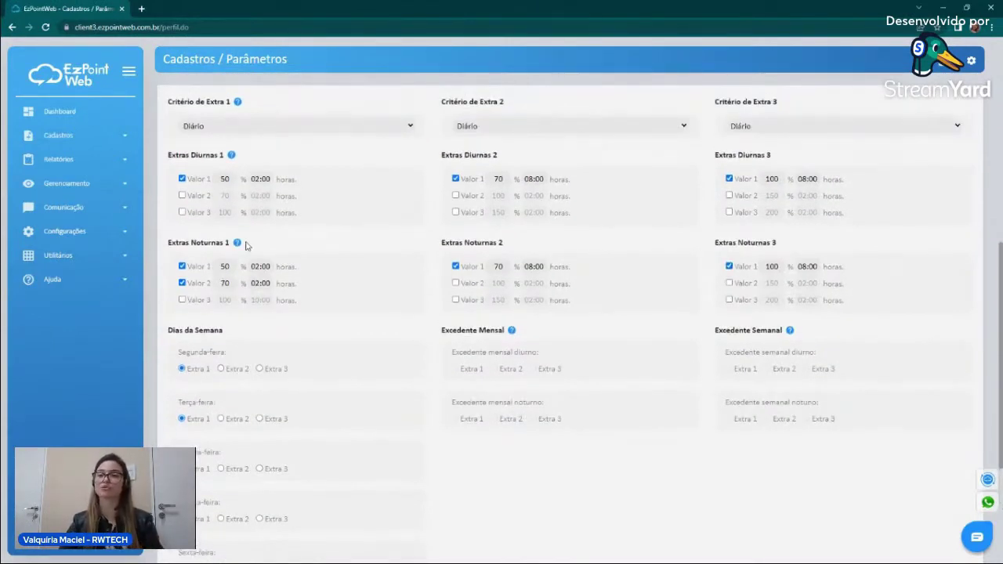
scroll(271, 302, "down", 3)
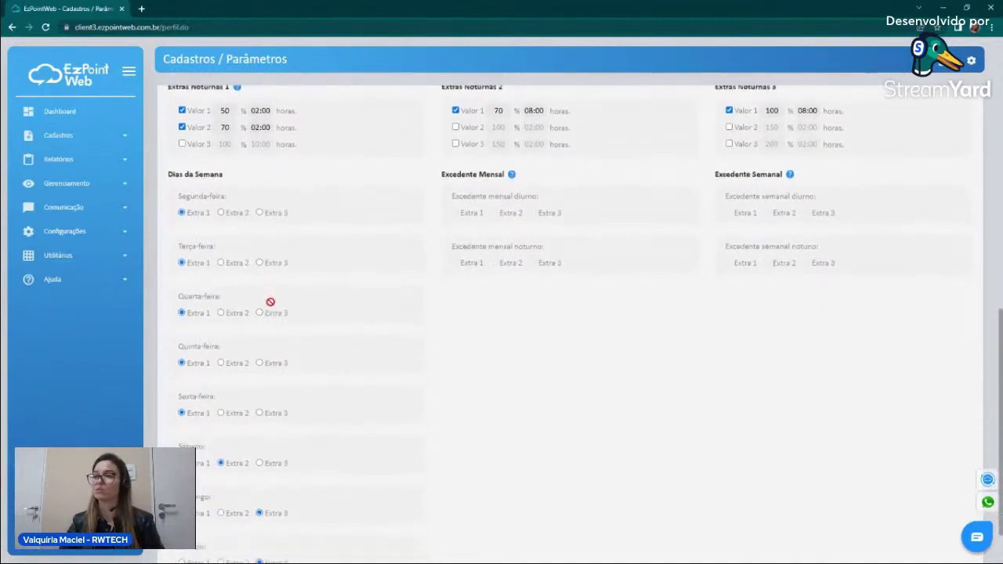
scroll(267, 302, "down", 1)
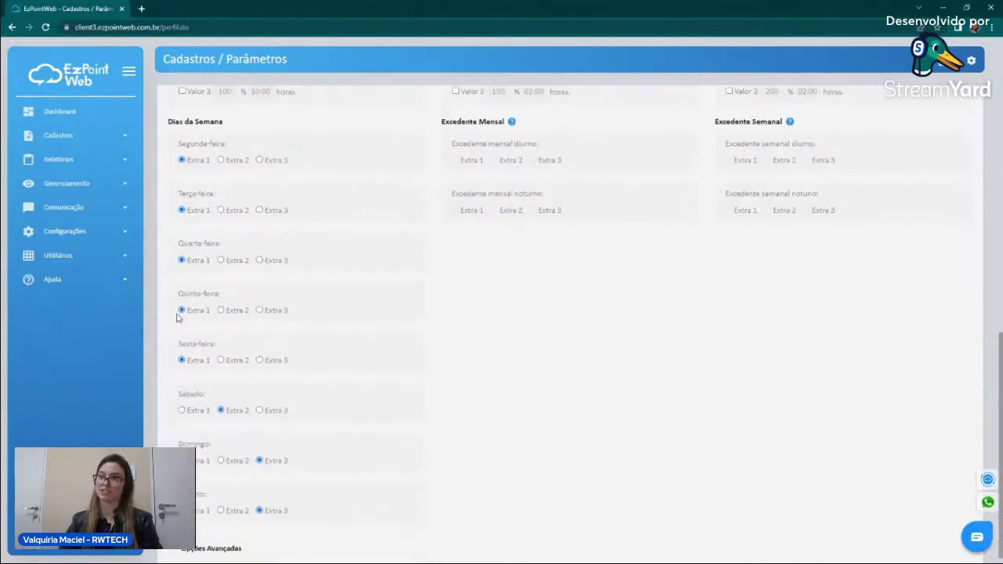
scroll(266, 313, "up", 4)
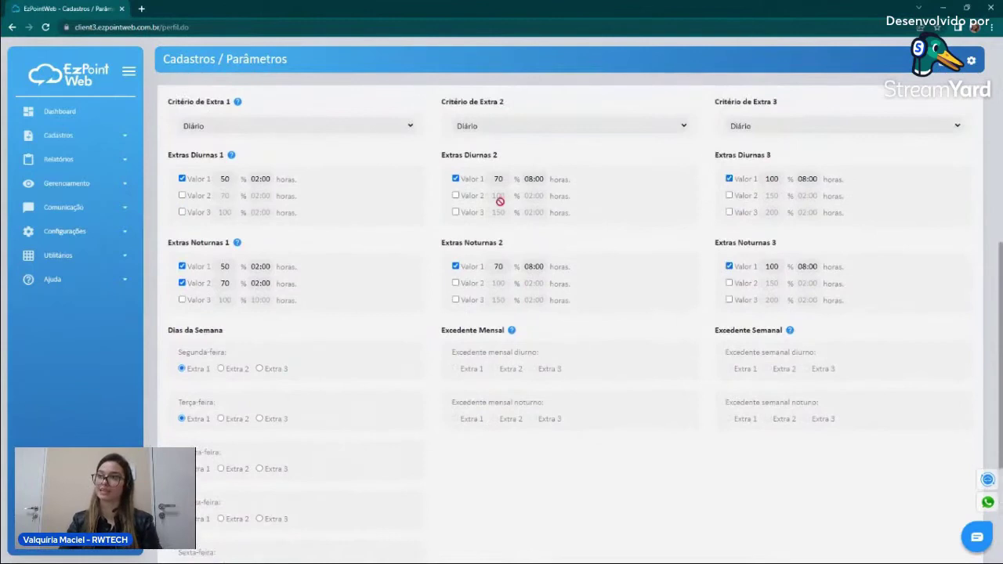
scroll(493, 220, "up", 6)
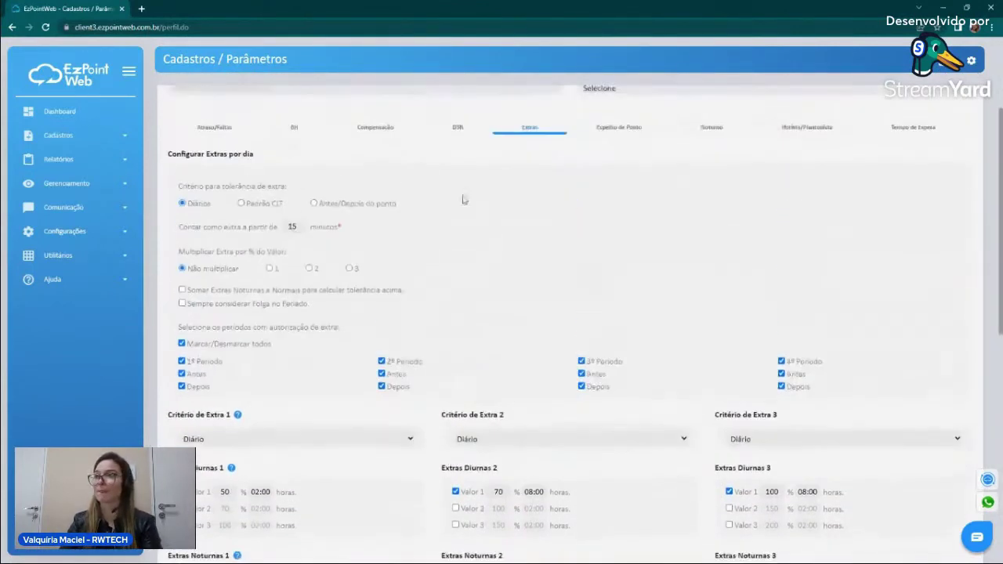
- View the parameter's Espelho de Ponto, Noturno, Horista/Plantonista and Tempo de Espera settings, and return to Atraso/Faltas
left_click(609, 129)
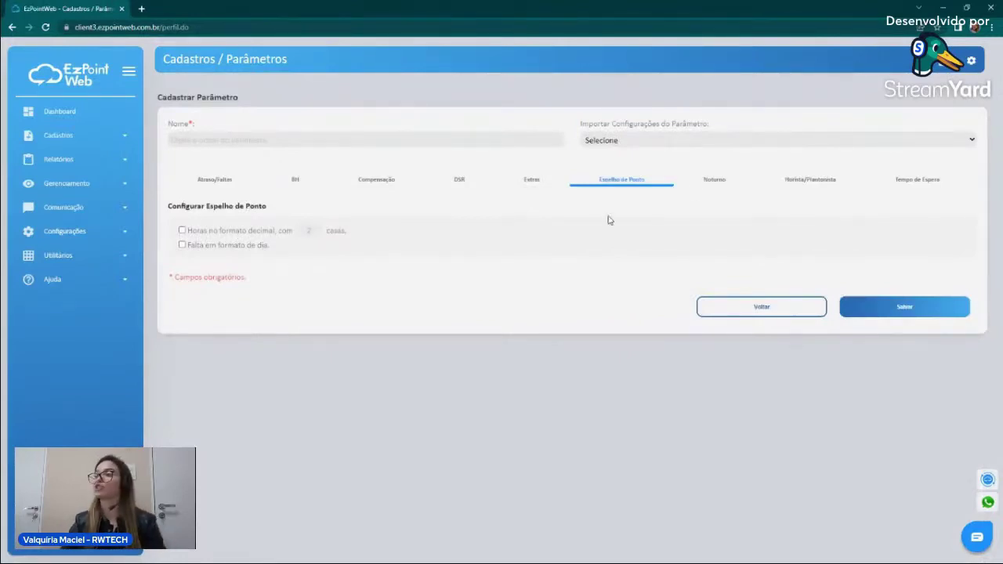
left_click(704, 184)
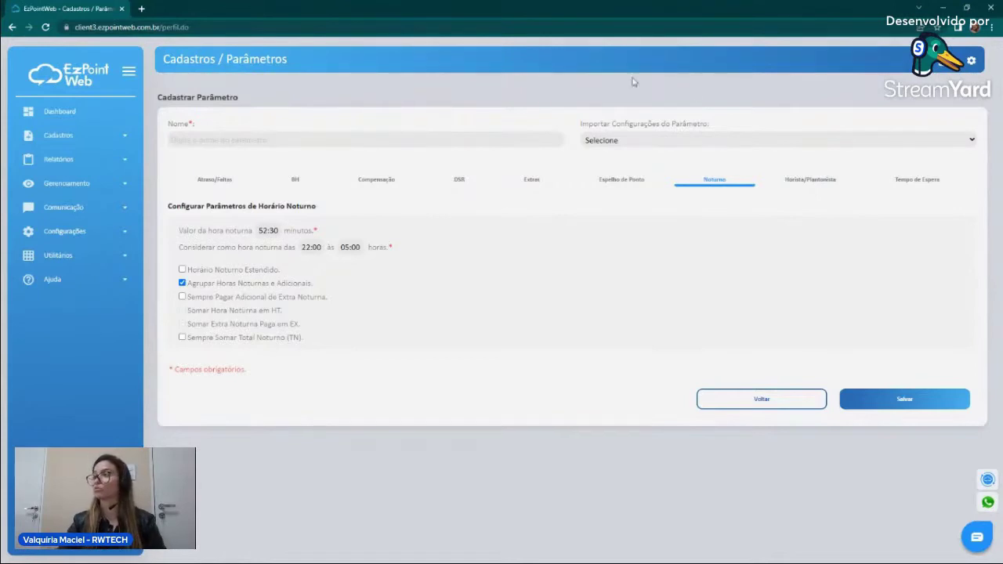
left_click(820, 185)
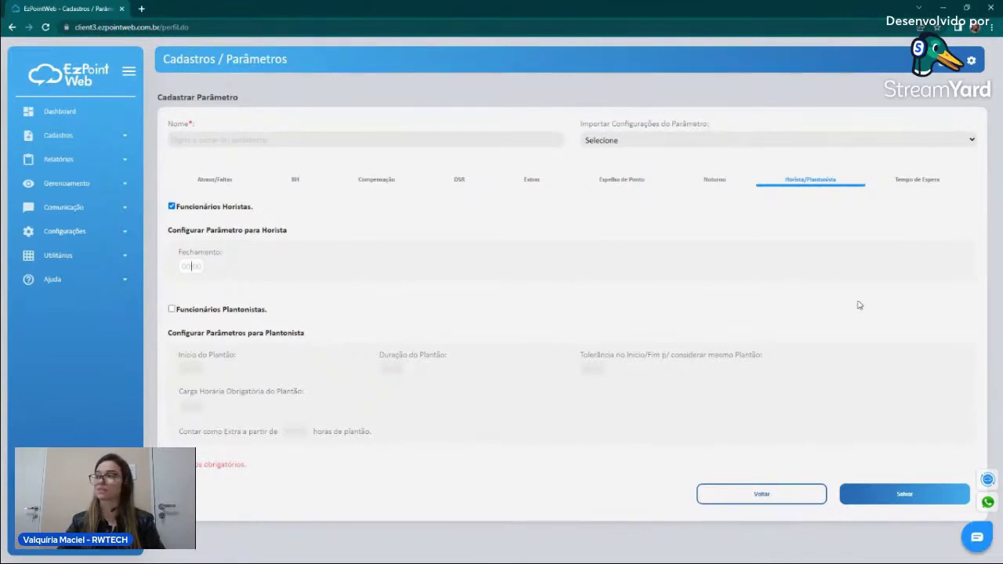
left_click(909, 184)
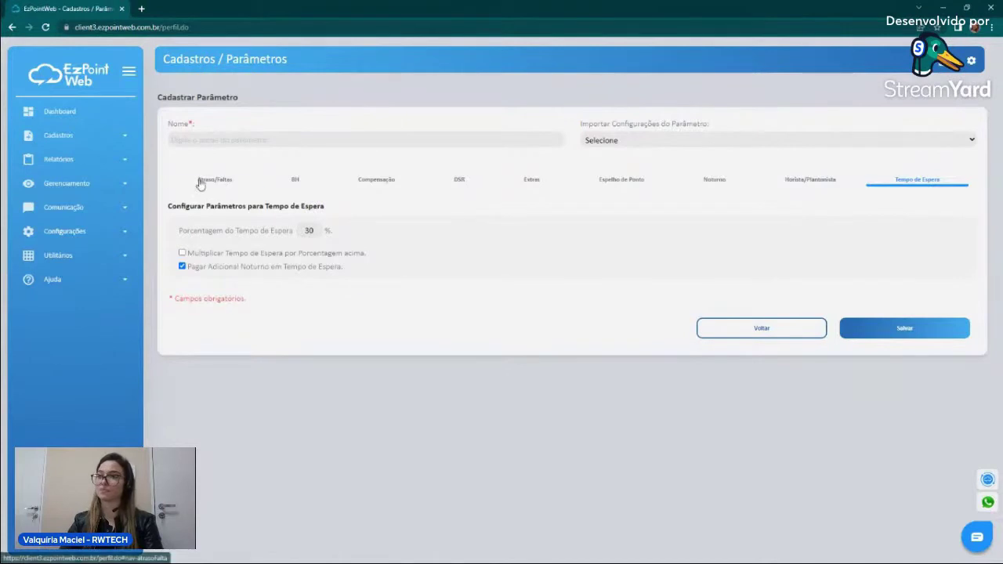
left_click(201, 181)
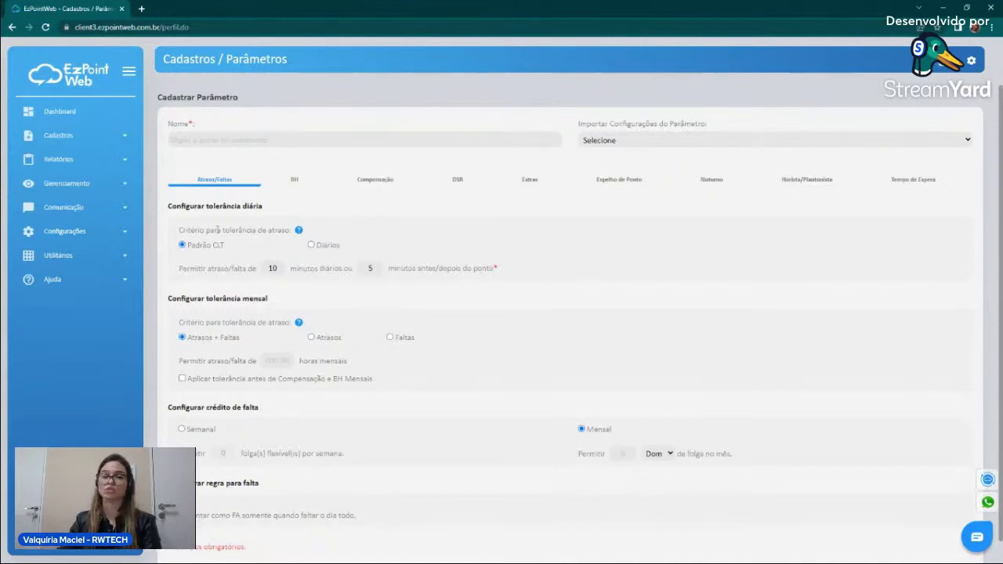
- Open the Parâmetros Detalhados register and filter the employees in Modo Avançado for 01/07/2022 to 13/07/2022
left_click(86, 136)
scroll(117, 282, "down", 2)
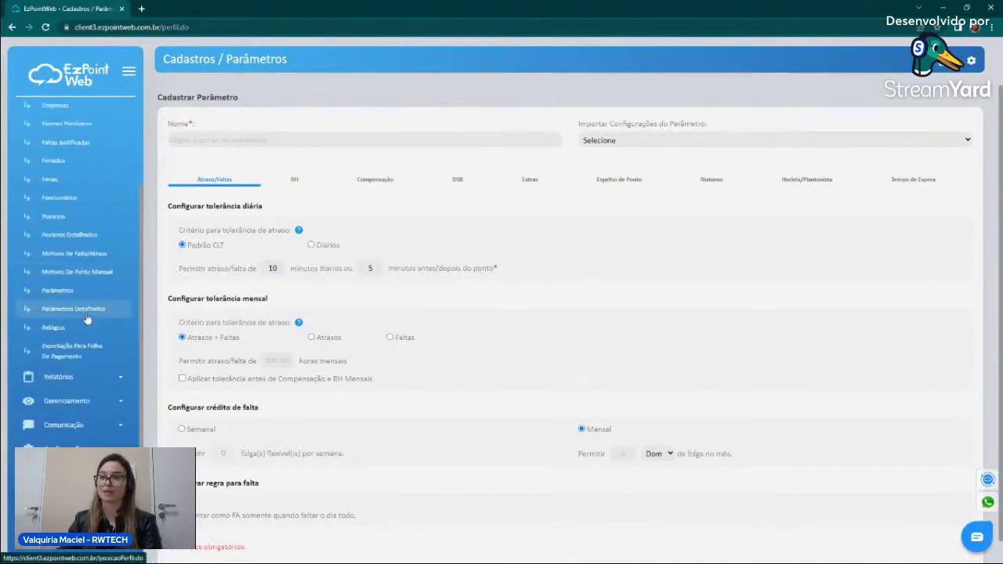
left_click(88, 308)
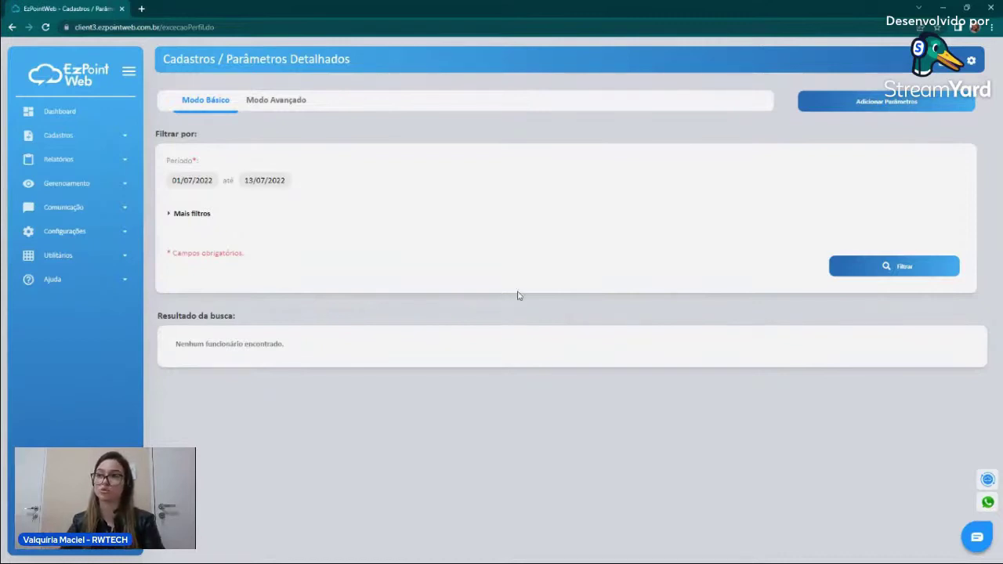
left_click(255, 99)
left_click(884, 265)
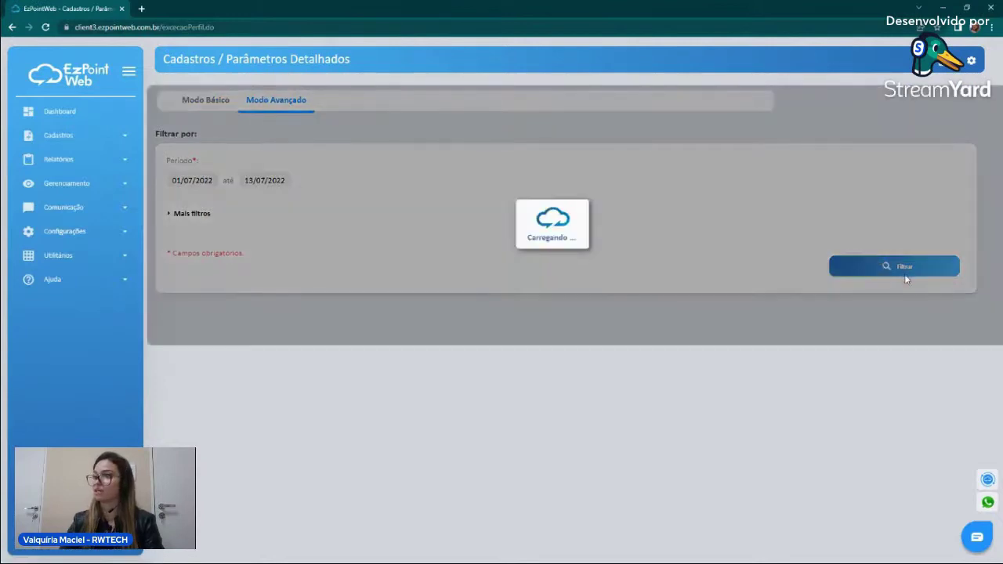
- Review the employee day grid and the assignable parameters, and mark 2/Jul for the third employee listed
scroll(859, 267, "down", 2)
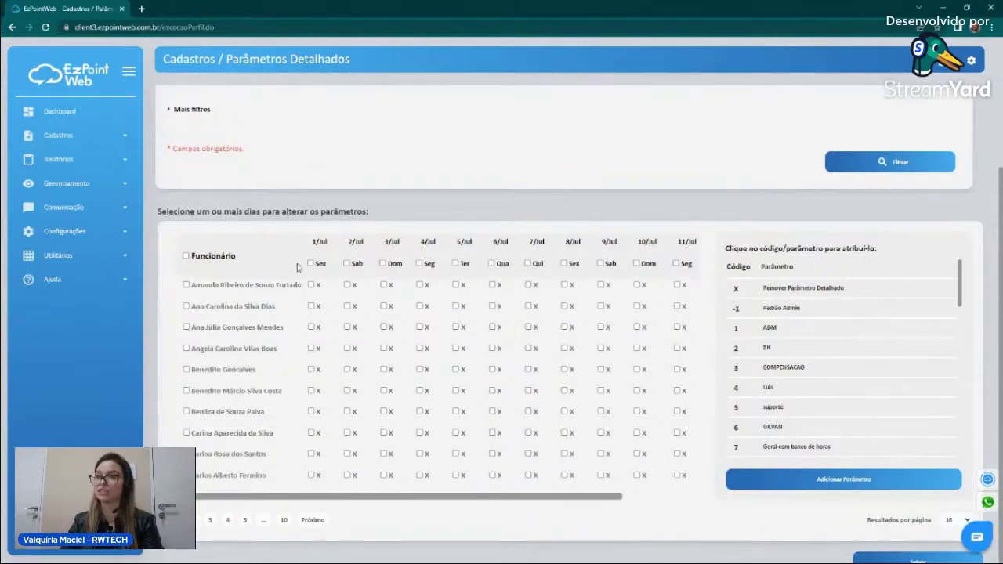
scroll(840, 335, "down", 5)
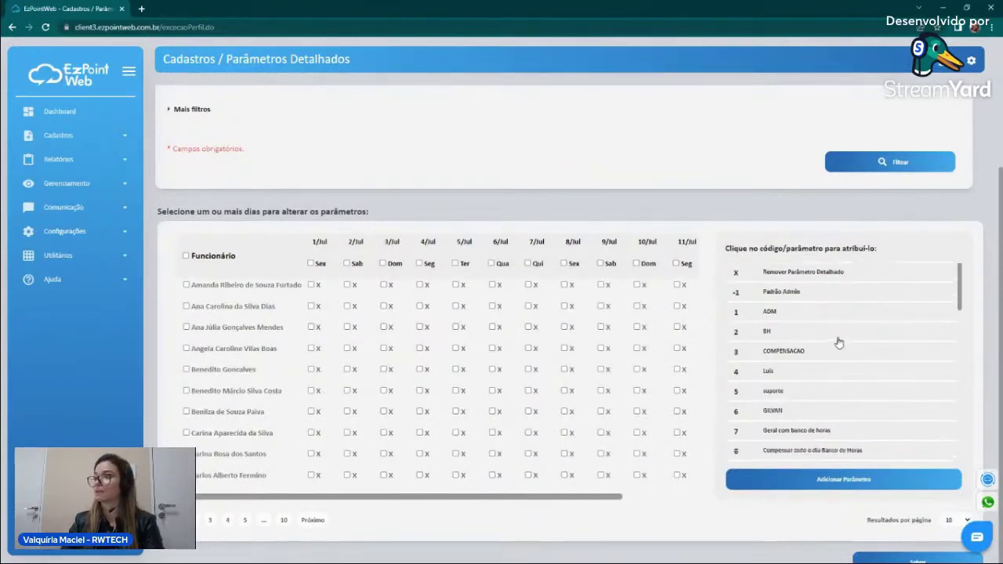
scroll(844, 329, "up", 7)
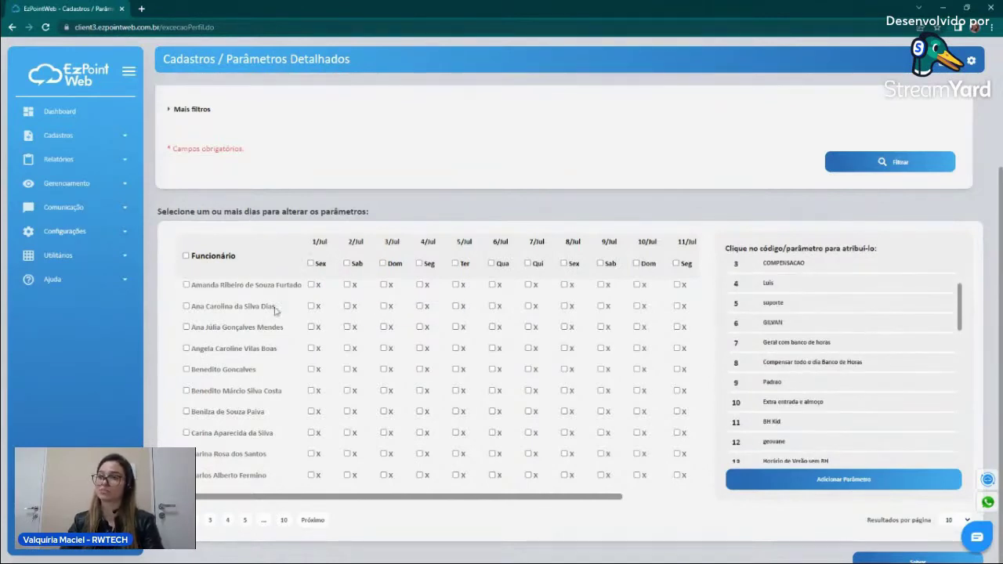
left_click(348, 327)
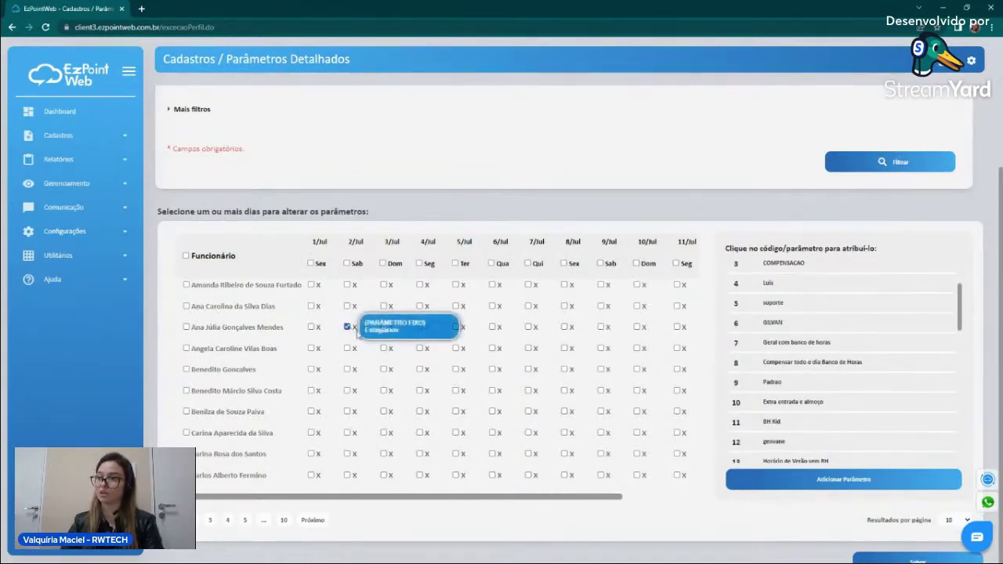
- Open the Relógios register, review the Adicionar Relógio form and close it without saving
left_click(83, 137)
scroll(91, 201, "down", 2)
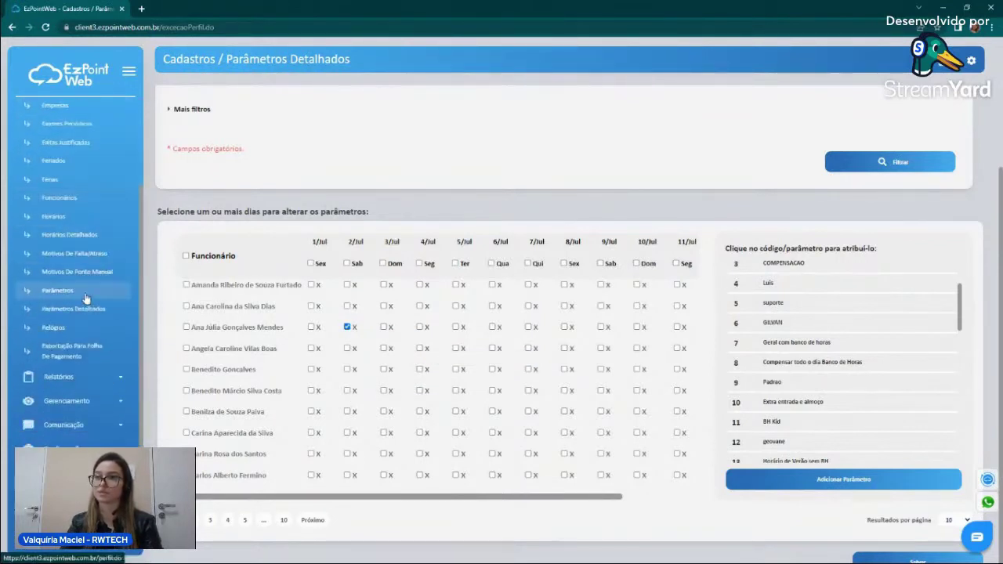
left_click(78, 328)
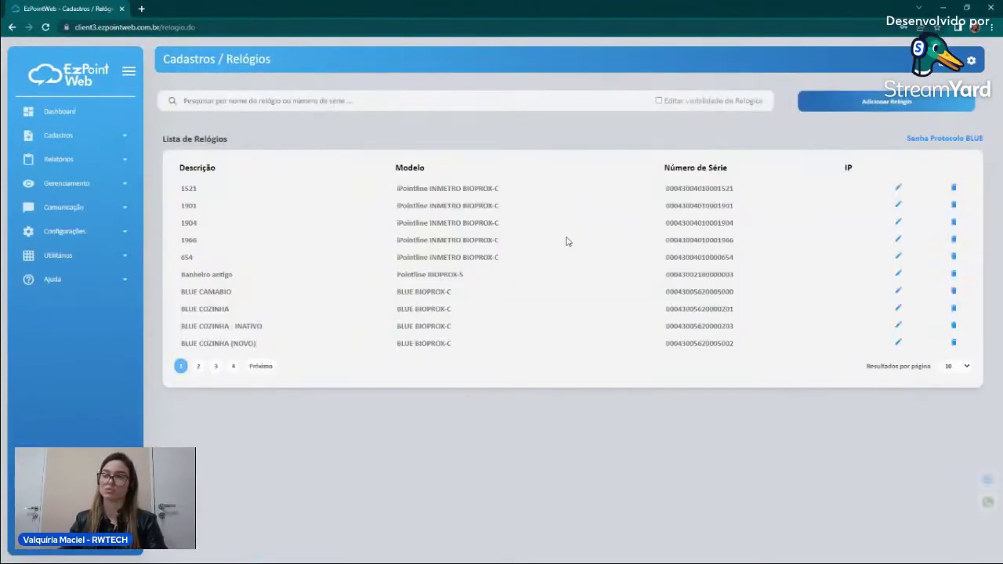
left_click(838, 94)
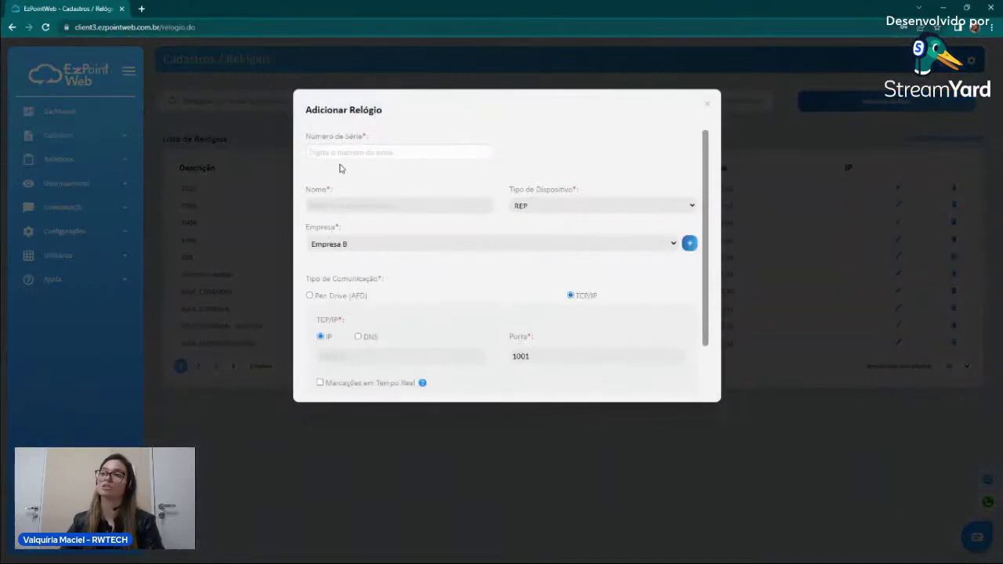
scroll(462, 215, "down", 1)
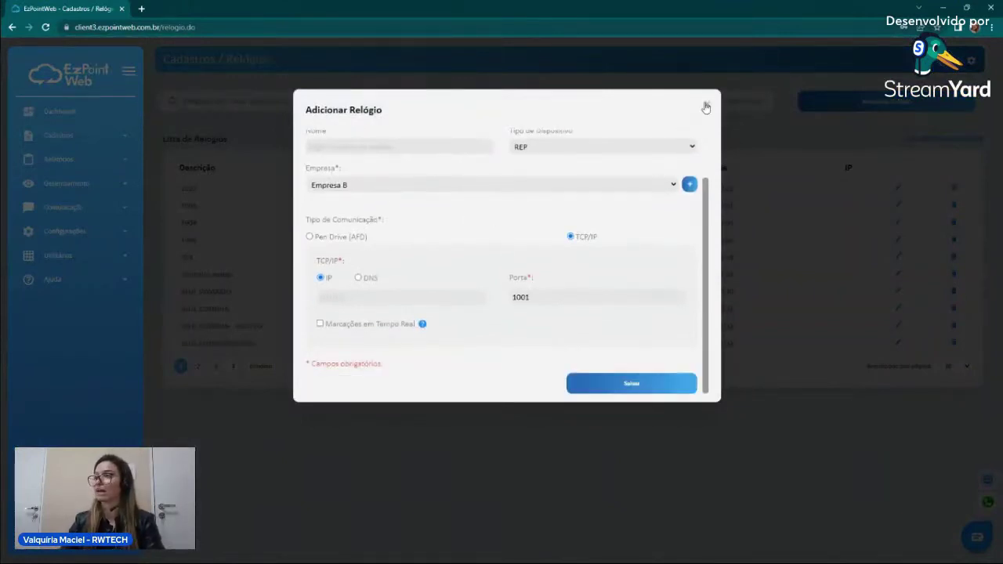
left_click(707, 103)
- Open the Exportação para Folha de Pagamento register to view its export configurations
left_click(62, 169)
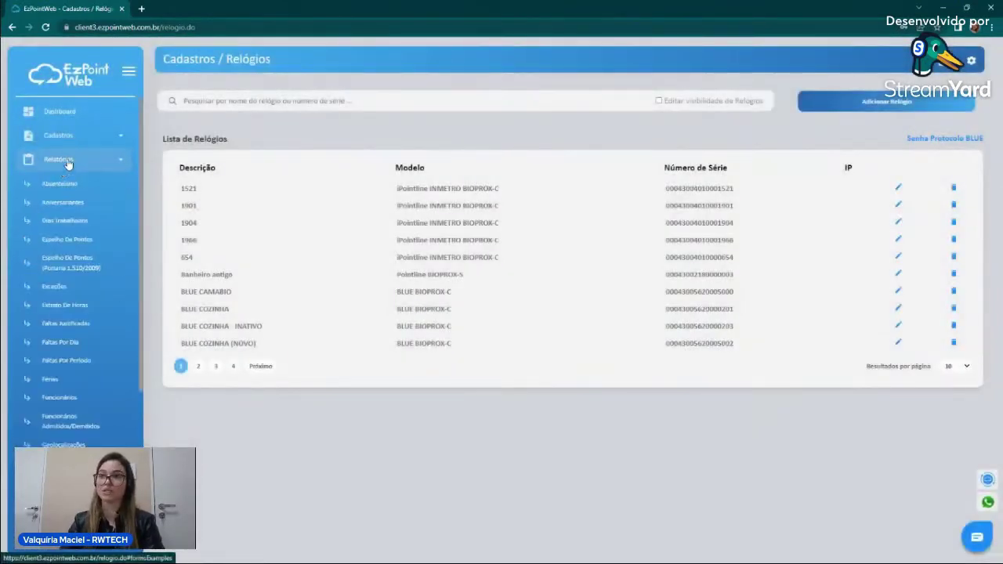
left_click(58, 136)
scroll(79, 404, "down", 1)
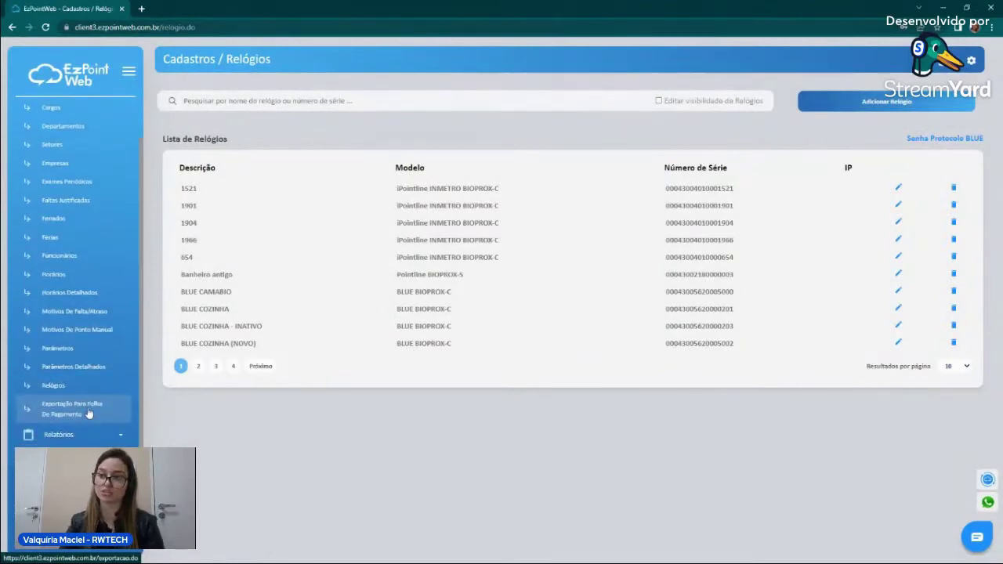
left_click(92, 407)
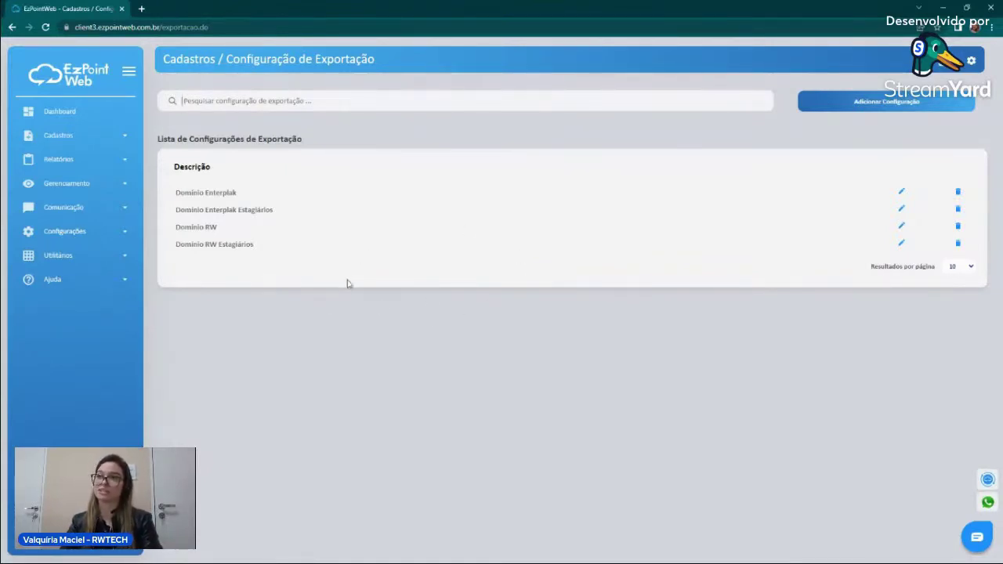
left_click(114, 145)
left_click(116, 145)
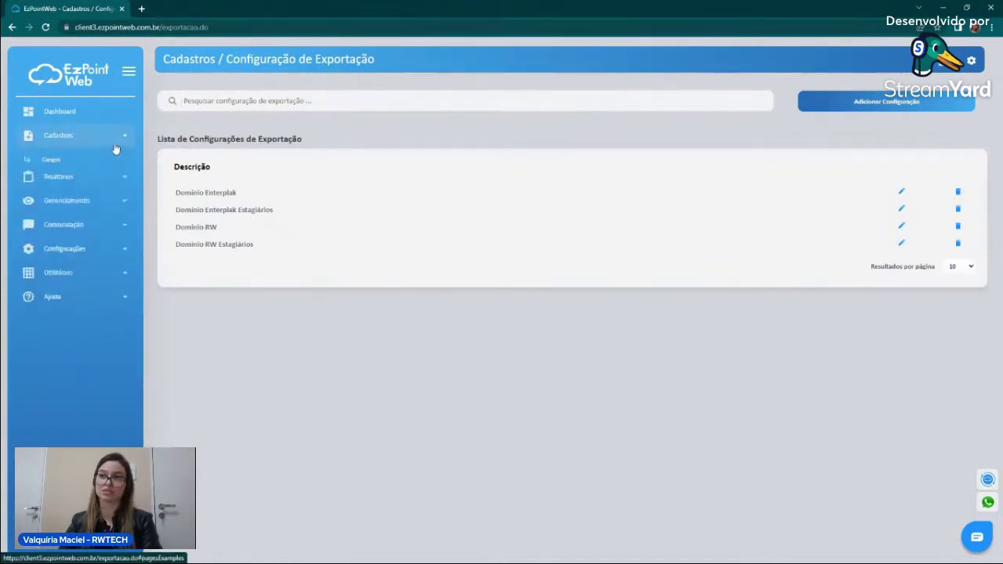
- Open Ações em Massa under Gerenciamento, search all employees with Opções Mobile, and review their mobile permissions
left_click(101, 187)
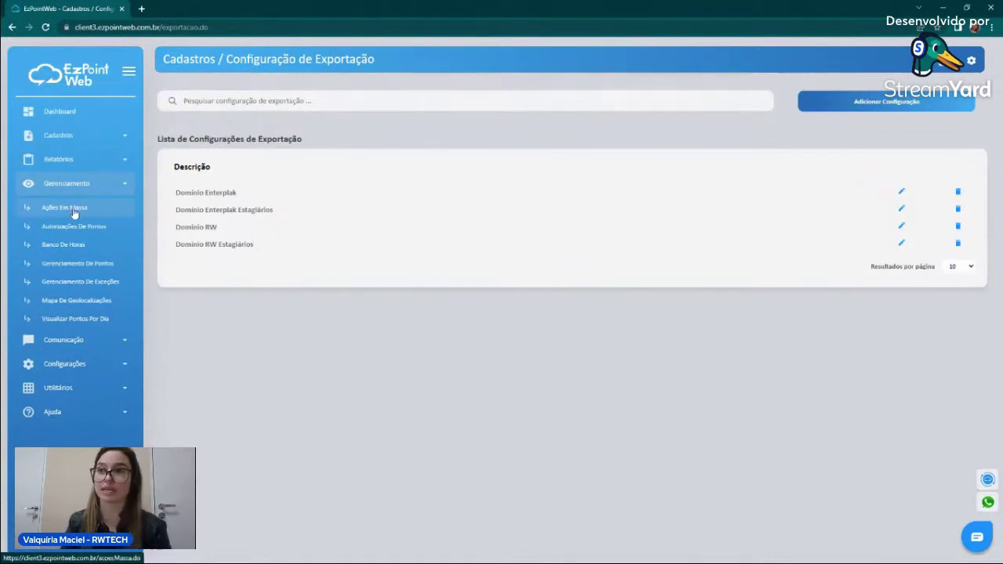
left_click(74, 210)
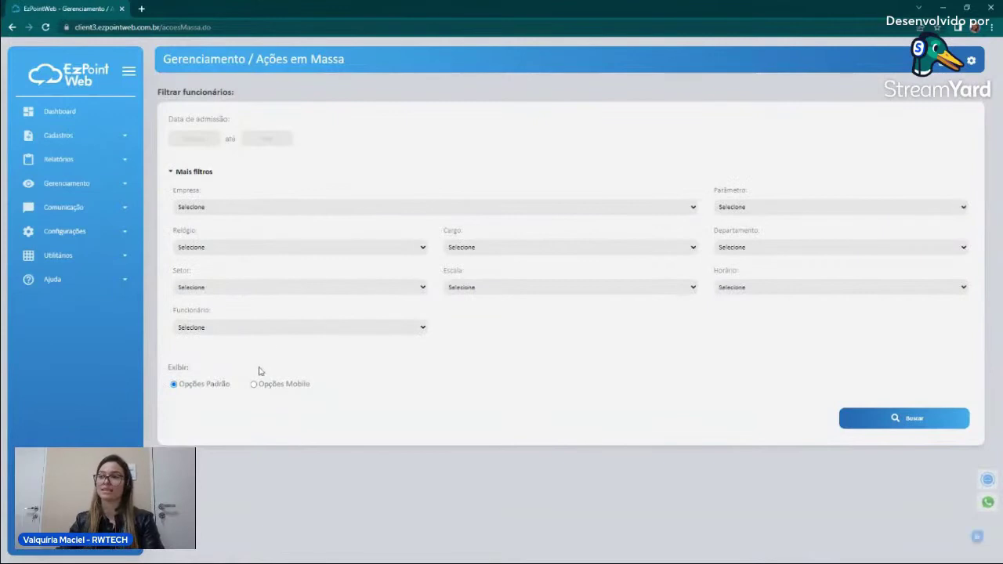
left_click(257, 384)
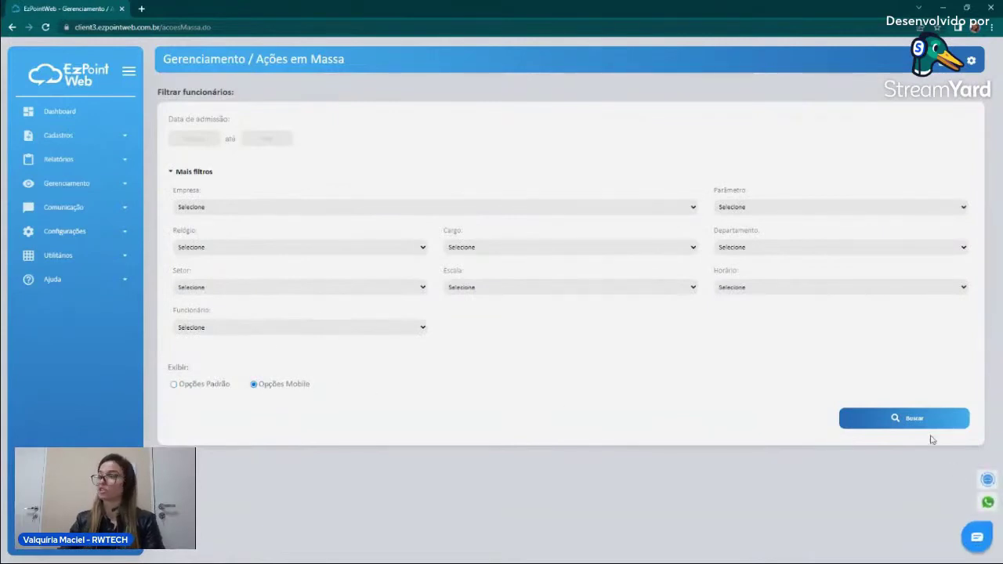
left_click(909, 419)
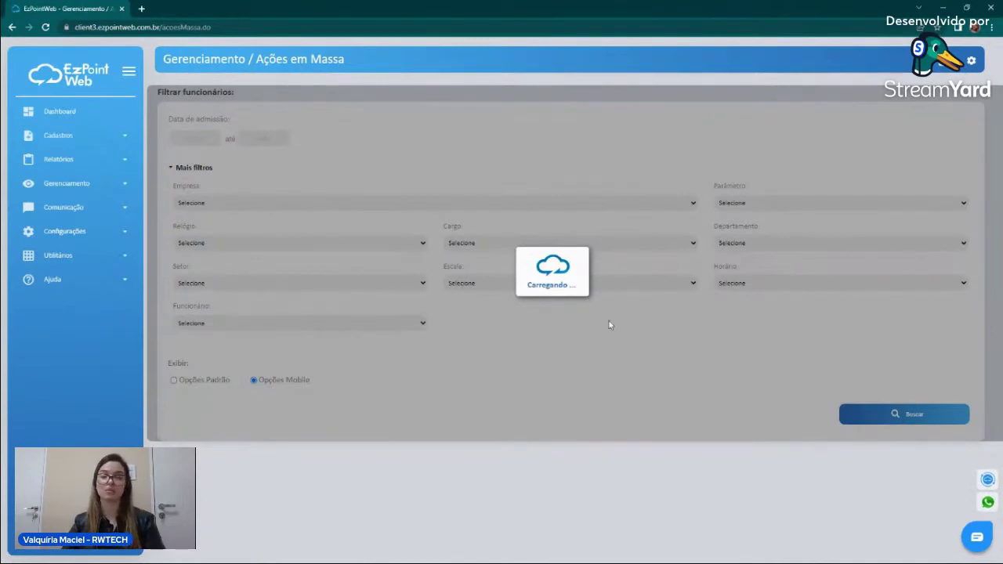
scroll(606, 322, "down", 9)
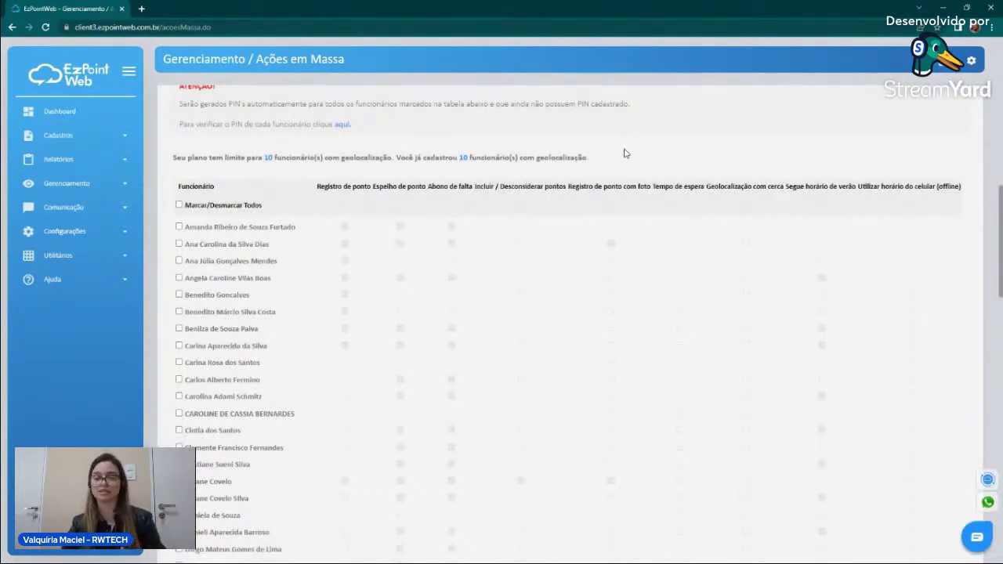
- Mark all employees in the mobile permissions table, open the linked report for checking employee PINs, and return to Ações em Massa
left_click(179, 205)
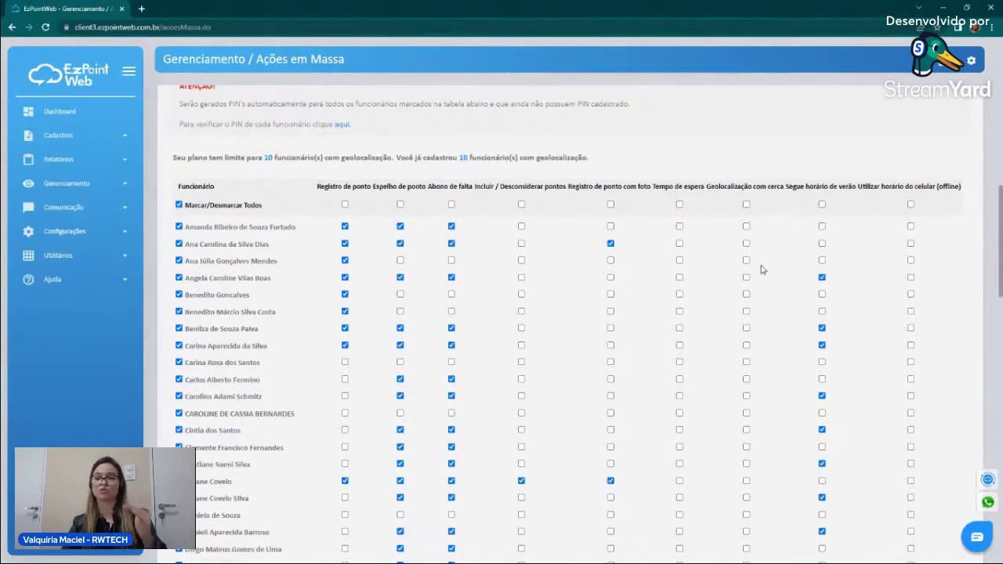
scroll(431, 288, "up", 1)
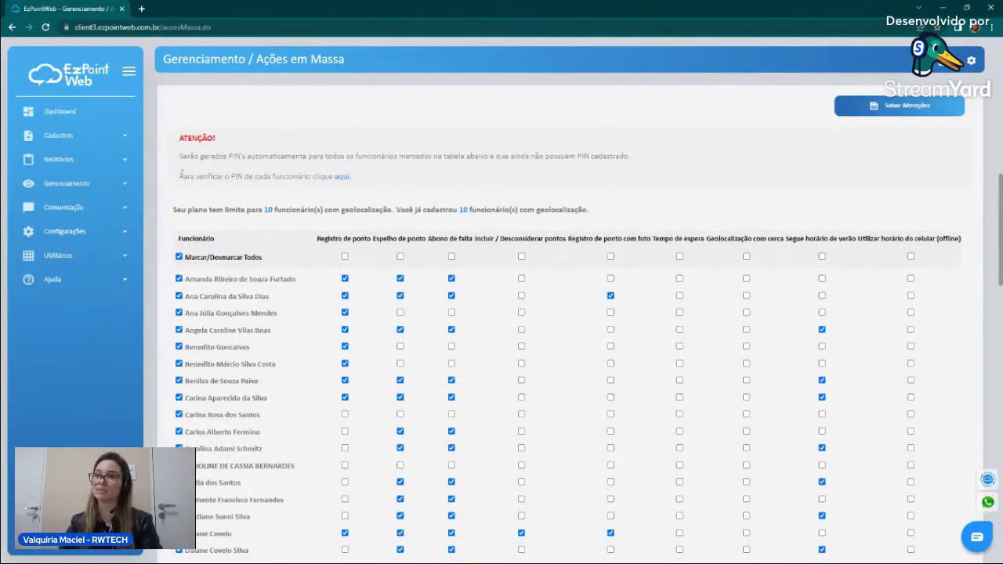
left_click_drag(196, 176, 323, 177)
left_click(387, 232)
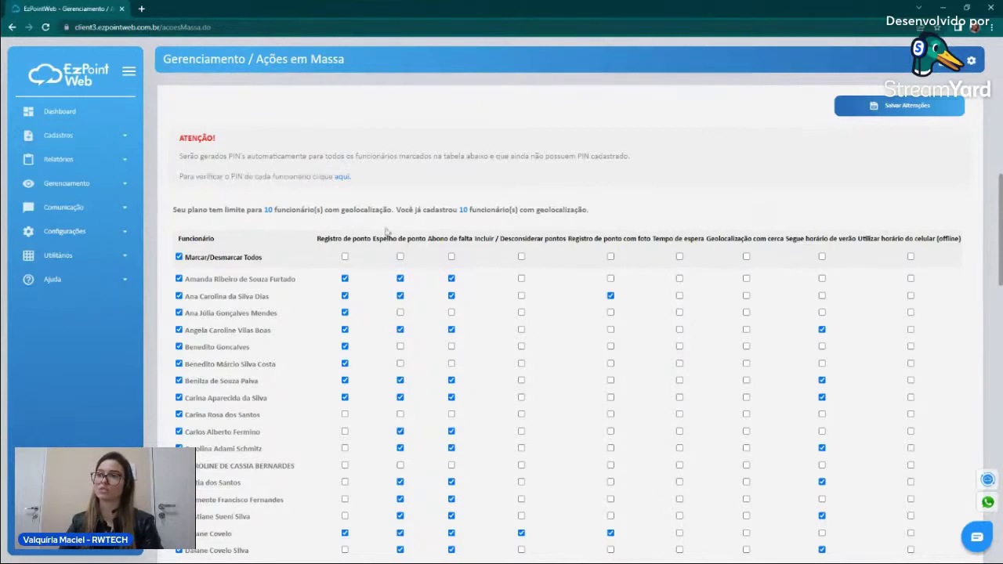
left_click(344, 178)
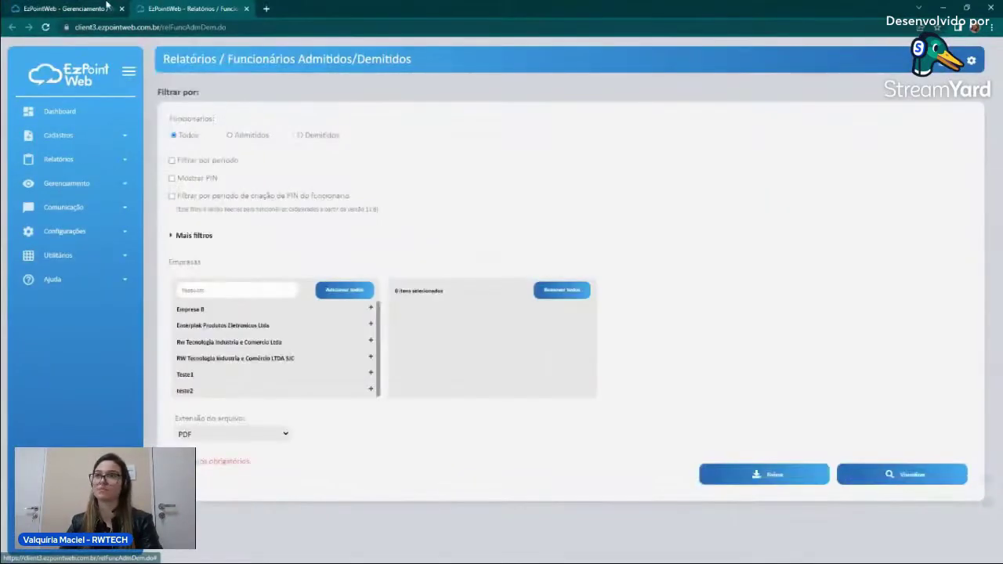
left_click(106, 8)
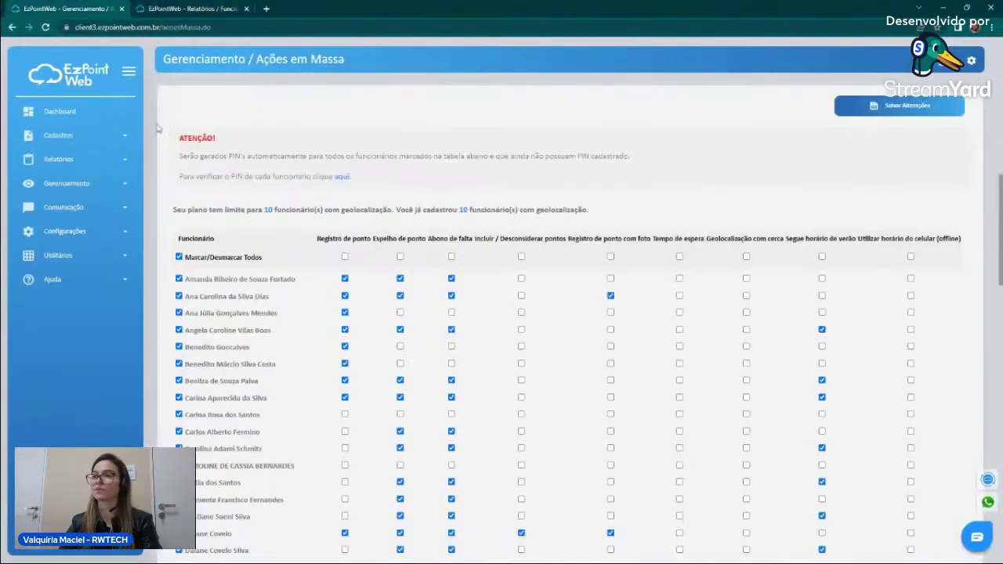
- Open Banco de Horas under Gerenciamento, review the Adicionar Banco de Horas form and close it without saving
left_click(77, 192)
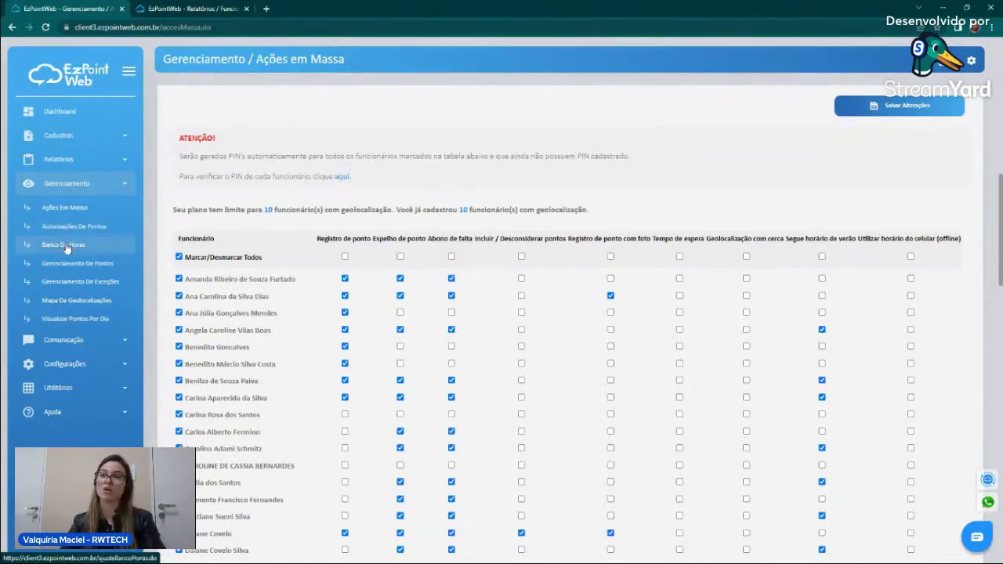
left_click(66, 247)
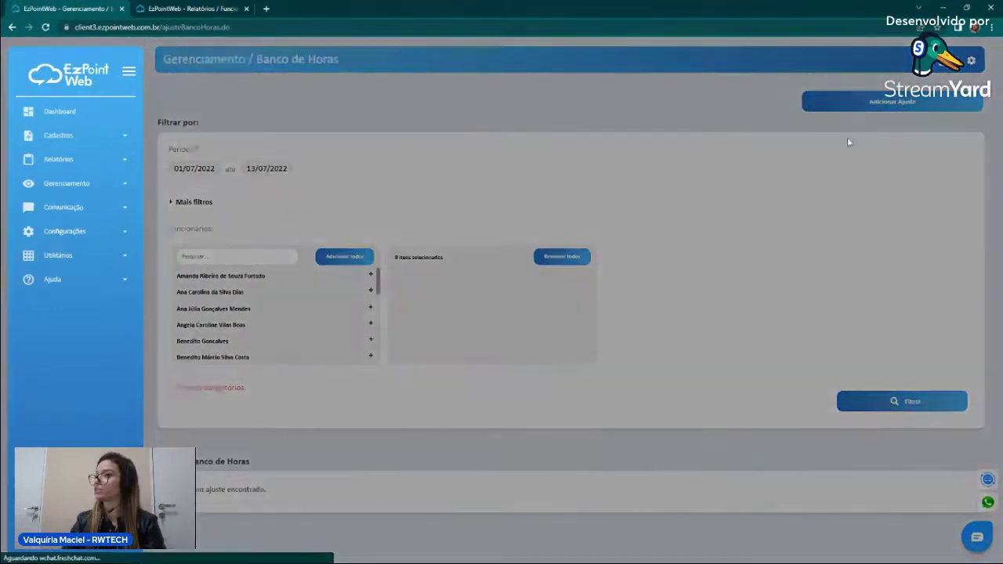
left_click(854, 103)
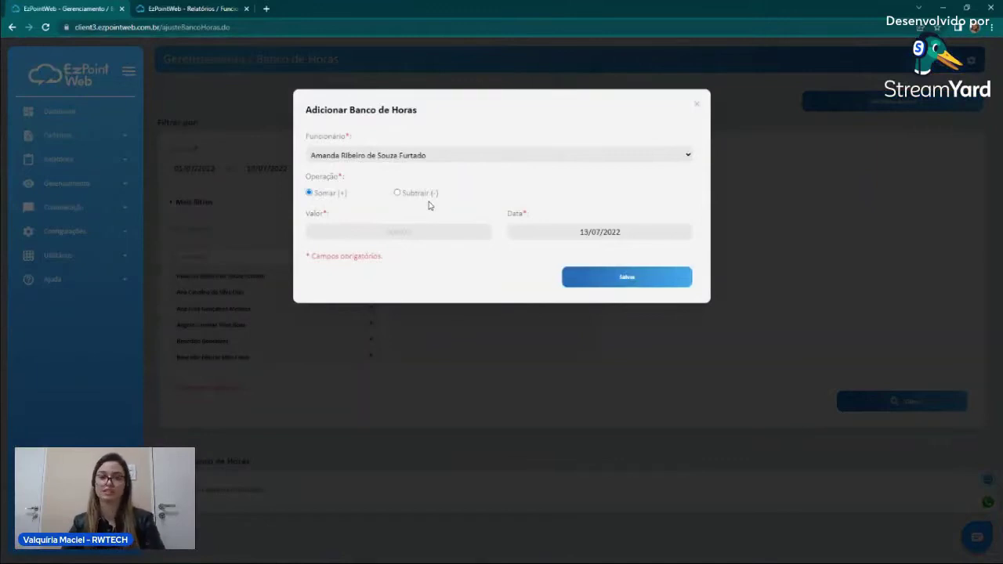
left_click(700, 103)
- Open Gerenciamento de Pontos and display the punch list of the first employee listed for 01/07/2022 to 13/07/2022
left_click(66, 183)
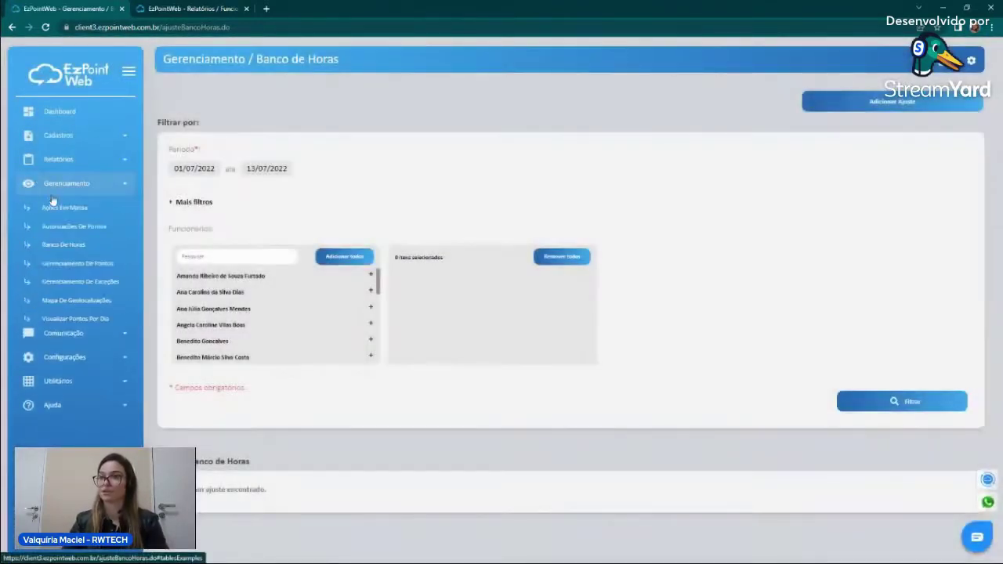
left_click(67, 265)
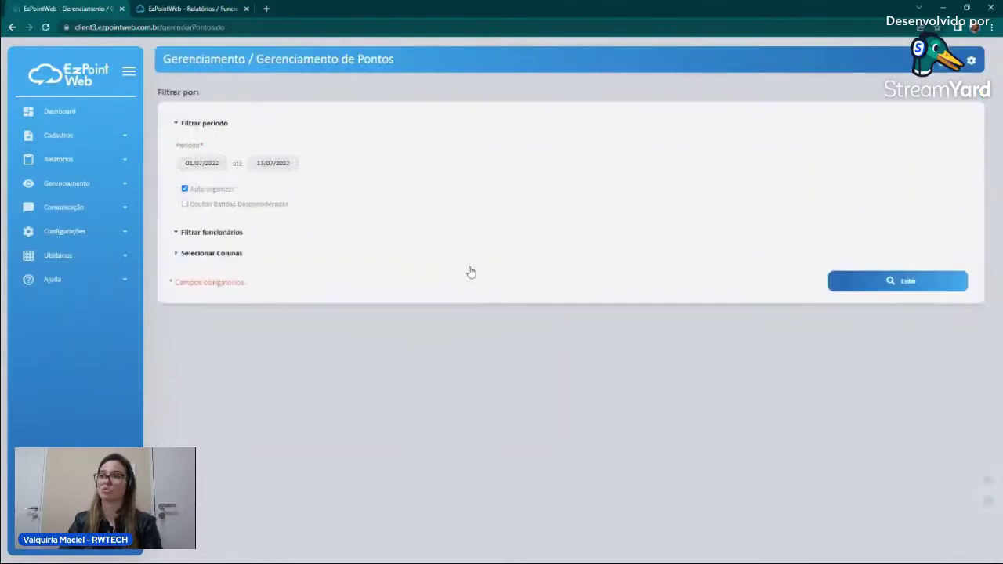
left_click(254, 384)
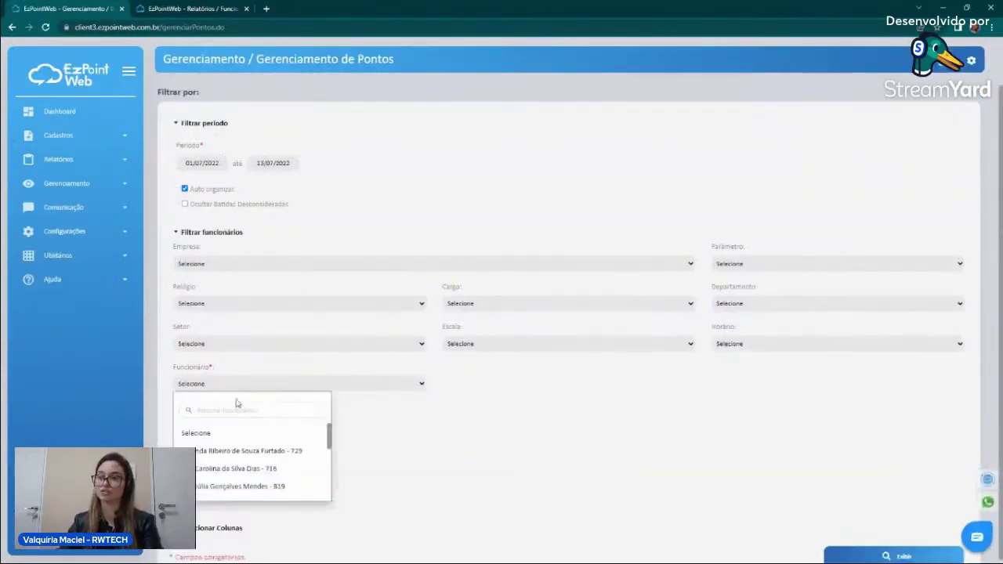
left_click(243, 452)
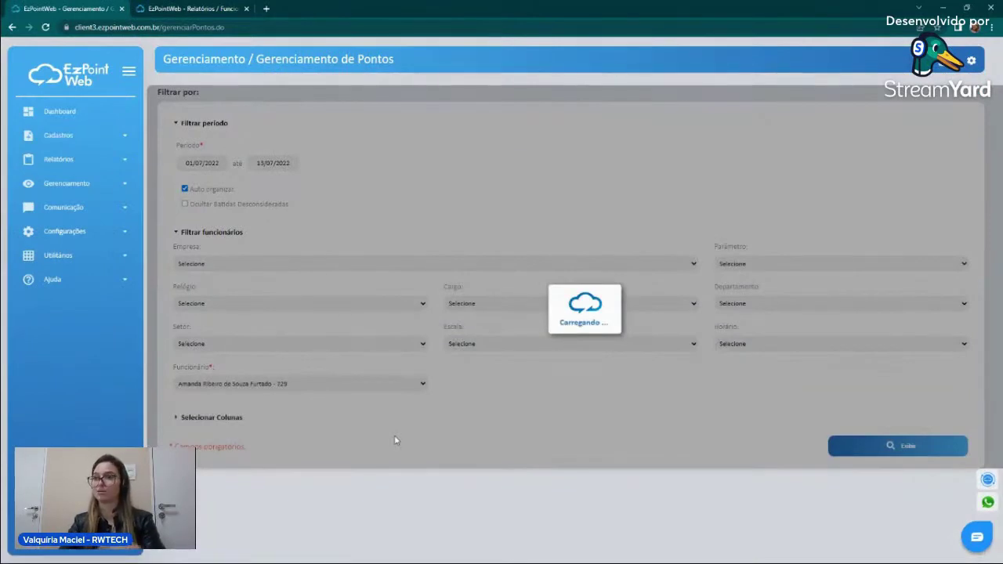
scroll(395, 441, "down", 3)
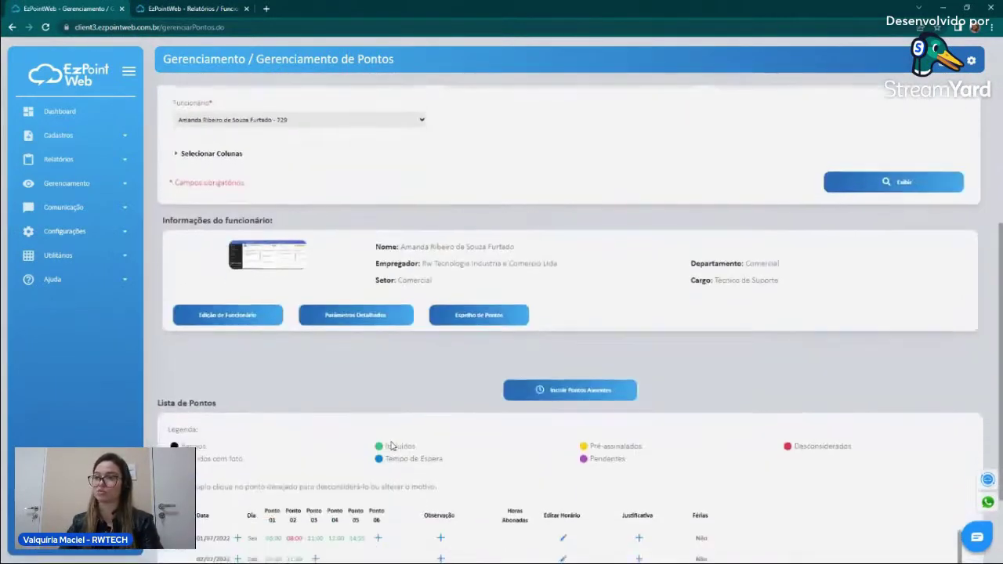
scroll(392, 445, "down", 3)
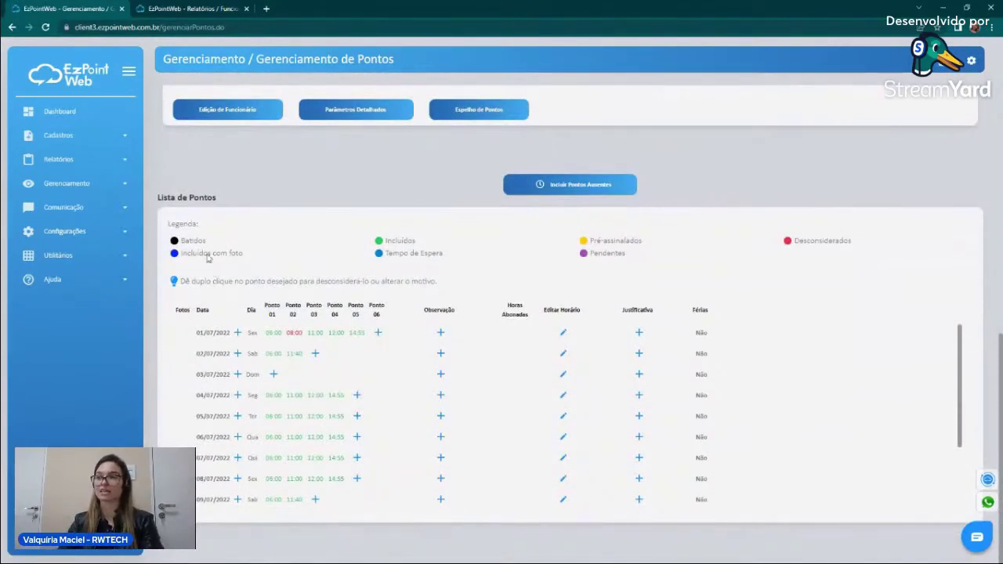
- Open the Adicionar Ponto form for 01/07/2022, review the available Motivo options and close it without saving
left_click(379, 333)
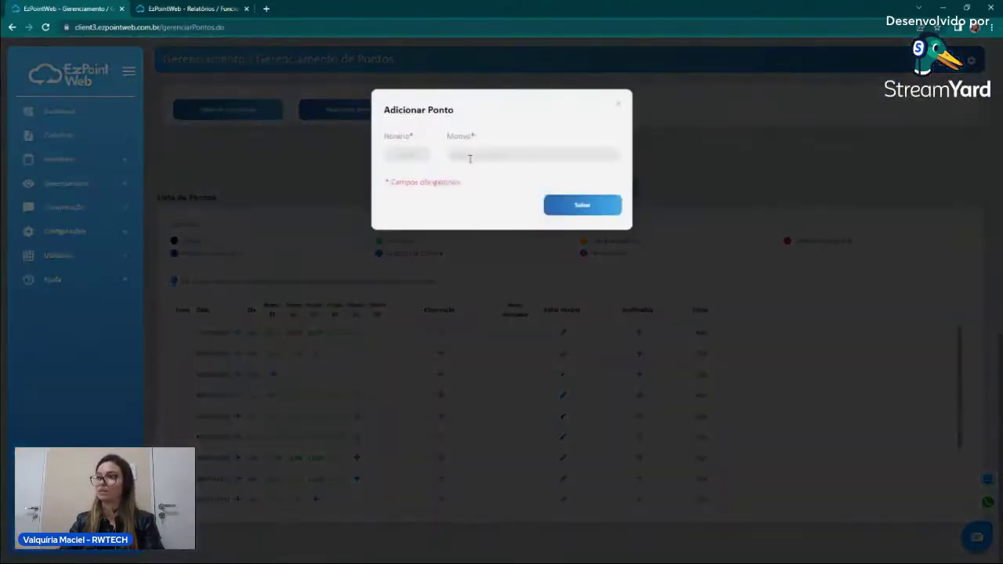
left_click(489, 146)
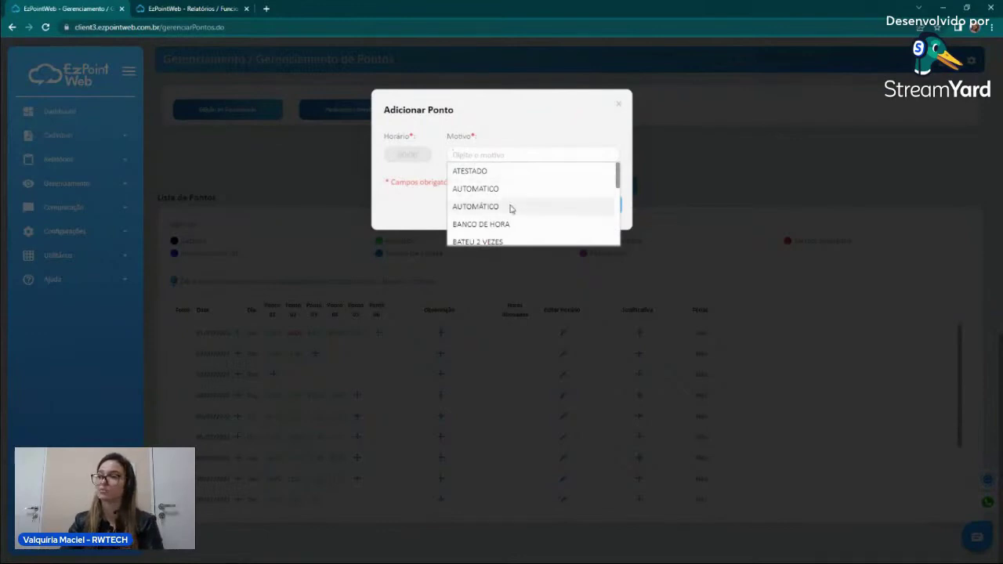
left_click(619, 107)
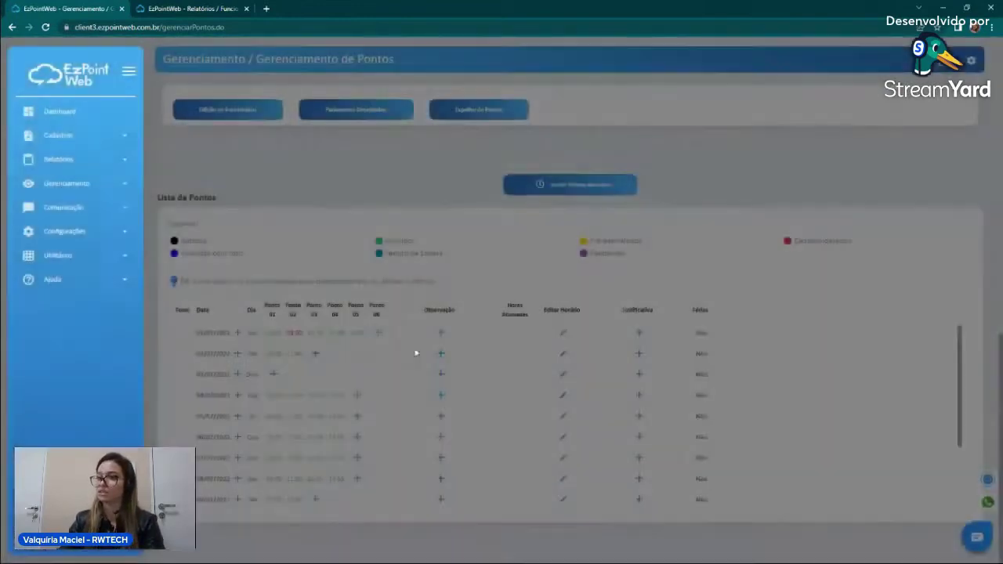
- Set the 14:55 punch on 01/07/2022 to Desconsiderar and save the change
double_click(360, 333)
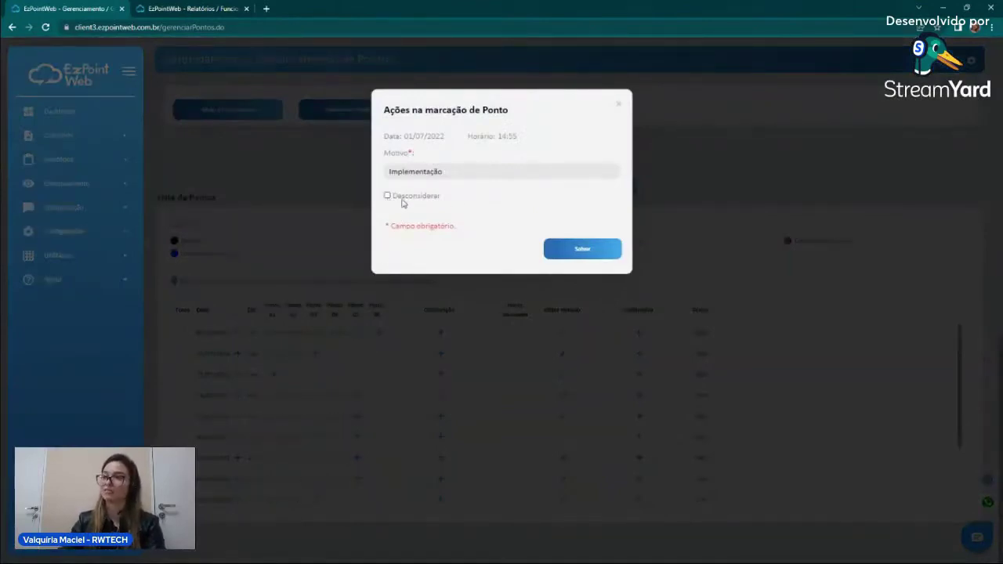
left_click(387, 196)
left_click(581, 251)
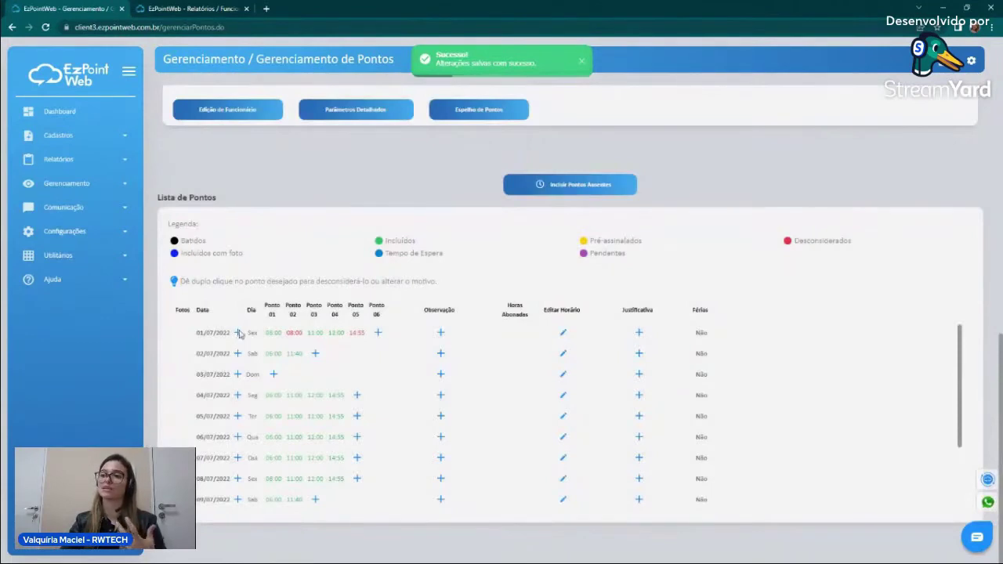
- Enter a 07:35 punch with the motive "vcbvcn" in the Inclusão de Pontos form for 01/07/2022, and close the form without saving
left_click(238, 333)
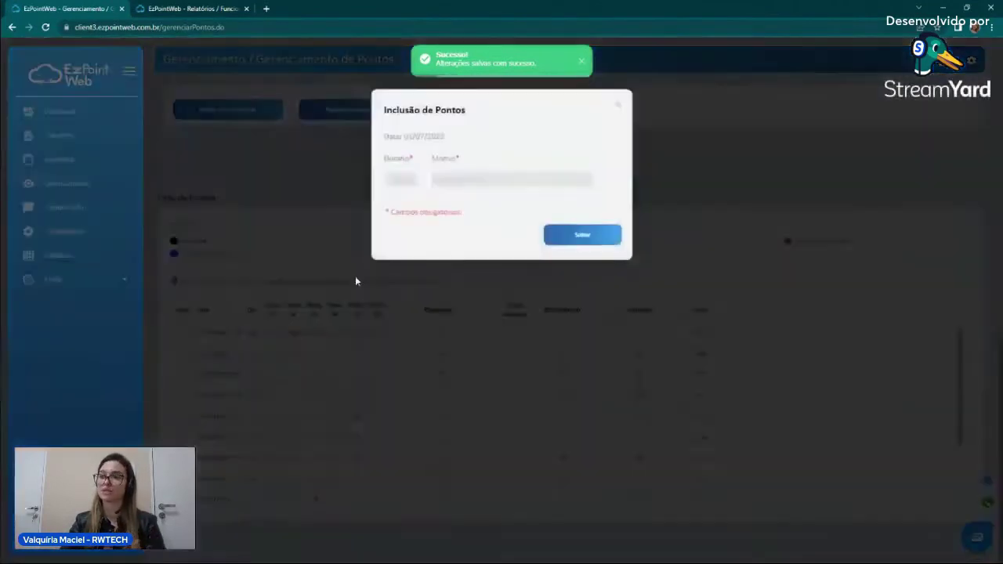
left_click(401, 179)
type("0735")
left_click(467, 179)
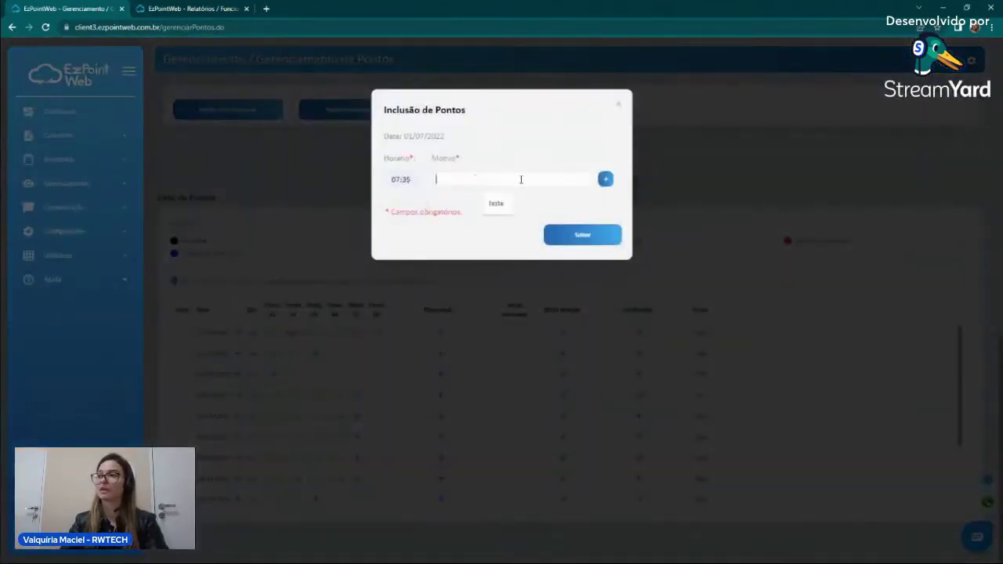
type("vcbvcn")
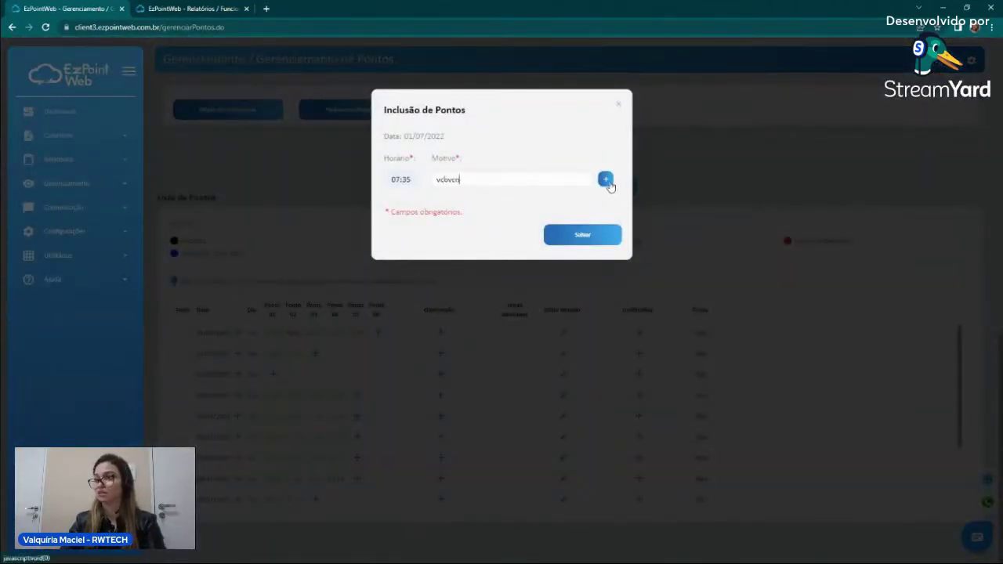
left_click(607, 181)
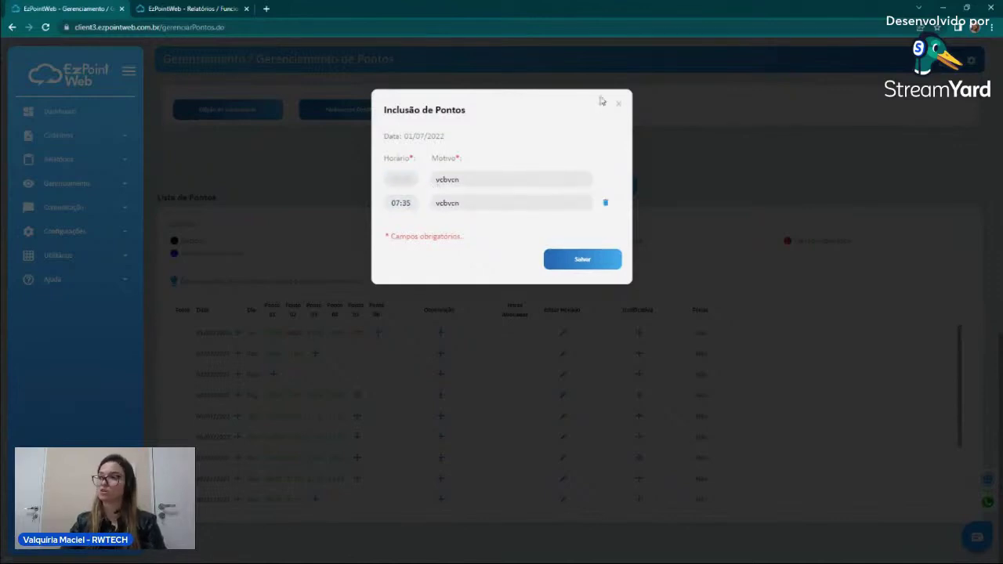
left_click(619, 103)
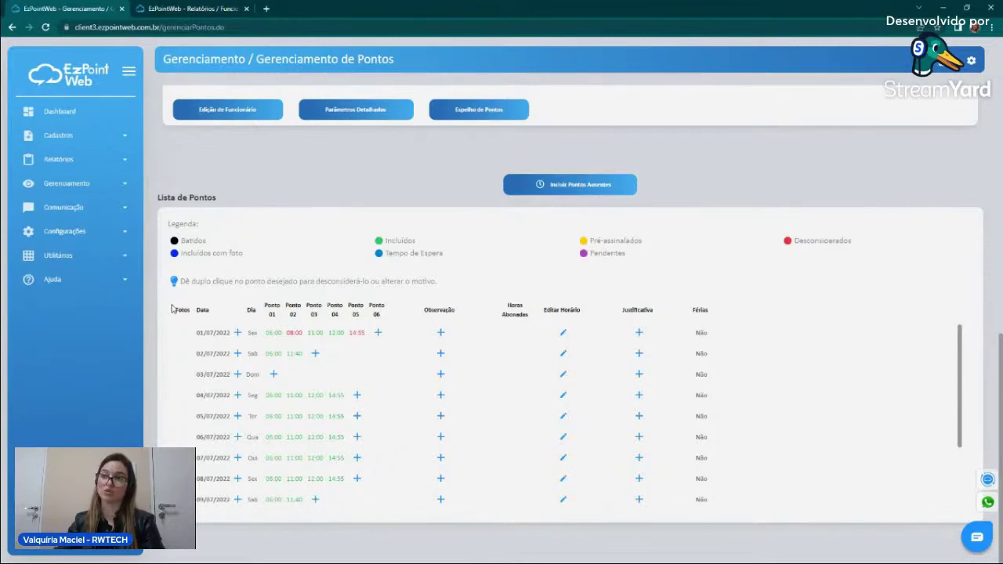
- Expand Selecionar Colunas, and examine the selectable columns alongside the Fotos, Observação, Editar Horário, Justificativa and Férias columns of the punch list
left_click_drag(170, 310, 190, 310)
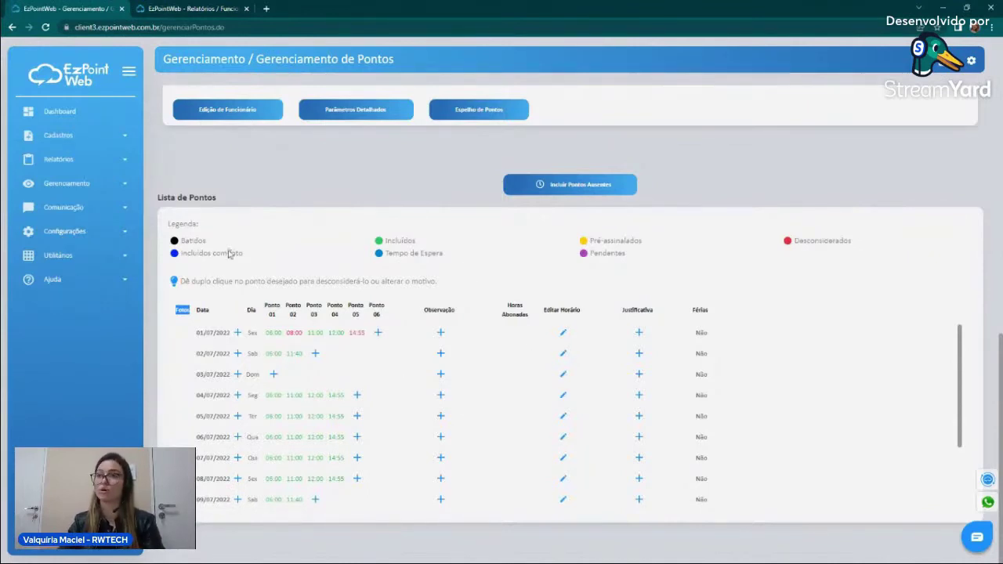
scroll(436, 345, "up", 3)
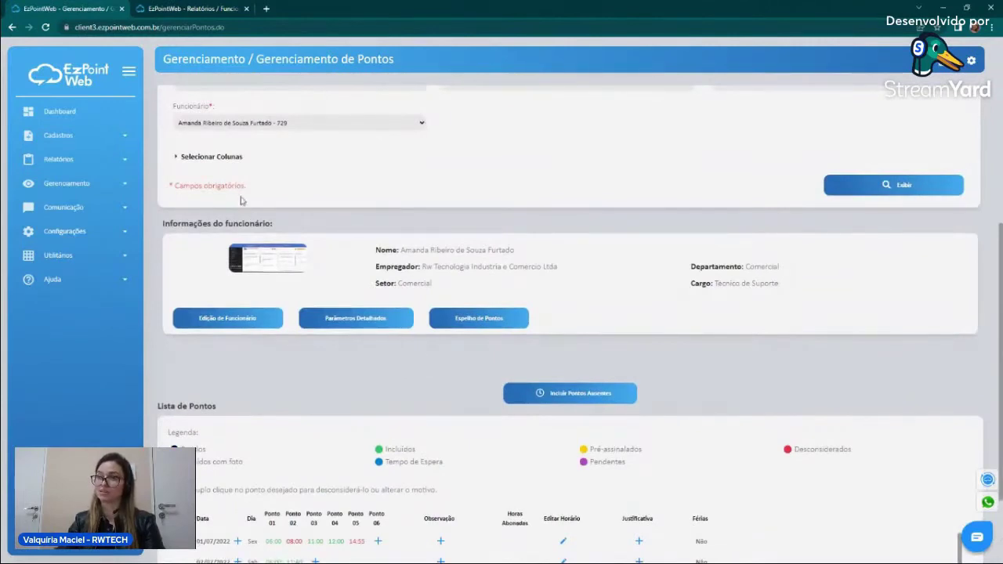
left_click(214, 157)
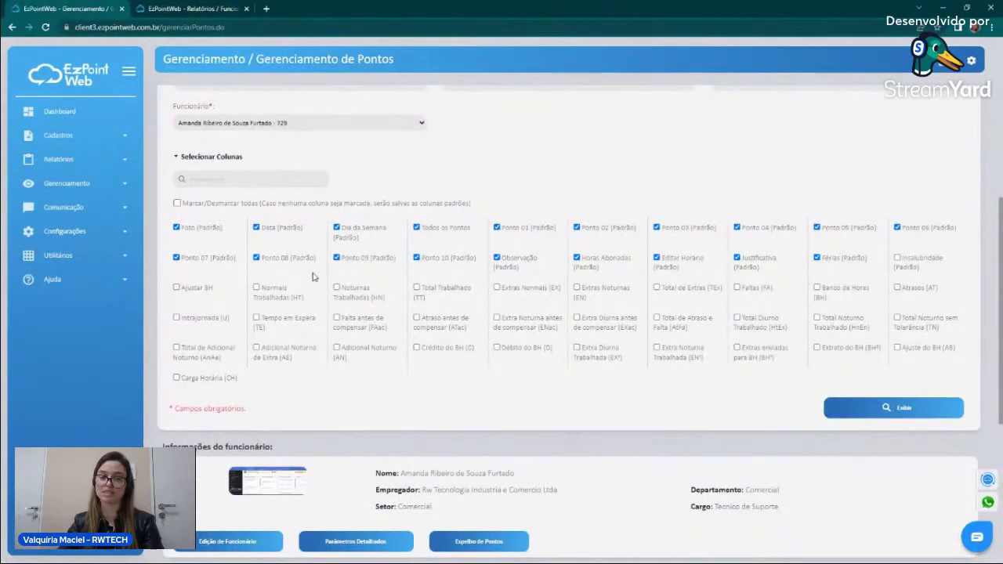
scroll(312, 277, "down", 6)
scroll(329, 268, "up", 5)
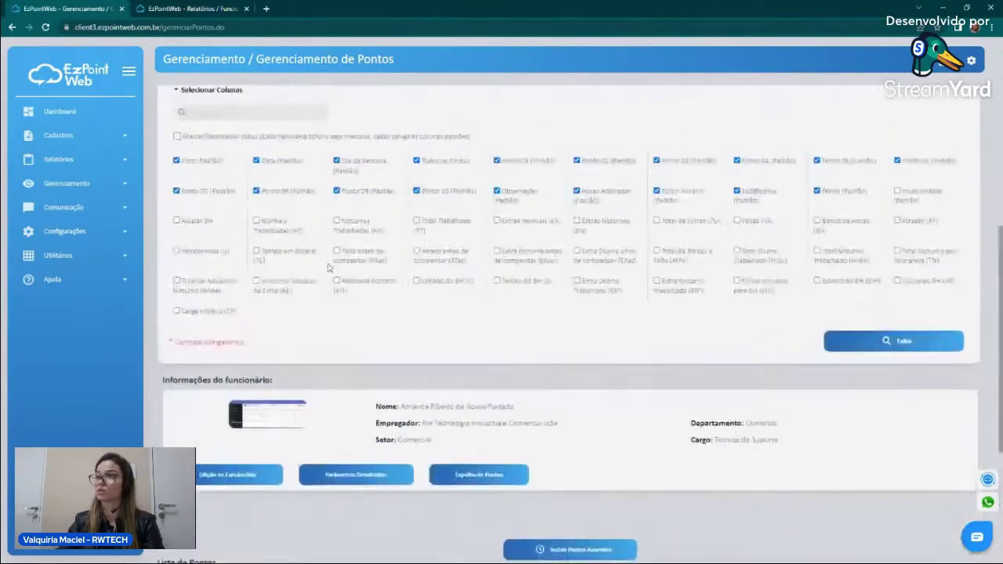
scroll(723, 343, "down", 5)
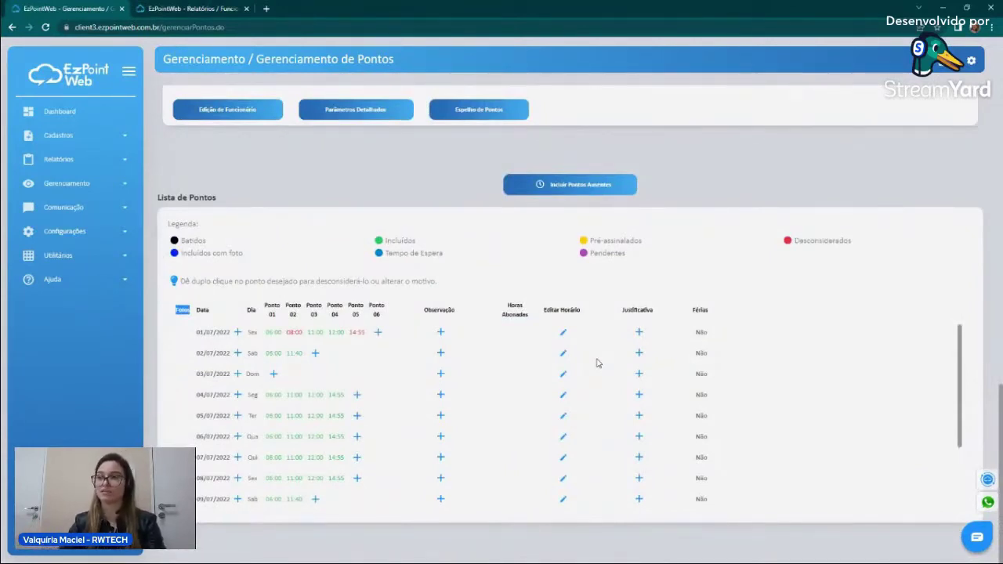
scroll(695, 391, "up", 5)
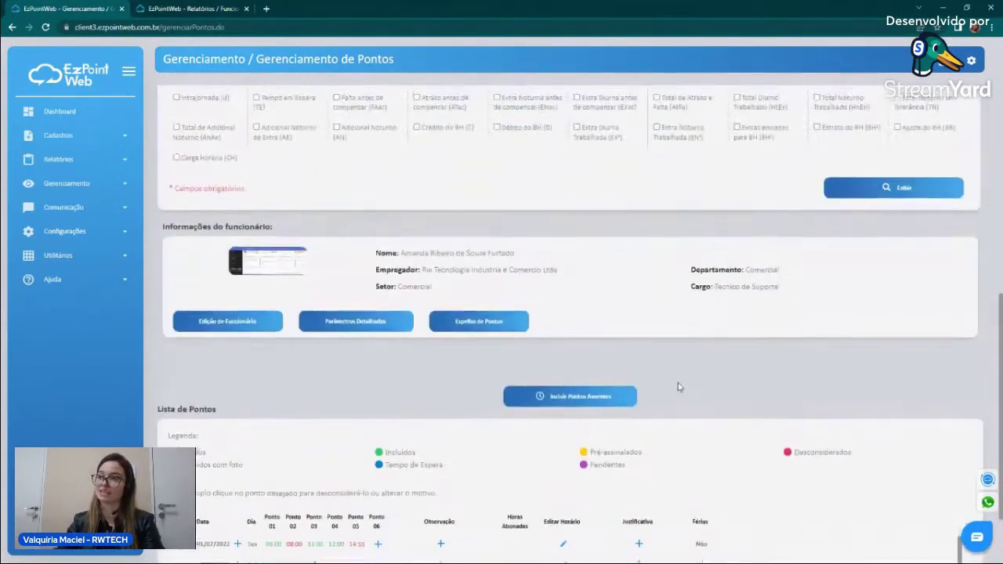
scroll(492, 328, "down", 2)
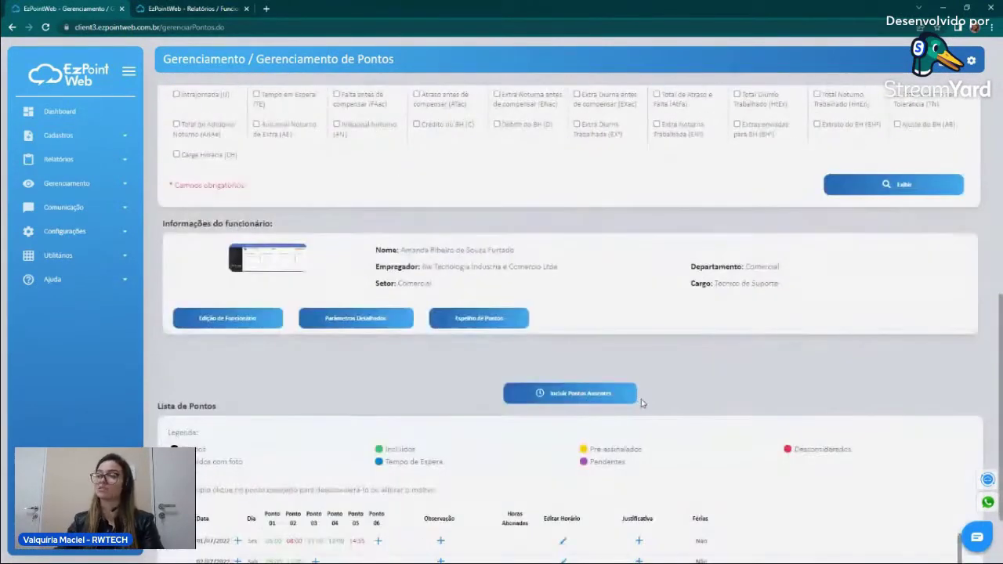
scroll(478, 305, "down", 3)
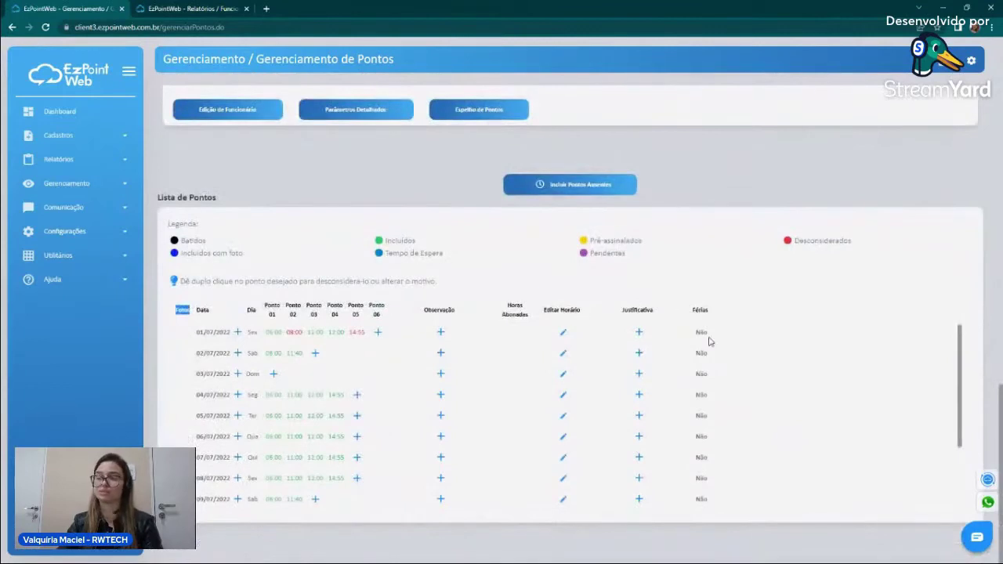
scroll(708, 340, "up", 5)
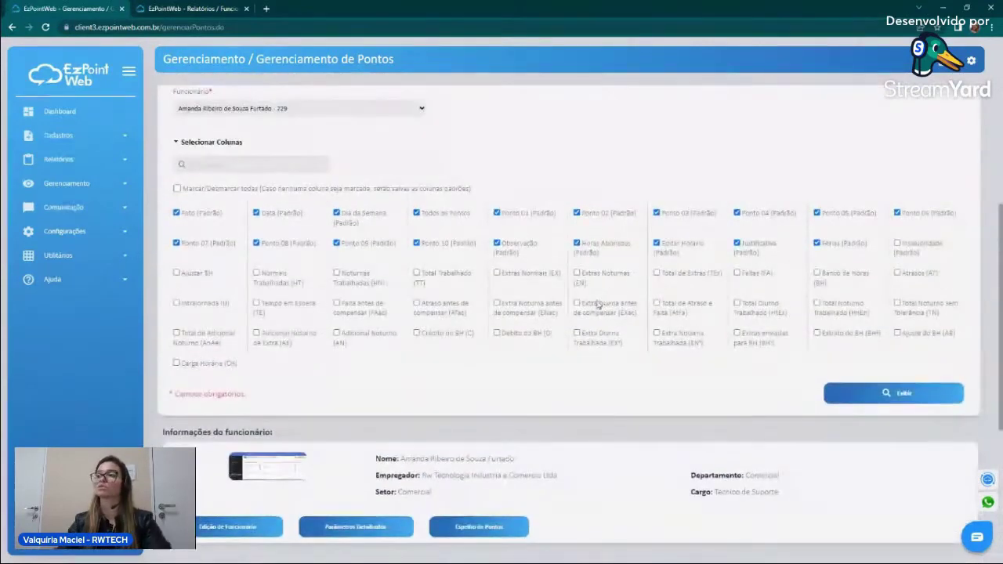
scroll(589, 326, "down", 4)
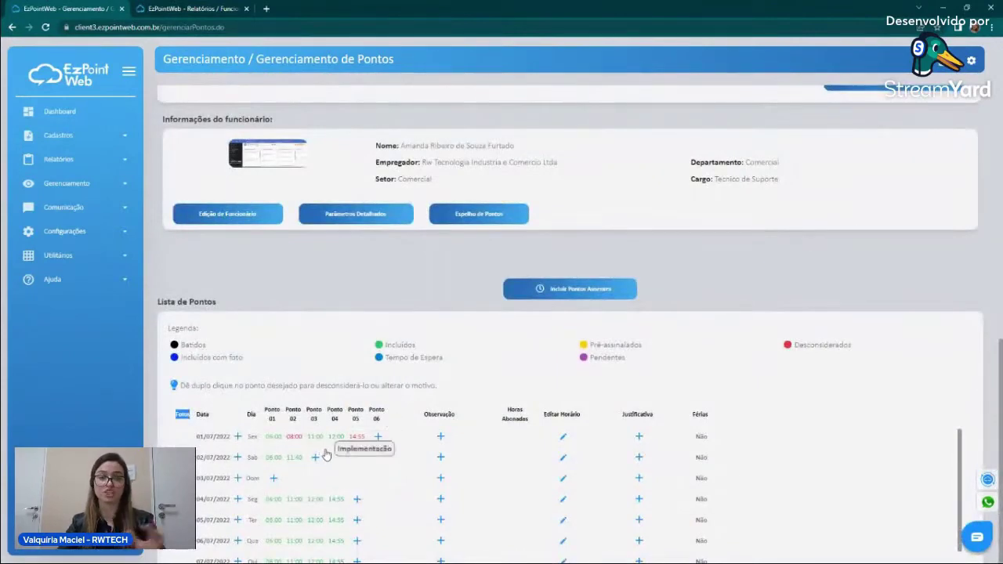
scroll(616, 447, "down", 4)
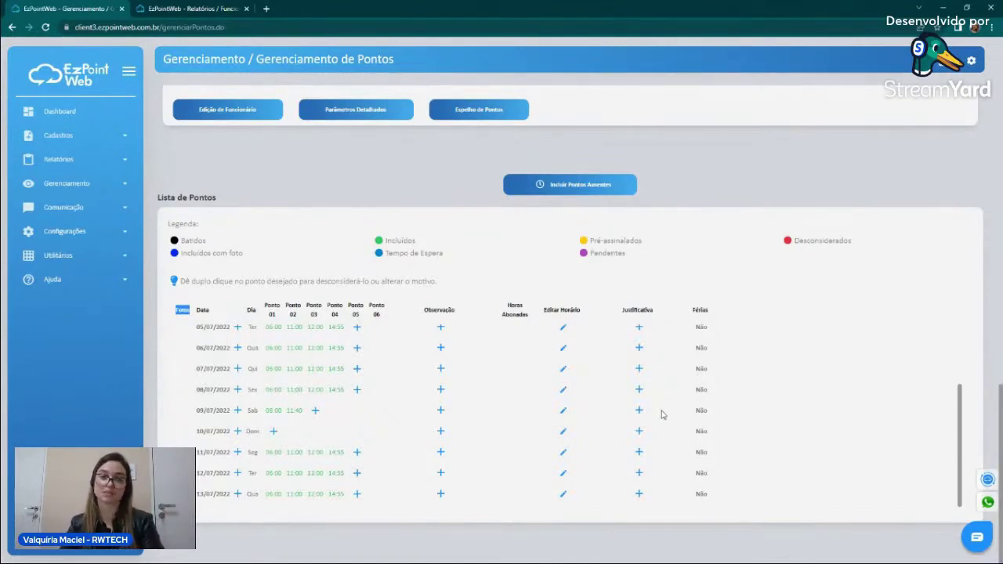
- Open Gerenciamento de Exceções, select the Horas Extras (HE) exception type, and examine its overtime tolerance options and the employee filters
left_click(91, 195)
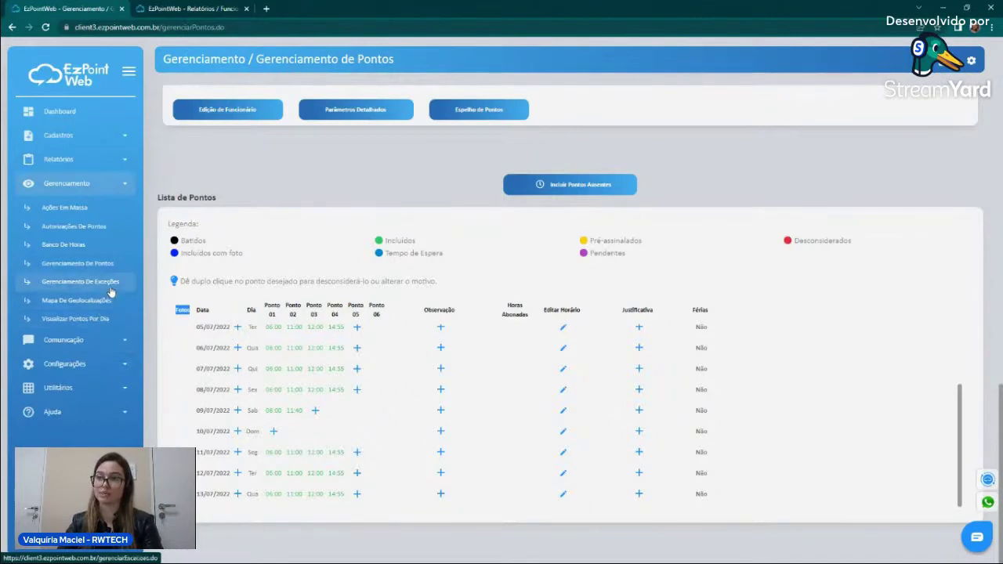
left_click(110, 290)
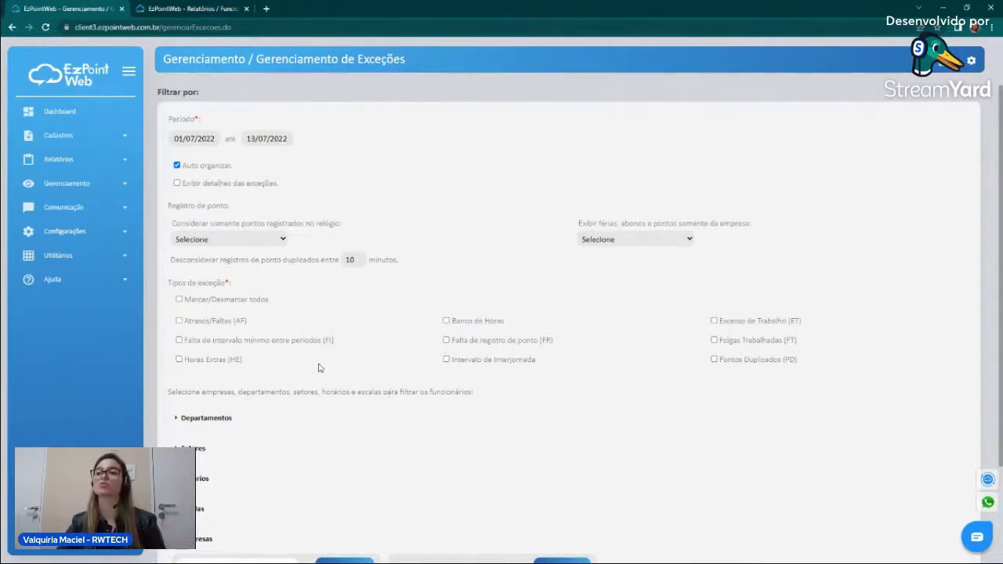
left_click(181, 360)
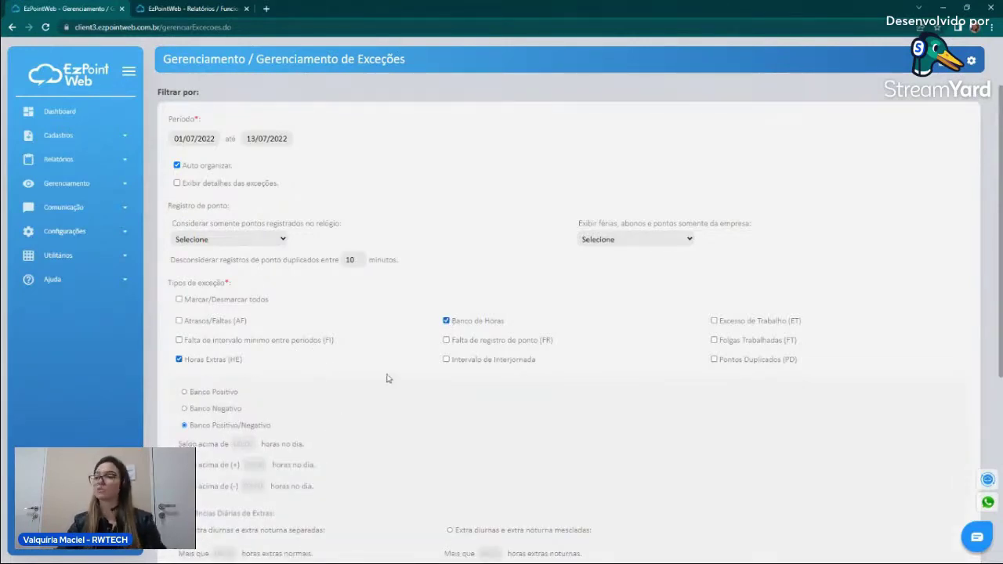
left_click(450, 323)
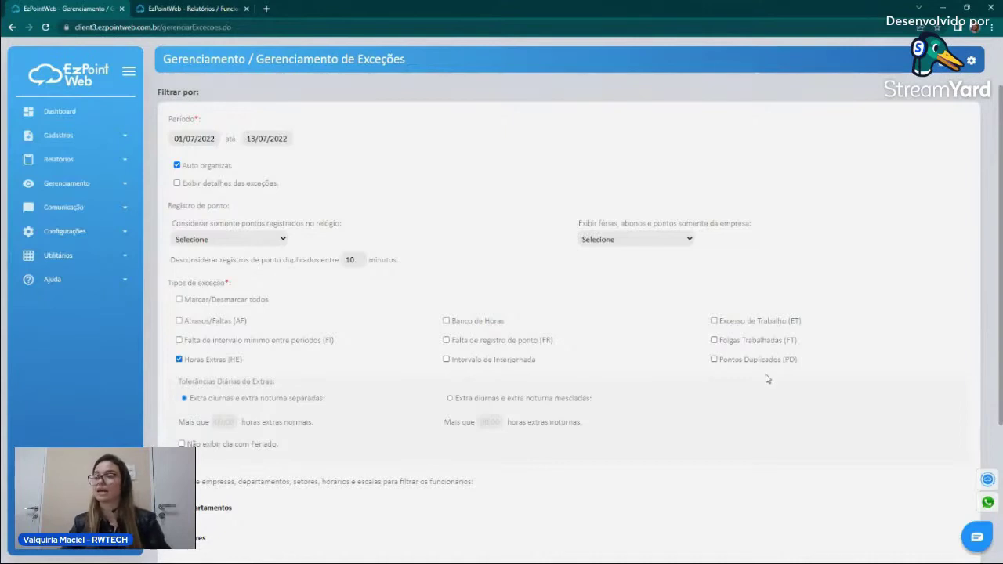
scroll(744, 376, "down", 4)
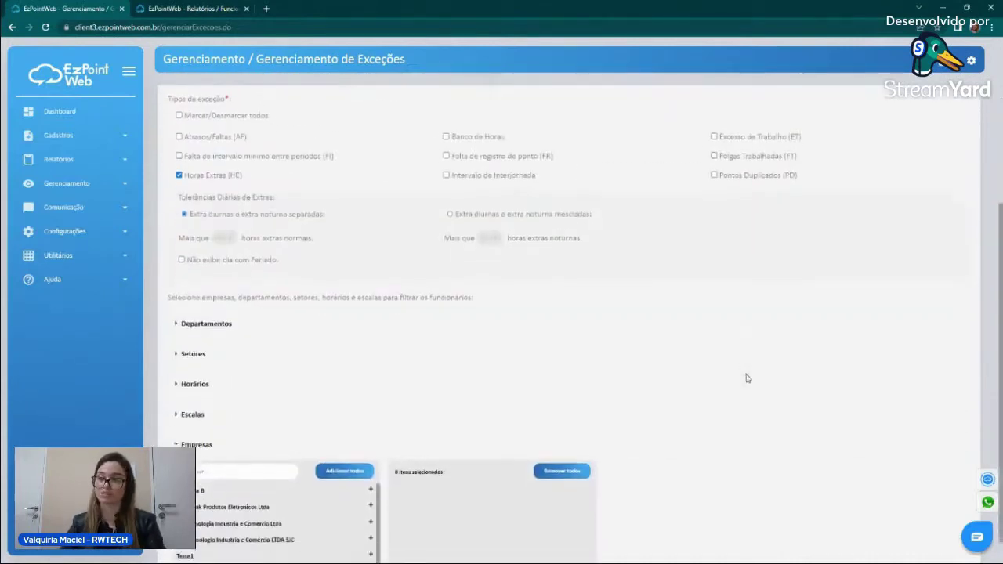
scroll(738, 374, "up", 1)
scroll(739, 374, "up", 2)
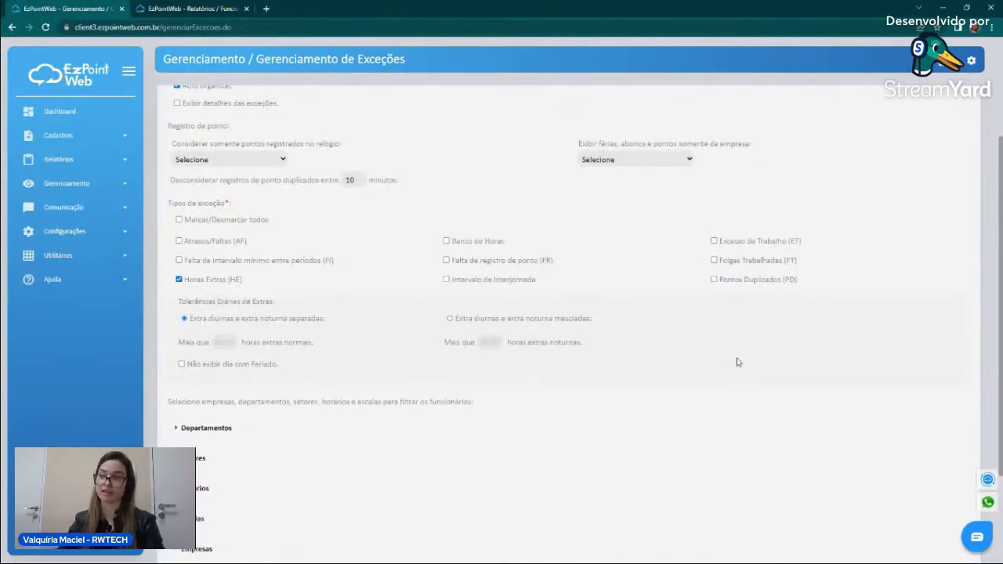
- Open Mapa de Geolocalizações and set the start date of the period to 01/03/2022
left_click(79, 184)
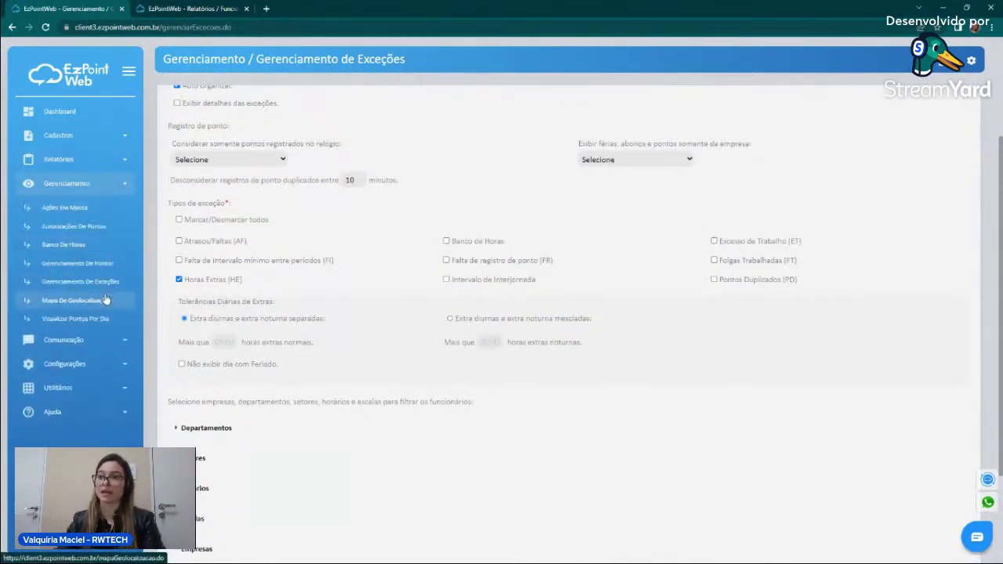
left_click(98, 304)
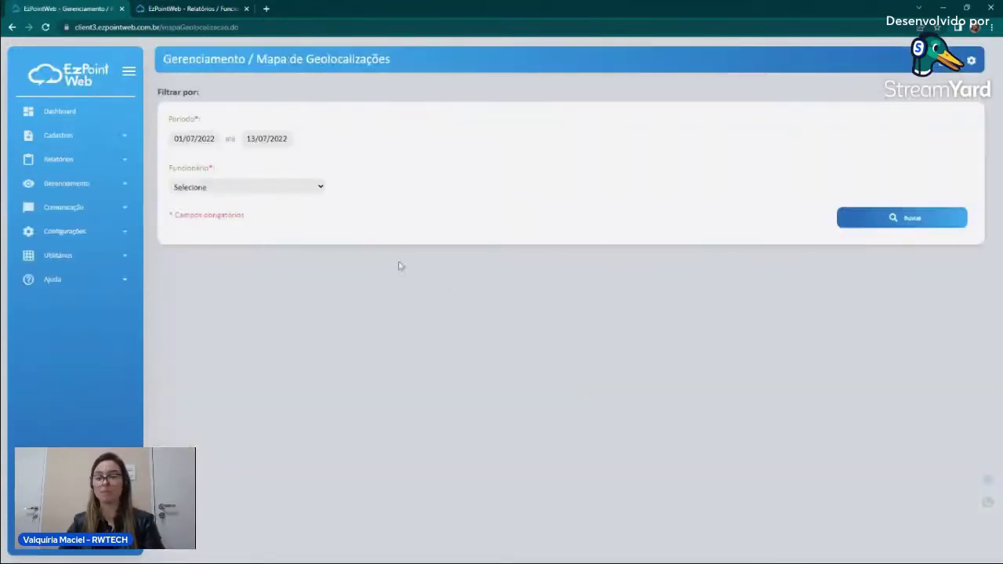
left_click(188, 141)
left_click(177, 156)
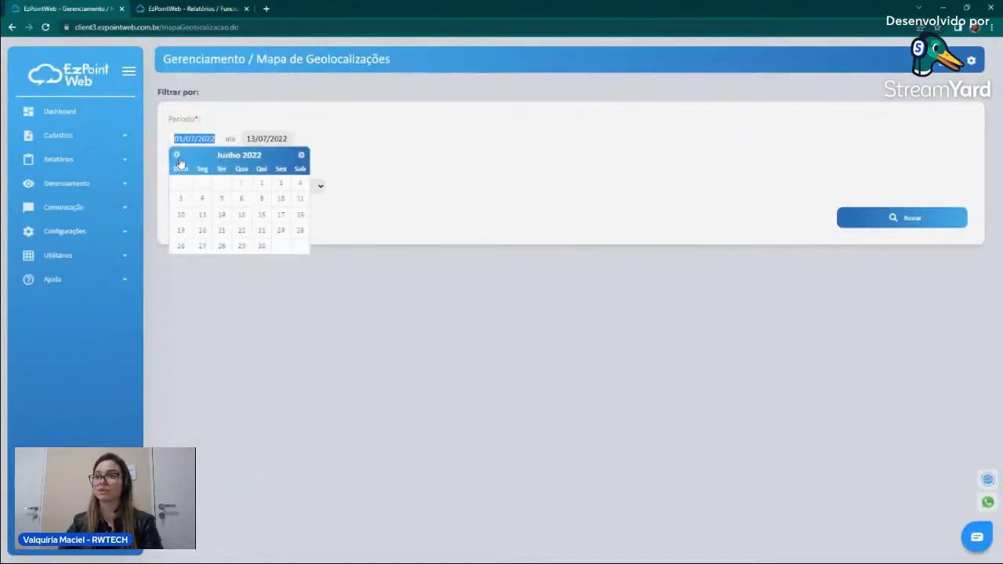
left_click(178, 156)
left_click(178, 156)
left_click(178, 156)
left_click(226, 185)
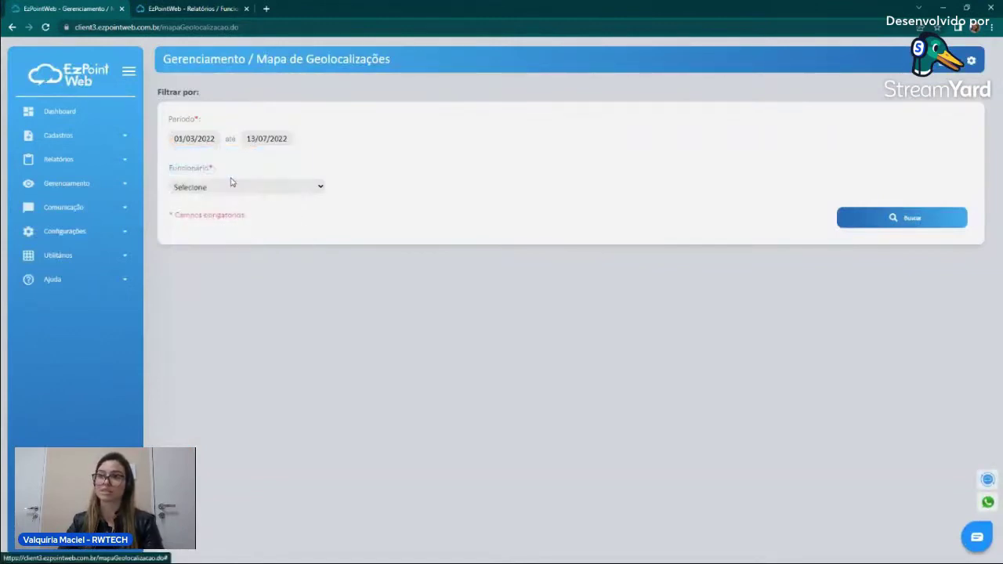
- Search the geolocated punches of an employee and locate the 29/06/2022 09:28 punch on the map
left_click(232, 185)
left_click(221, 260)
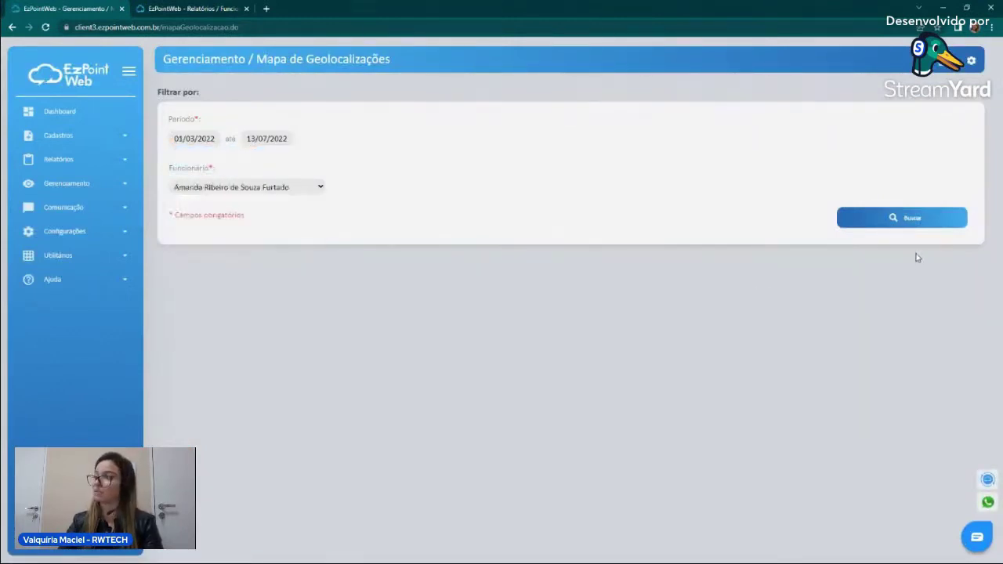
left_click(911, 226)
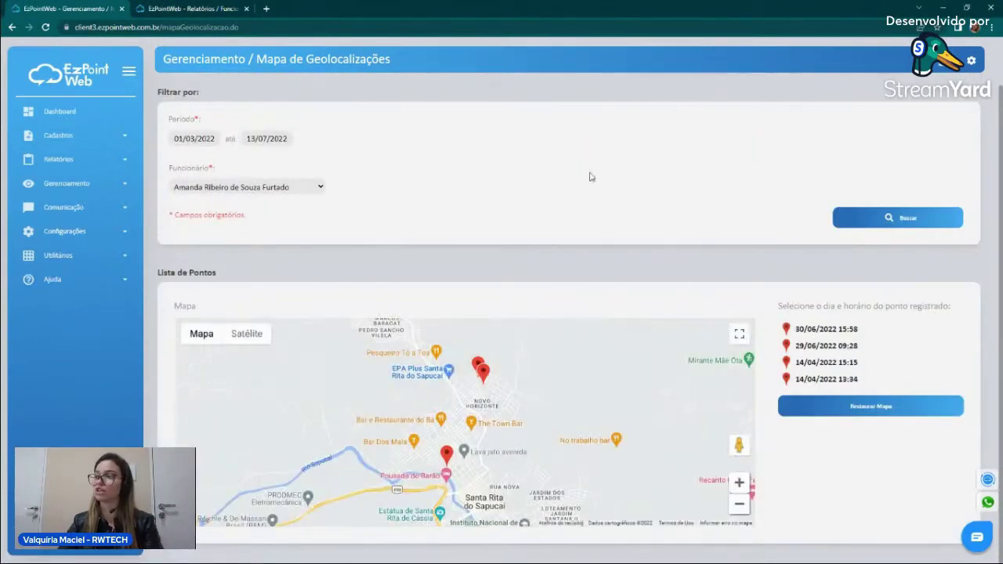
scroll(592, 177, "down", 1)
scroll(597, 364, "down", 2)
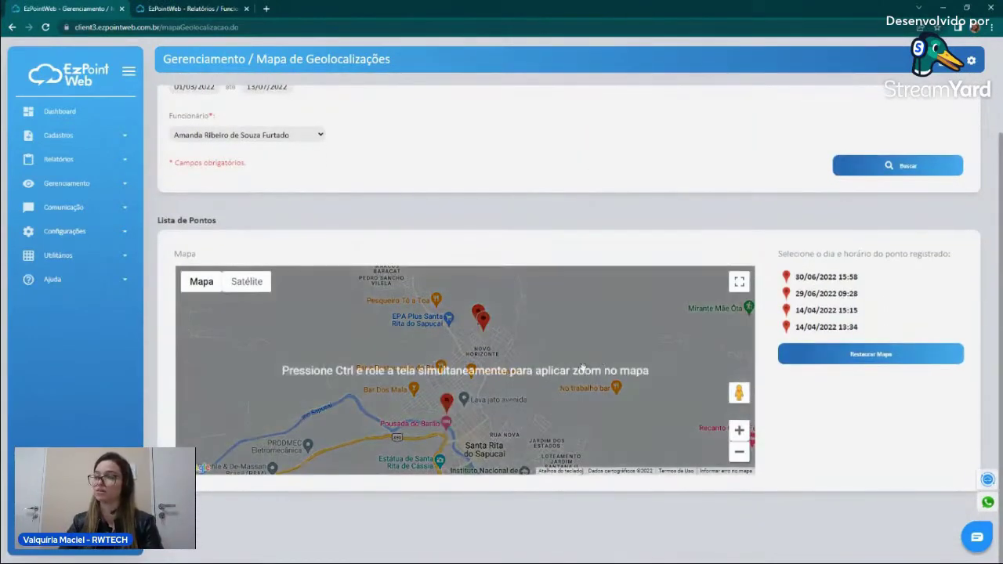
scroll(395, 307, "down", 1, "ctrl")
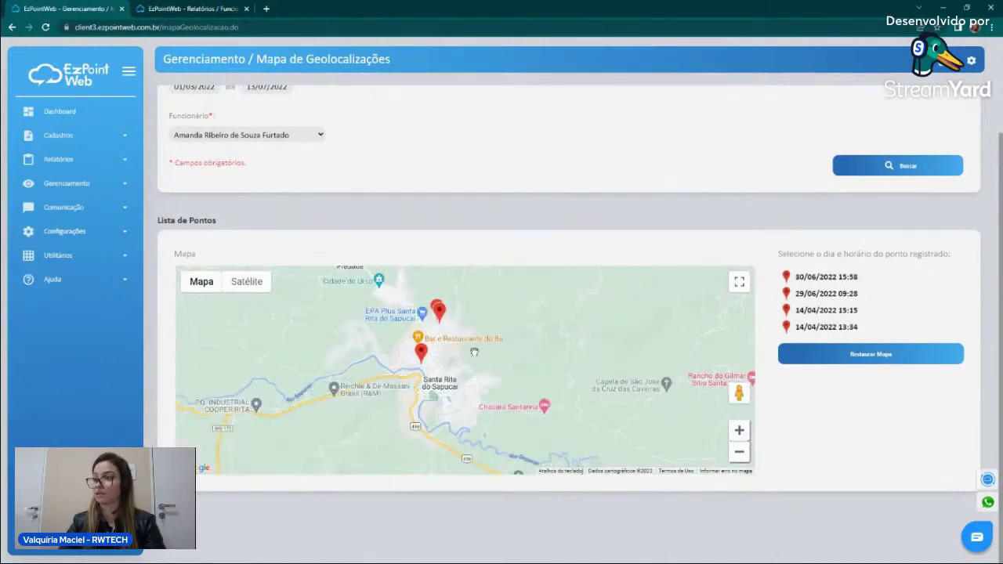
left_click(851, 298)
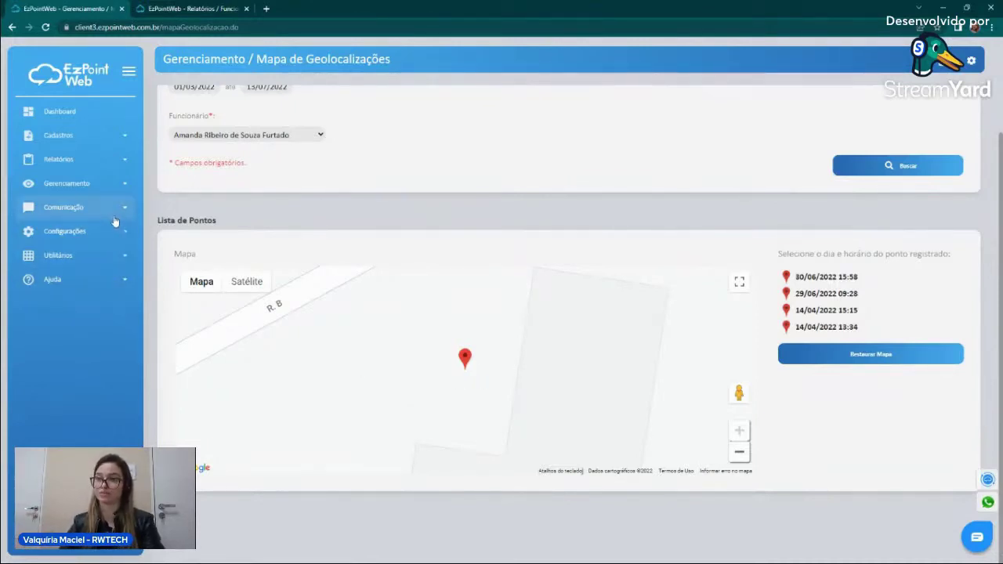
- Open Visualizar Pontos por Dia and search for the employee punches of 13/07/2022
left_click(116, 186)
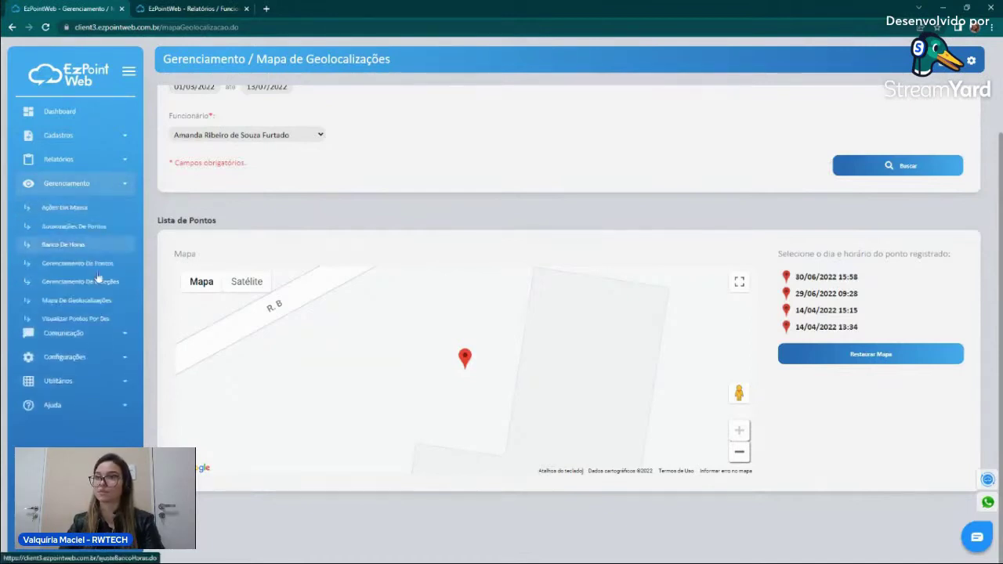
left_click(82, 322)
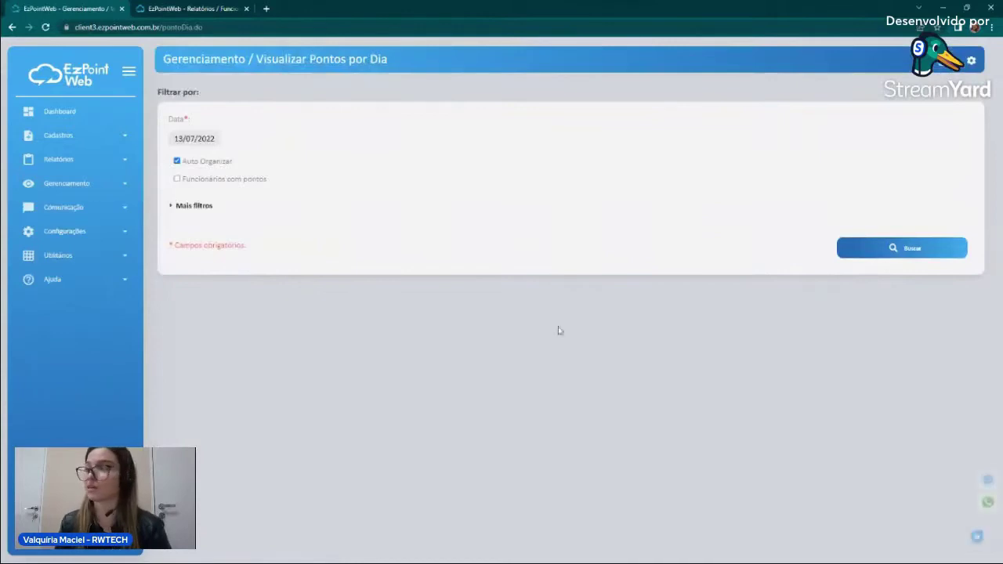
left_click(857, 248)
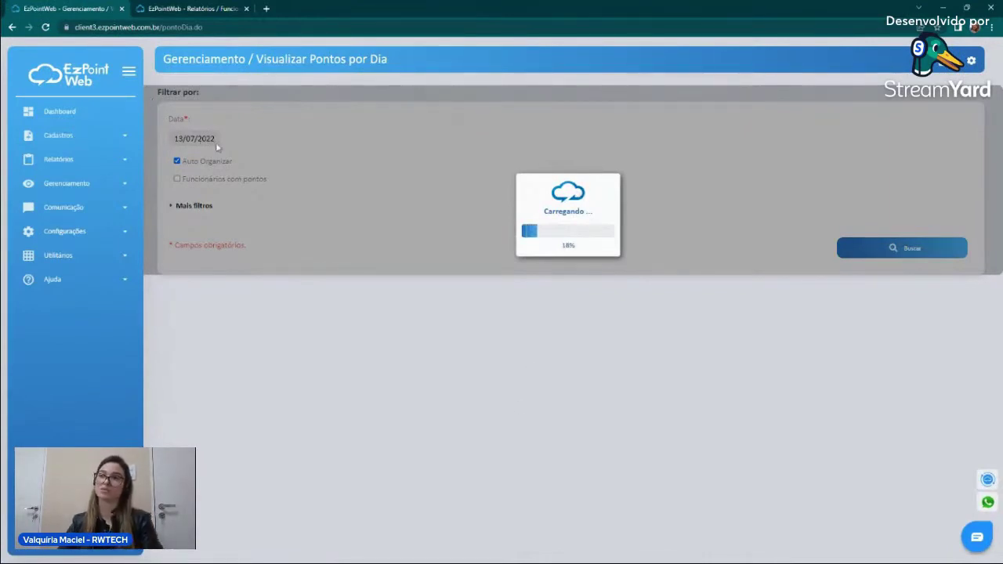
- Open the Ajustar Hora / Enviar/Ler Dados page of Comunicação and review its task options and filters
left_click(89, 185)
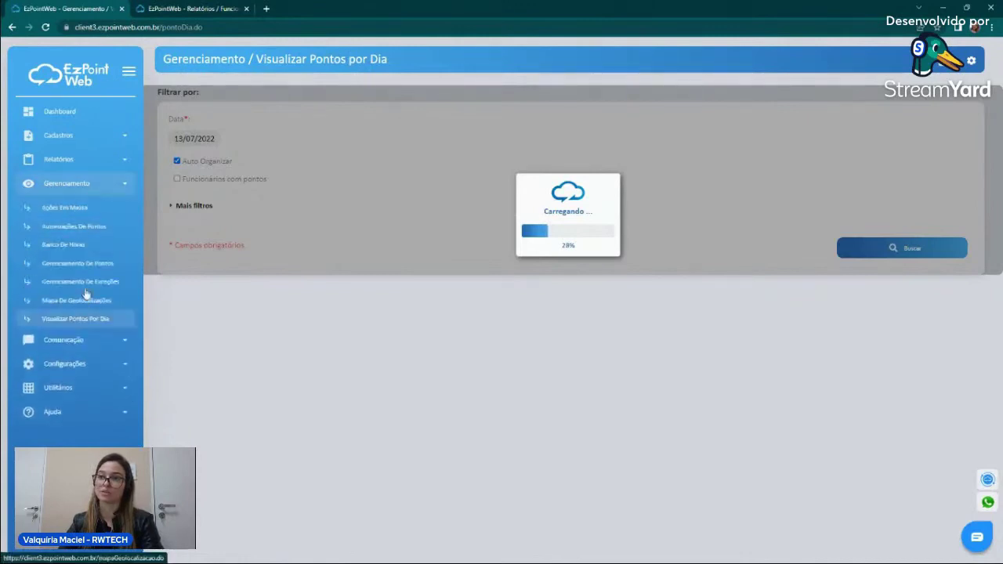
left_click(80, 342)
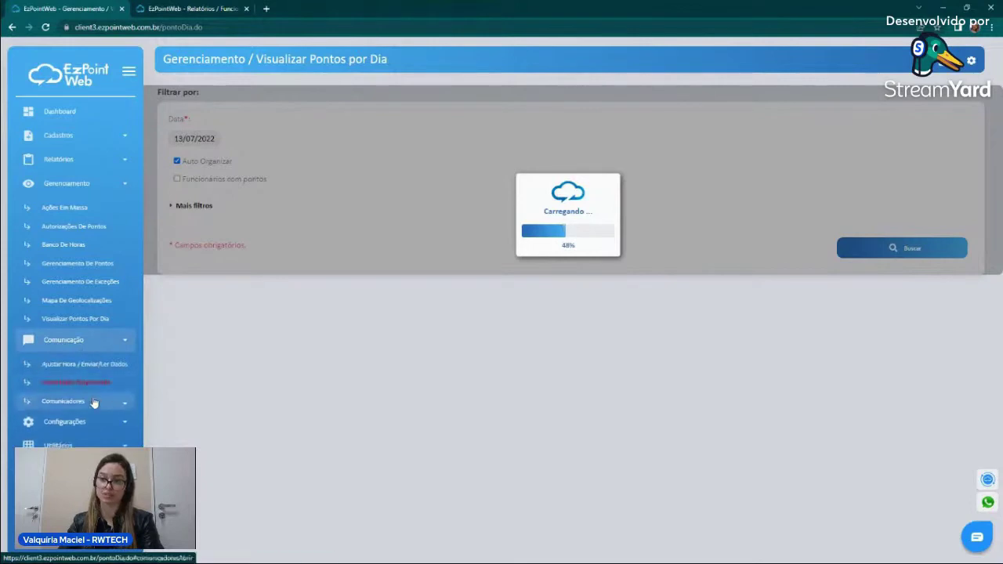
left_click(79, 364)
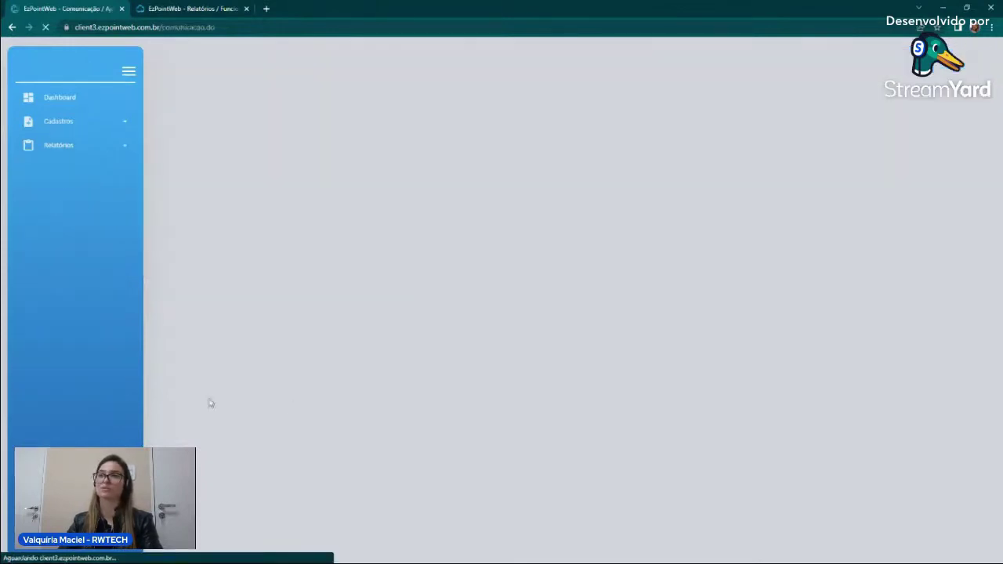
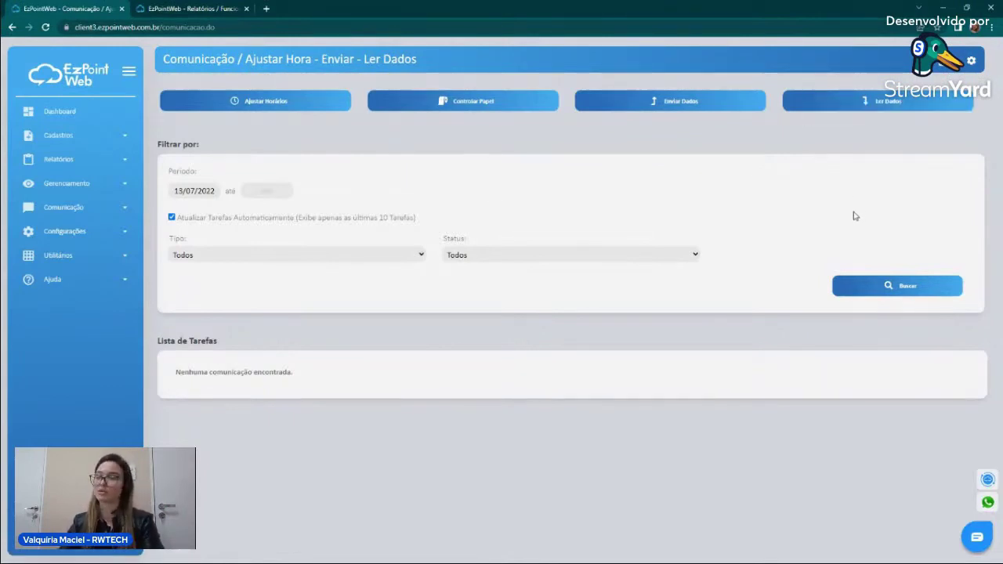
- Open the Espelho de Pontos settings, and examine the report columns, footer fields, observations and the employee and employer signature texts
left_click(59, 234)
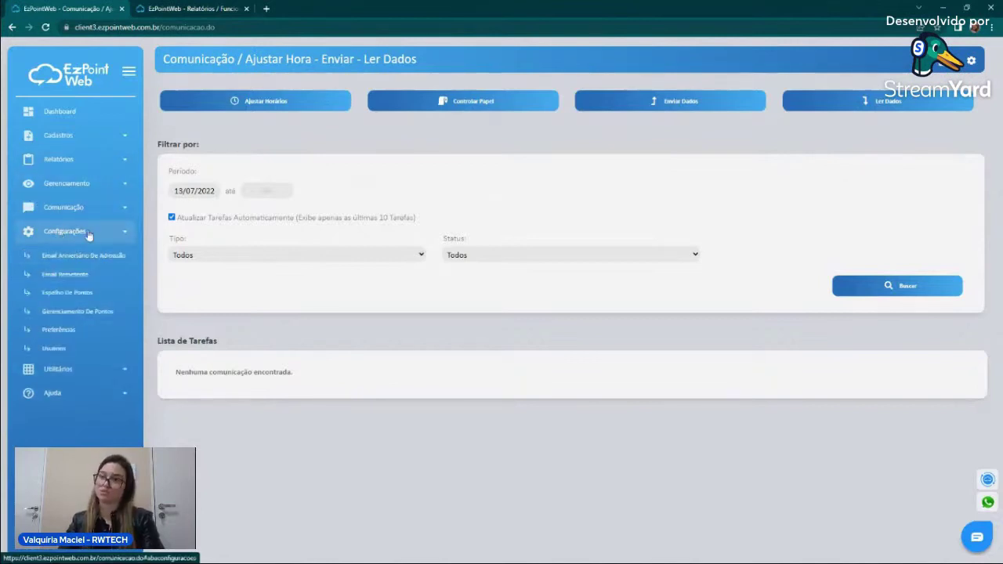
left_click(86, 297)
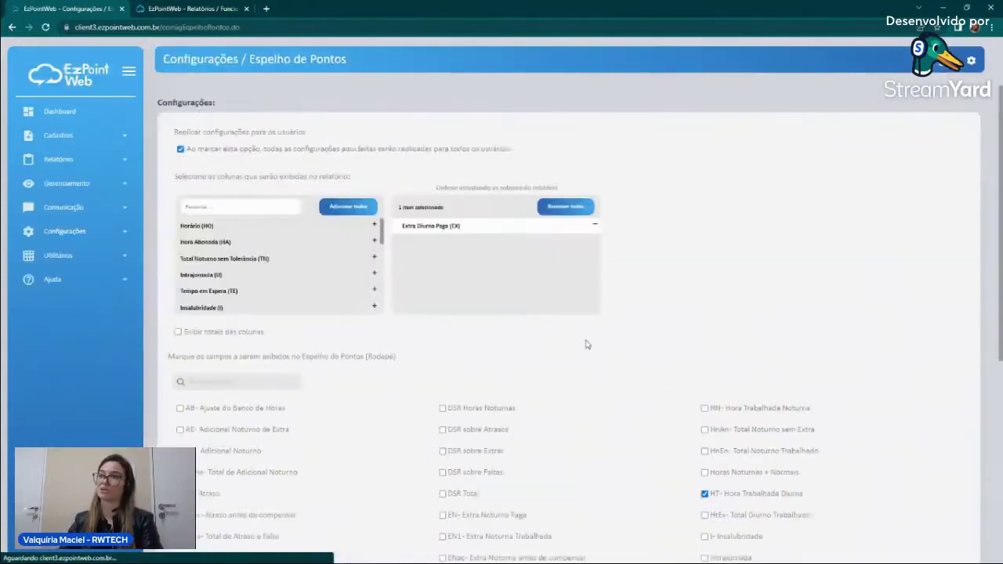
scroll(482, 365, "down", 1)
scroll(484, 340, "up", 1)
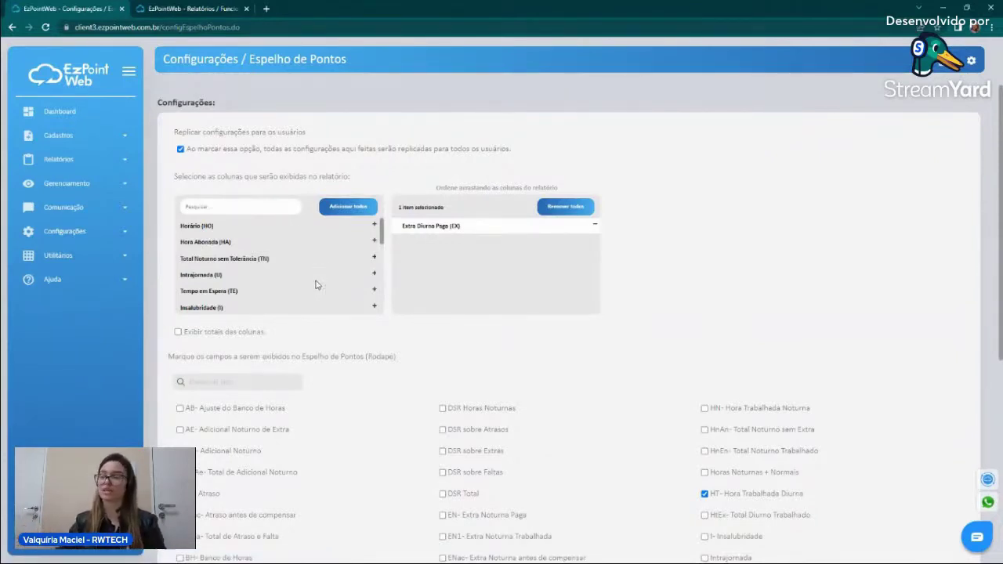
scroll(318, 269, "down", 5)
scroll(635, 353, "down", 2)
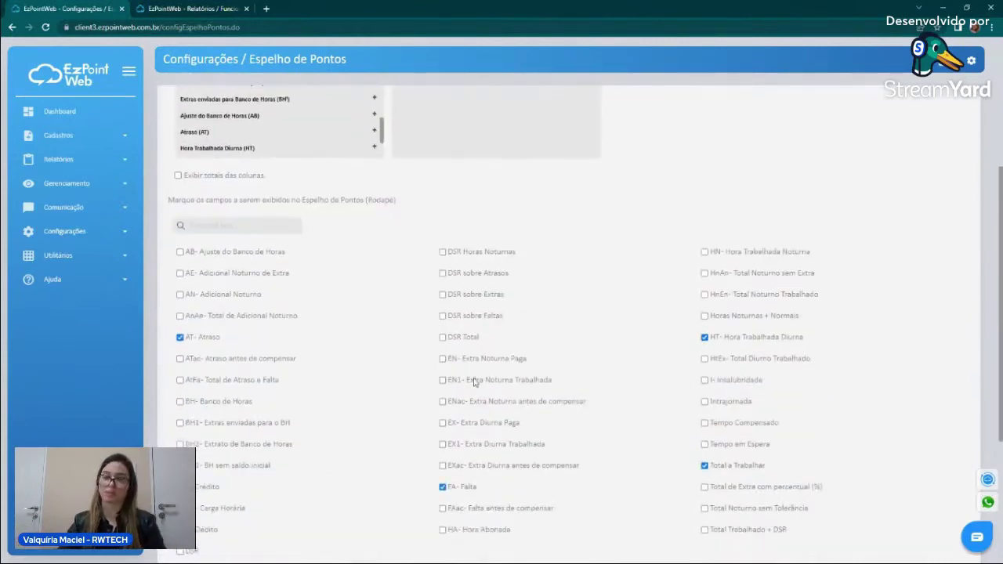
scroll(481, 370, "down", 4)
left_click(224, 346)
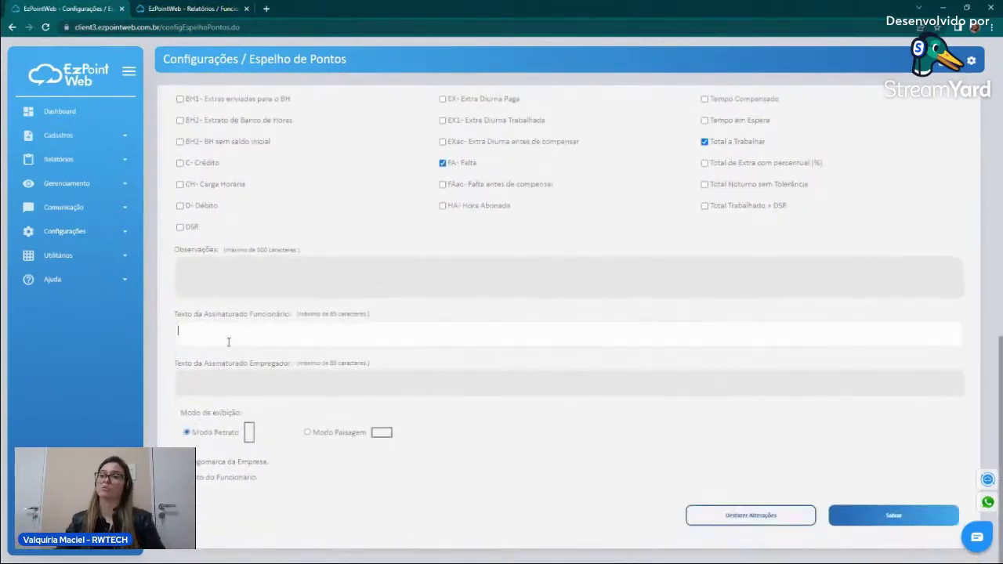
left_click(230, 377)
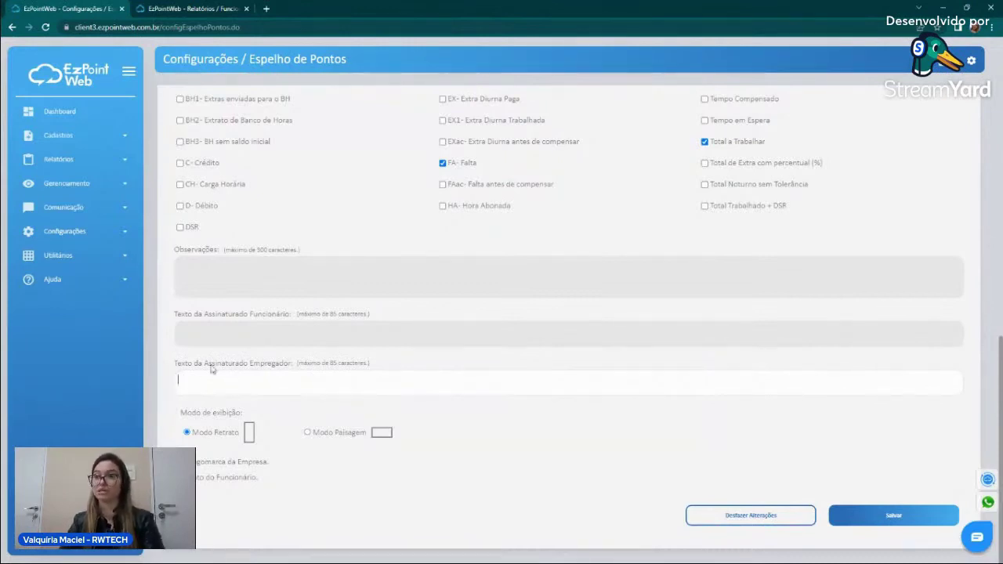
- Open Preferências in Configurações and review the Banco de Horas, Cadastros and Gerenciamento de Pontos settings
left_click(94, 231)
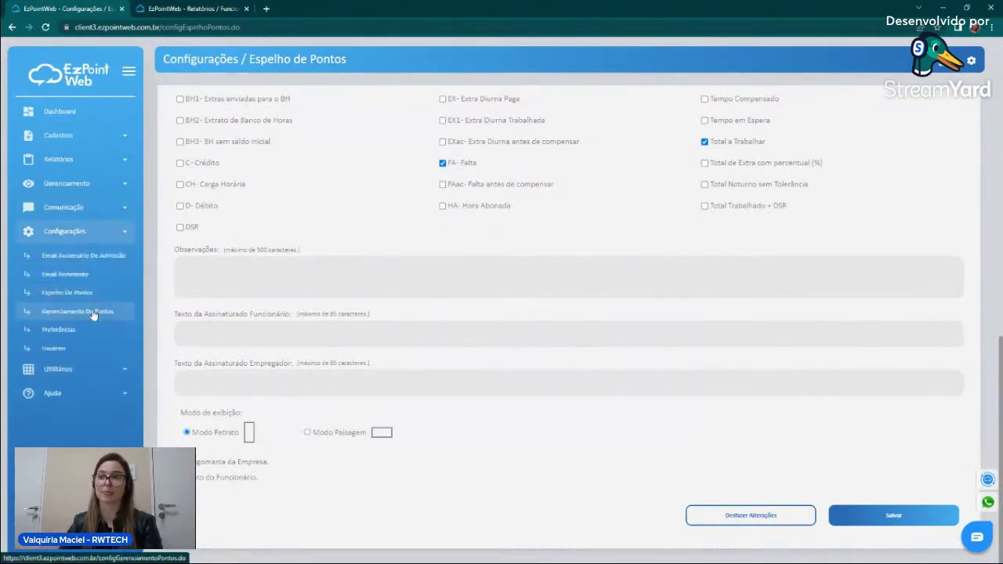
left_click(89, 337)
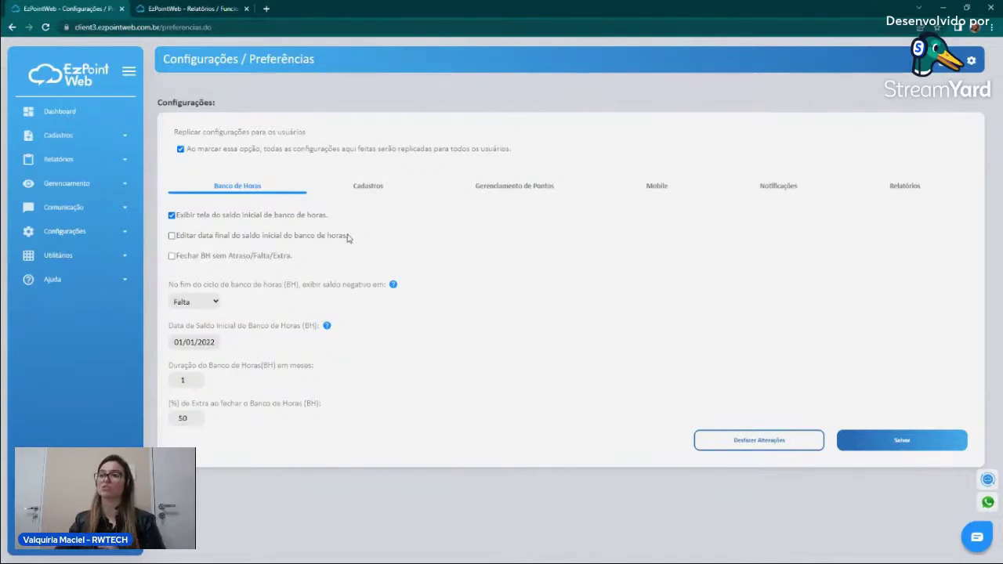
left_click(389, 190)
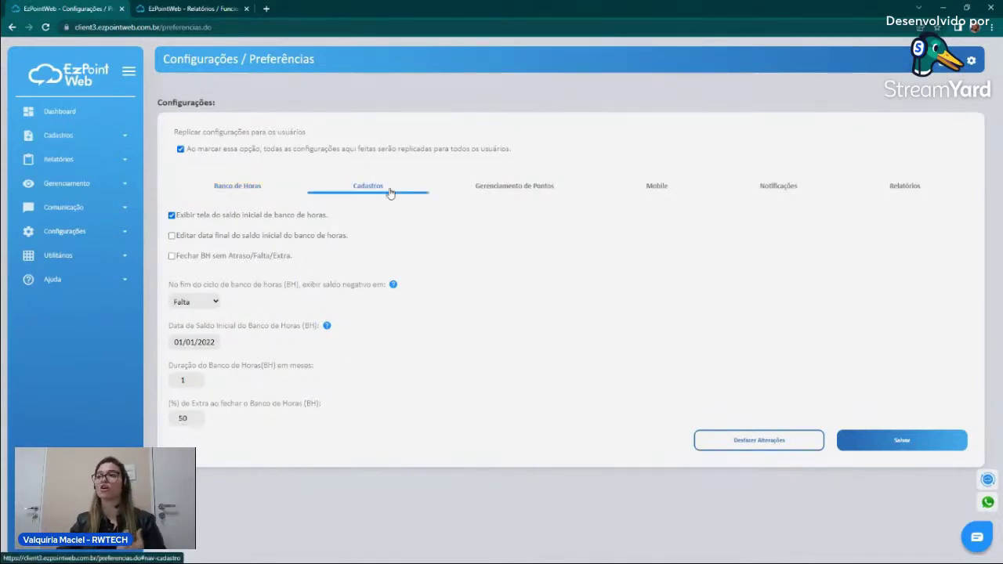
left_click(515, 185)
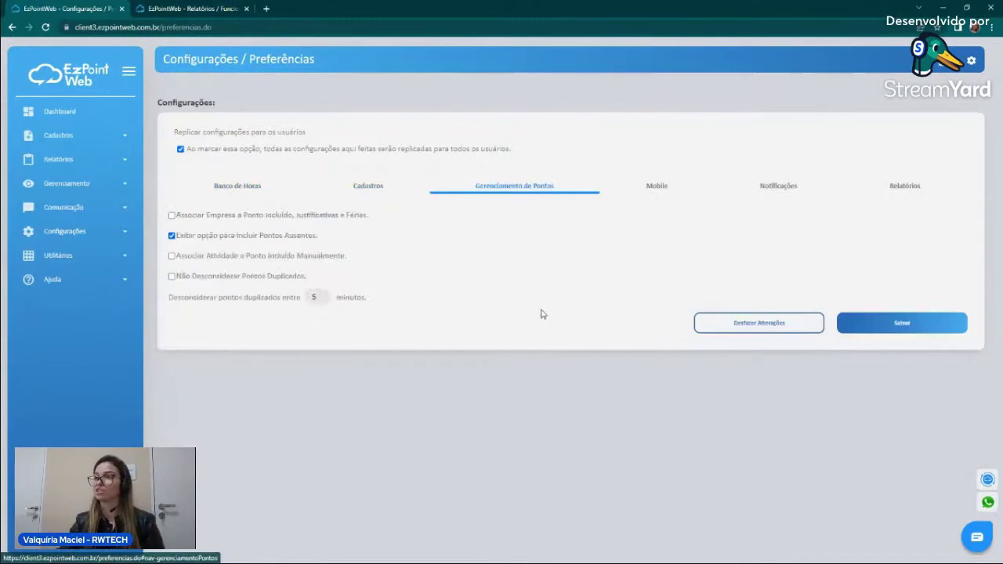
- In the Mobile preferences, review the GPS blocking option and enable "Bloquear registro de ponto sem foto pelo aplicativo"
left_click(663, 187)
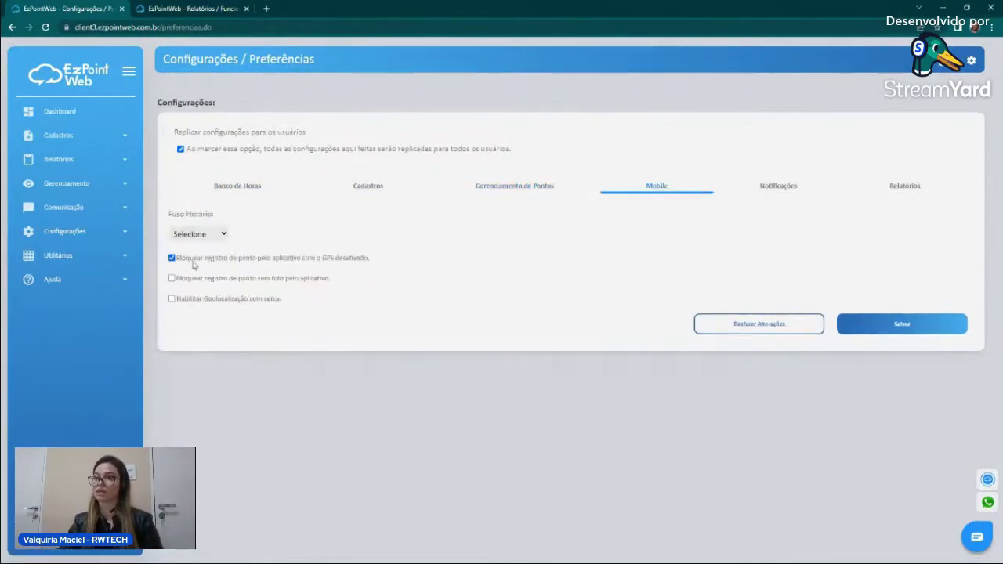
left_click_drag(203, 264, 370, 262)
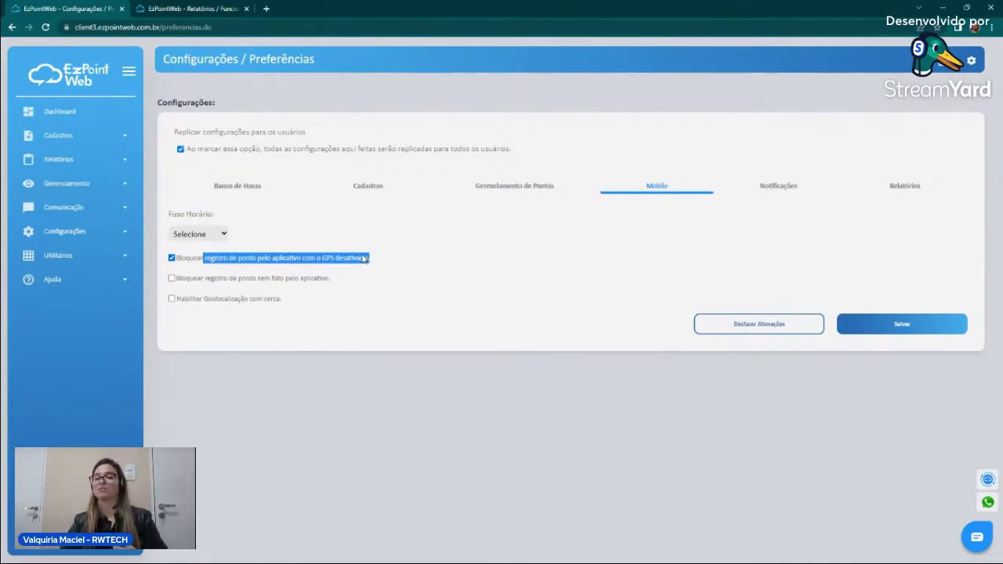
left_click(307, 277)
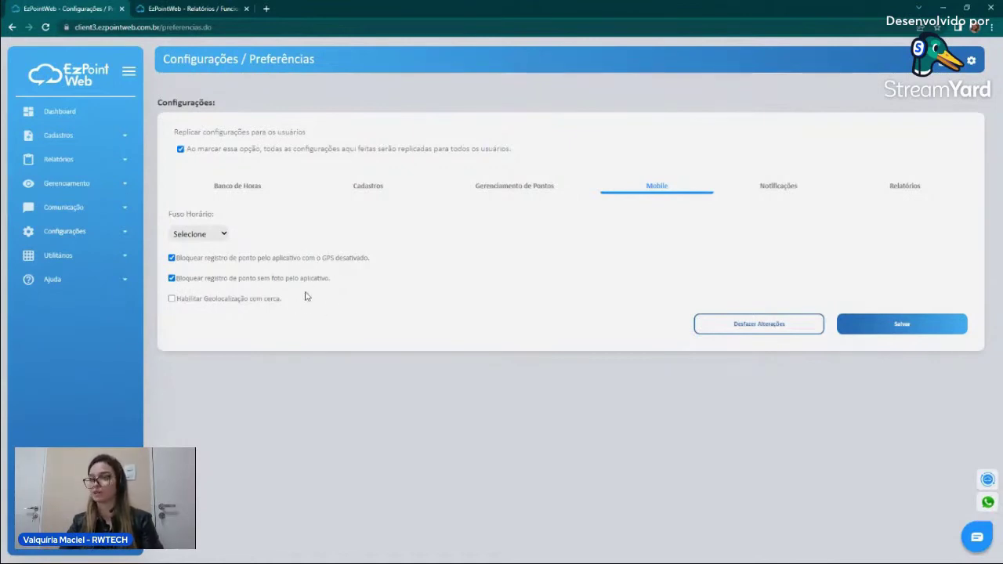
- Review the Notificações and Relatórios settings in Preferências
left_click(770, 188)
left_click(905, 192)
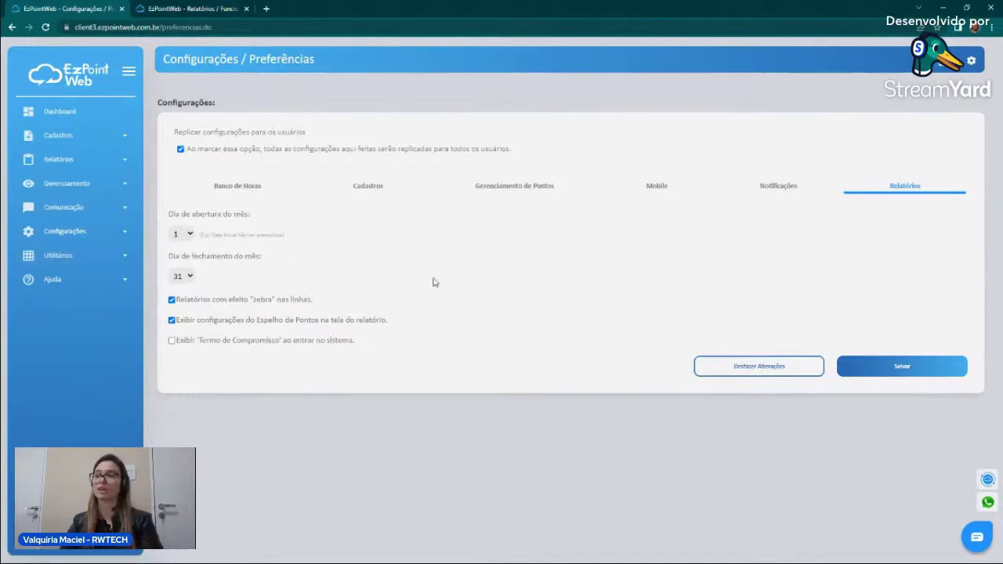
- Open Usuários in Configurações and review the new-user form's account fields and its Permissões, Empresas and Funcionários options, closing it without saving
left_click(71, 235)
left_click(54, 356)
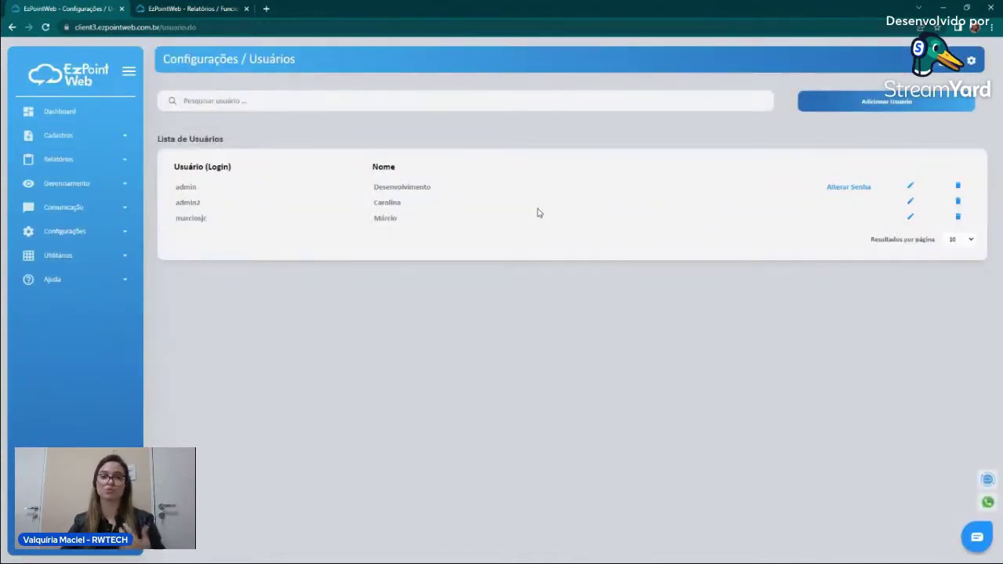
left_click(858, 104)
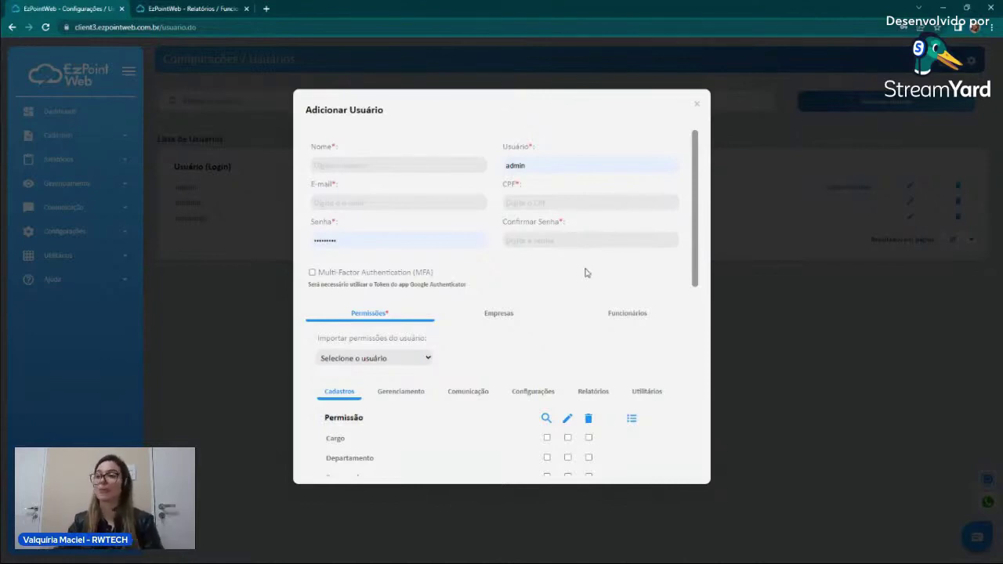
scroll(585, 271, "down", 1)
left_click(495, 262)
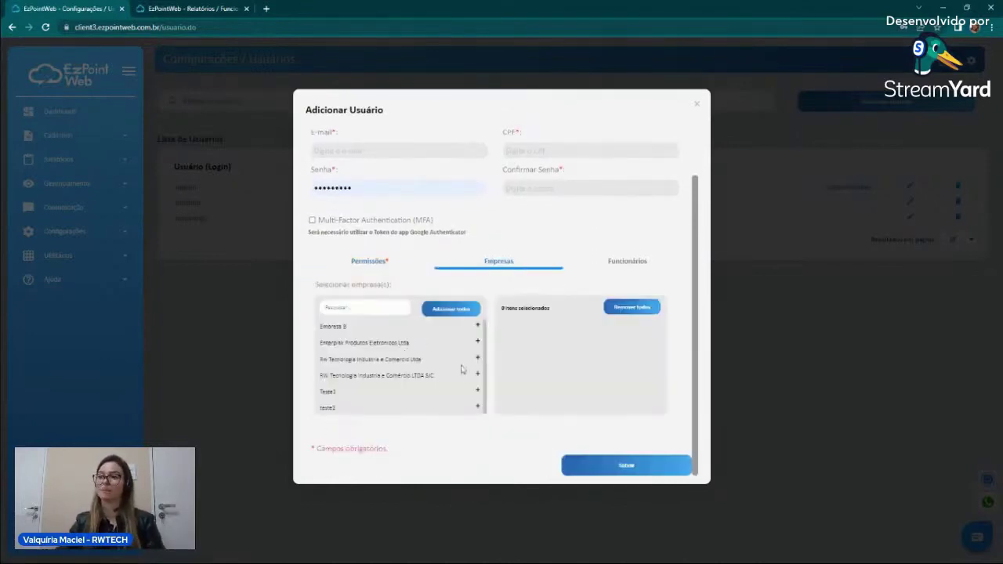
left_click(620, 264)
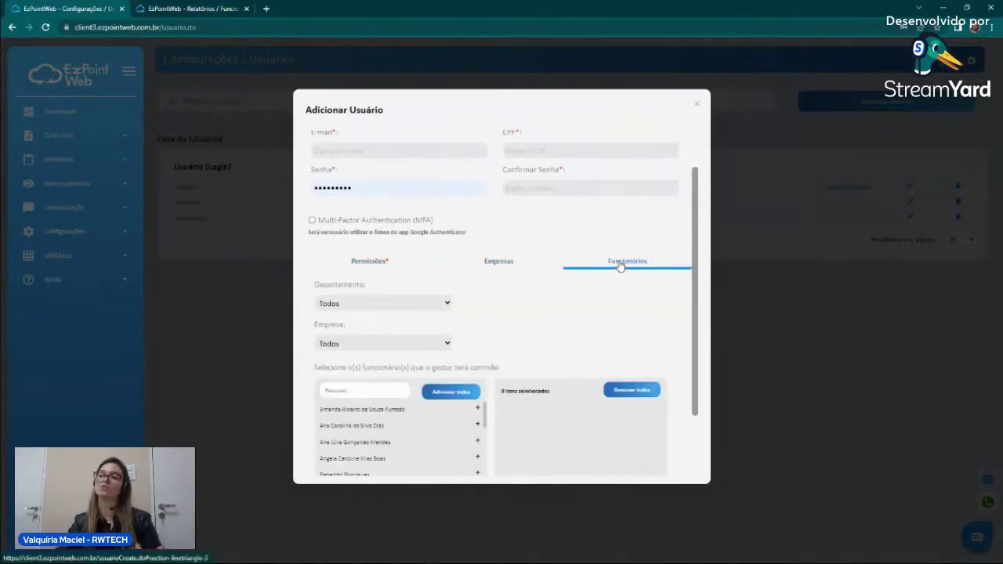
scroll(614, 302, "down", 1)
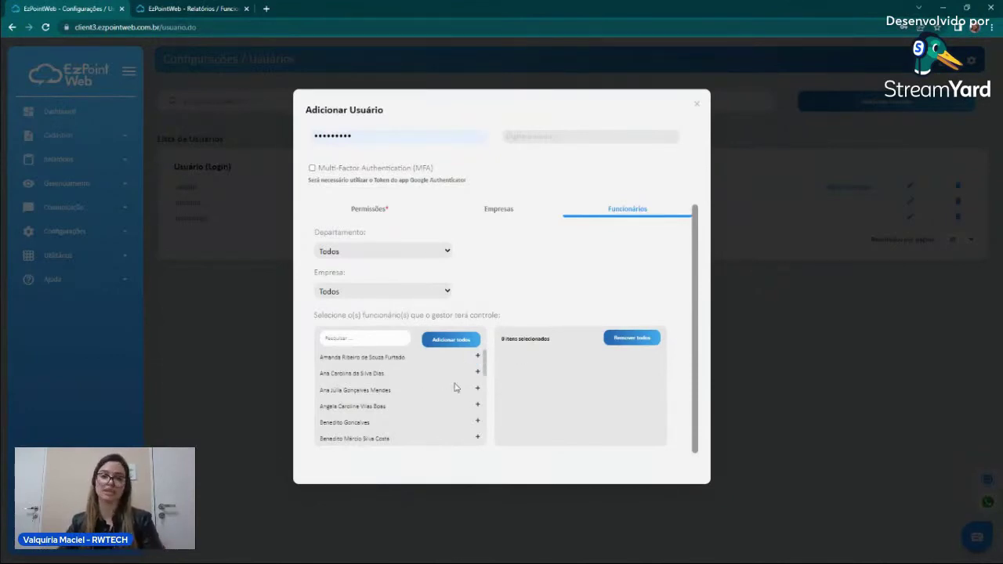
left_click(696, 103)
- Open Importar Funcionários in Utilitários to review its file options, and look through the other Utilitários and Ajuda entries
left_click(72, 259)
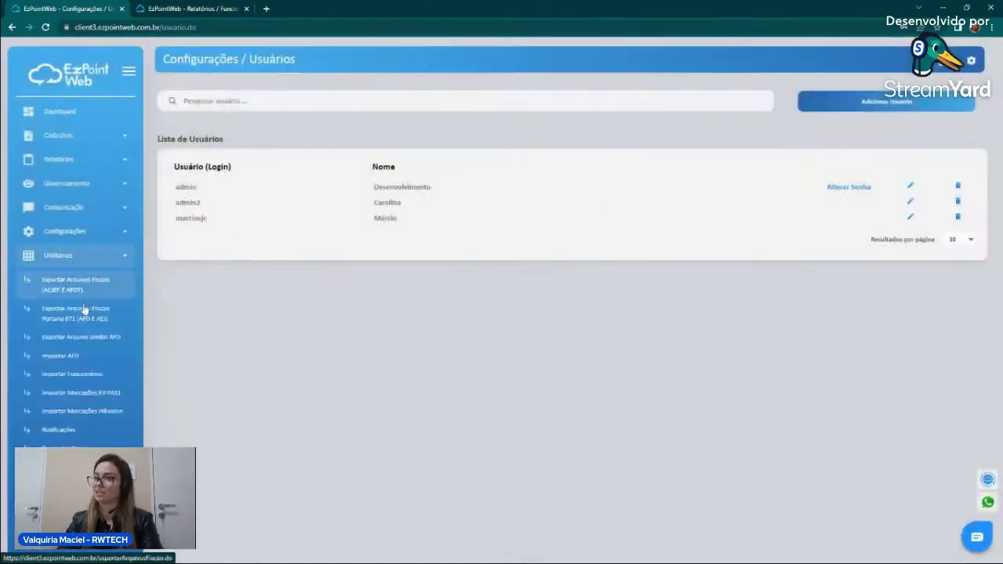
left_click(89, 382)
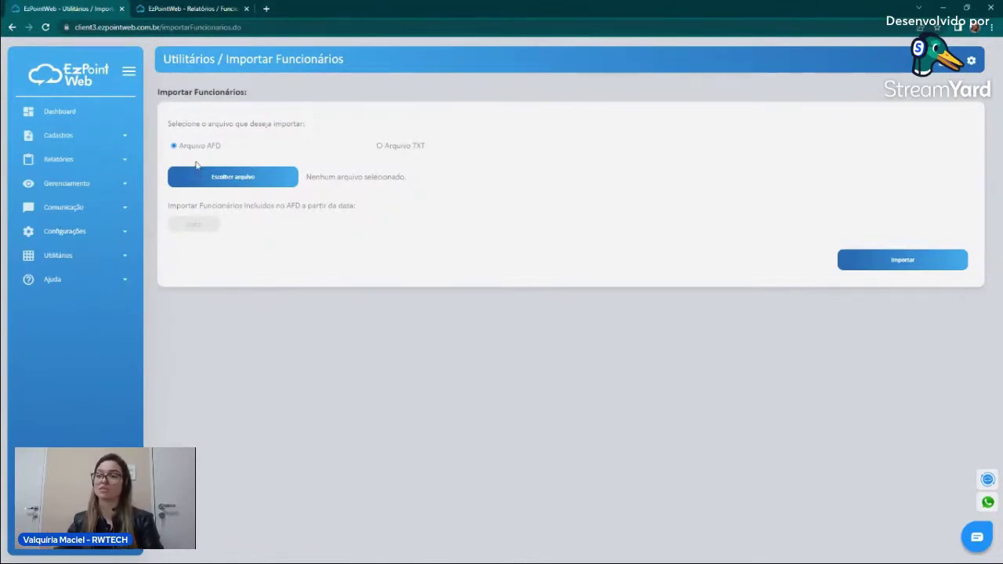
left_click(92, 256)
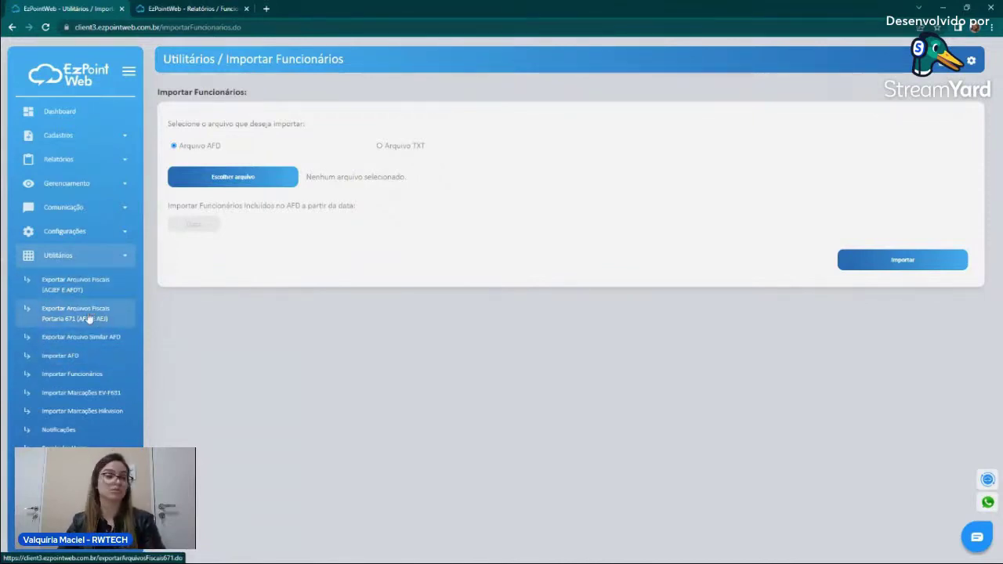
left_click(116, 260)
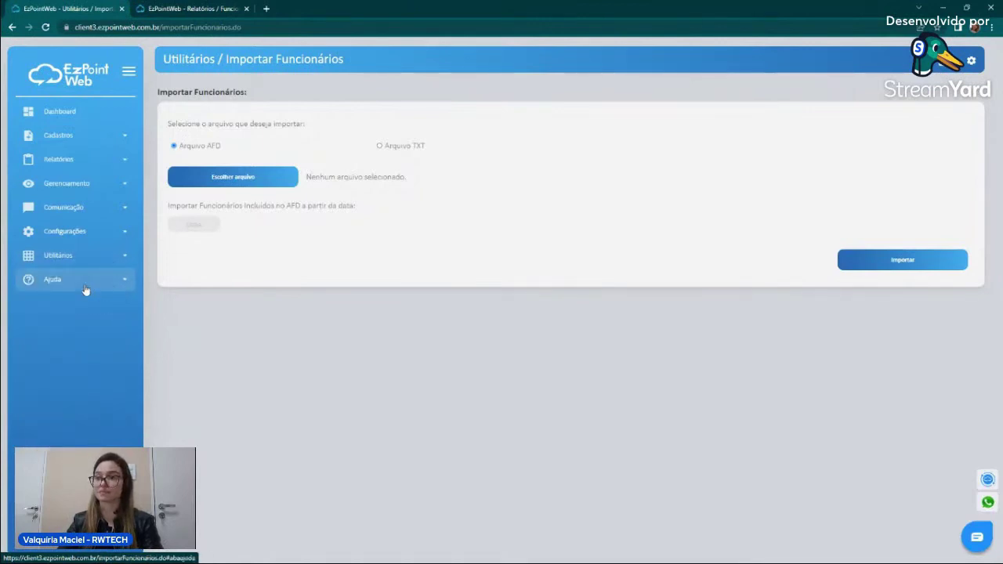
left_click(85, 289)
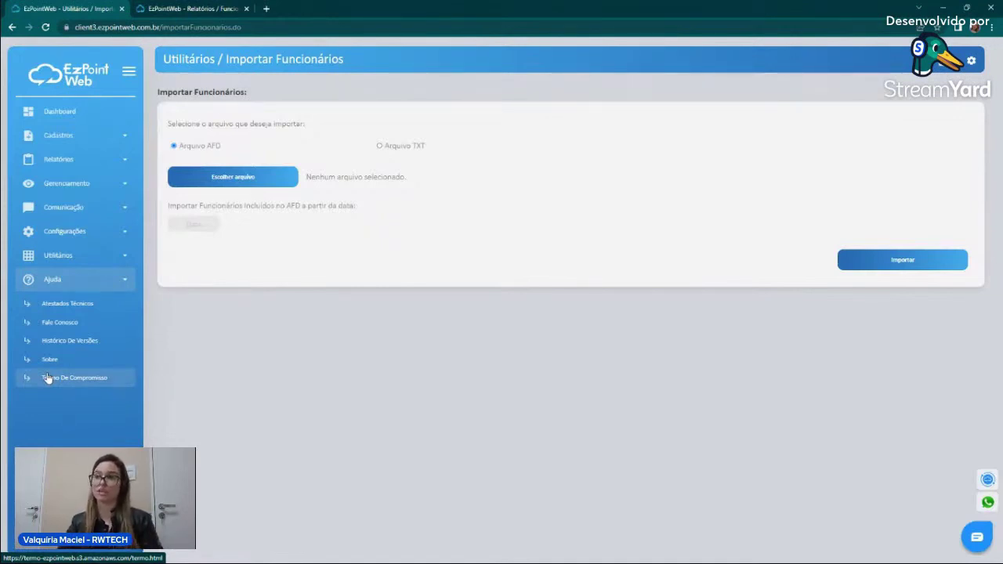
left_click(87, 282)
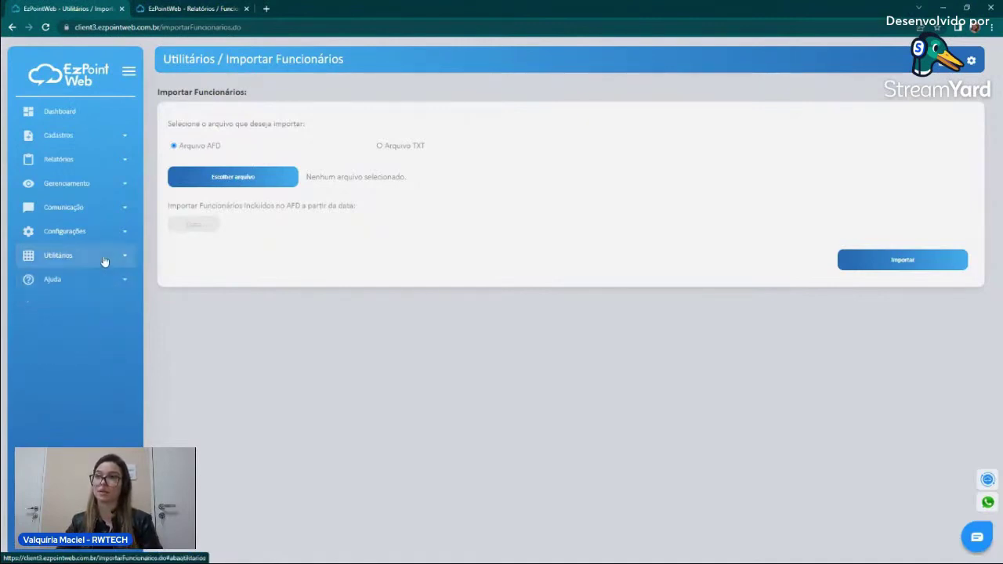
- Look through the full list of available Relatórios, from Absenteísmo to Relatórios Programados
left_click(78, 166)
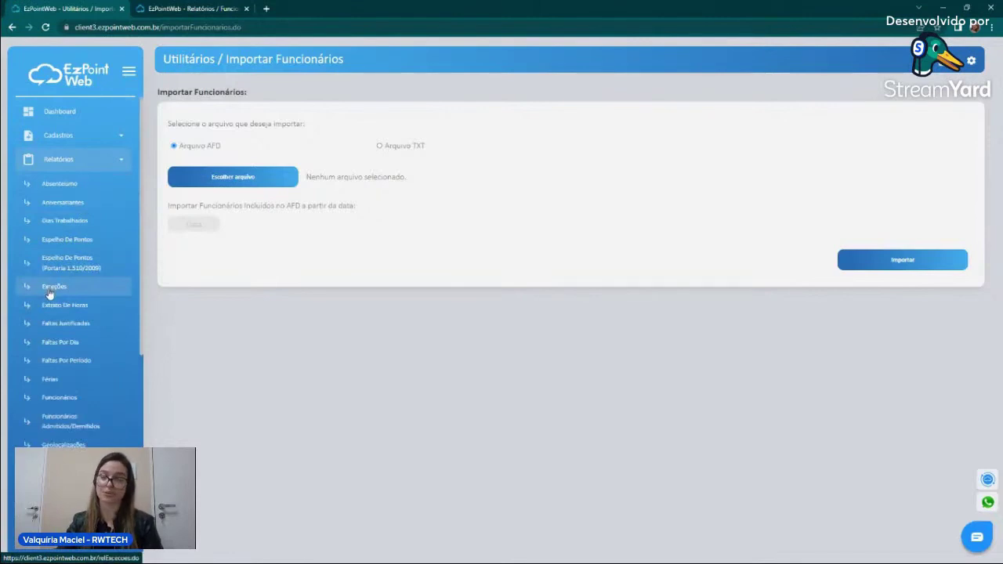
scroll(47, 289, "down", 5)
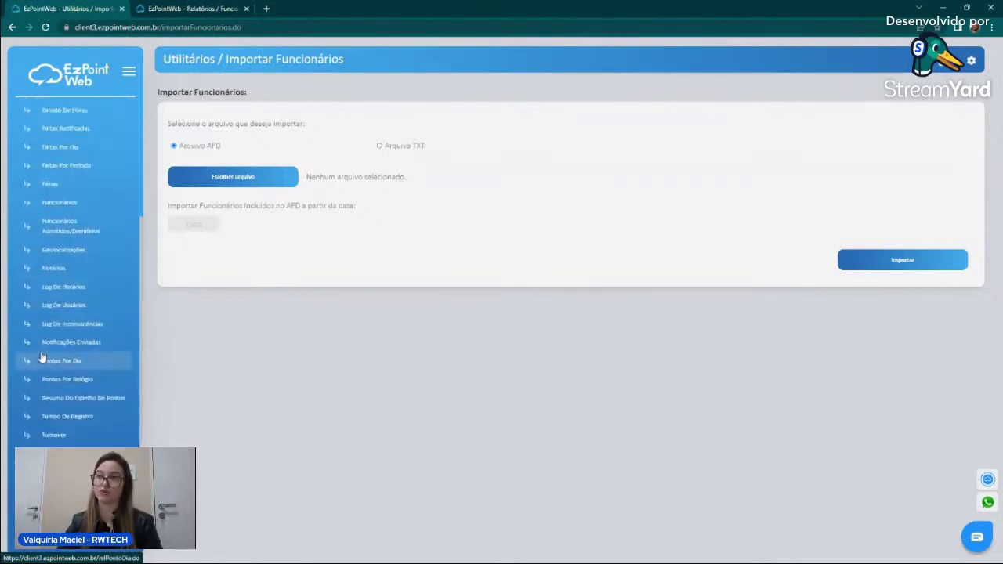
scroll(43, 356, "up", 5)
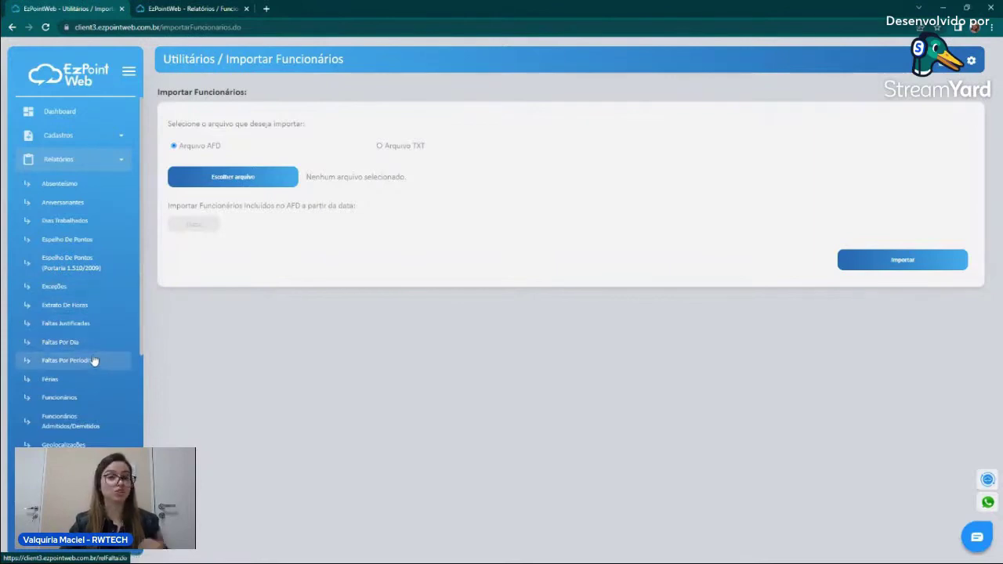
scroll(100, 349, "down", 2)
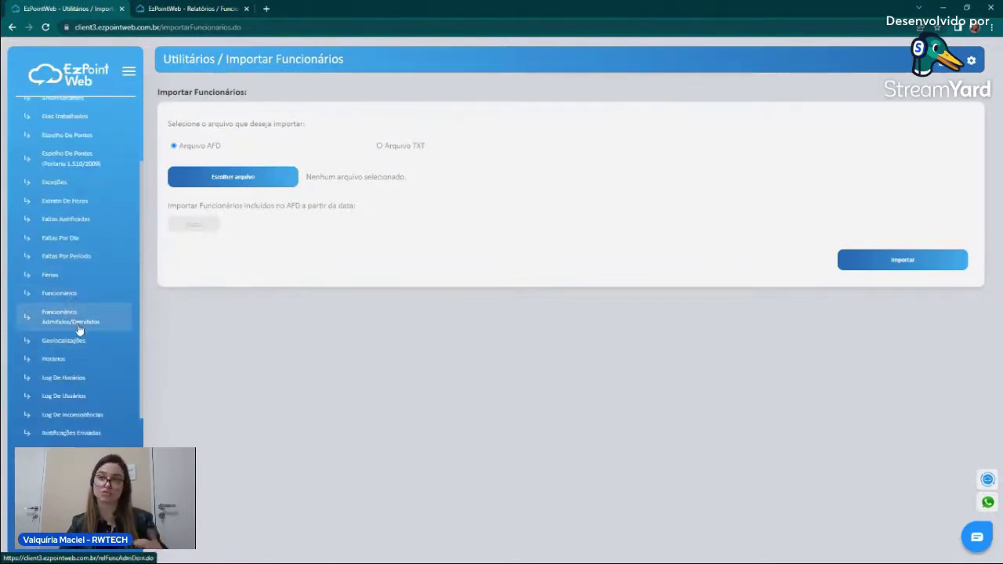
scroll(99, 333, "down", 1)
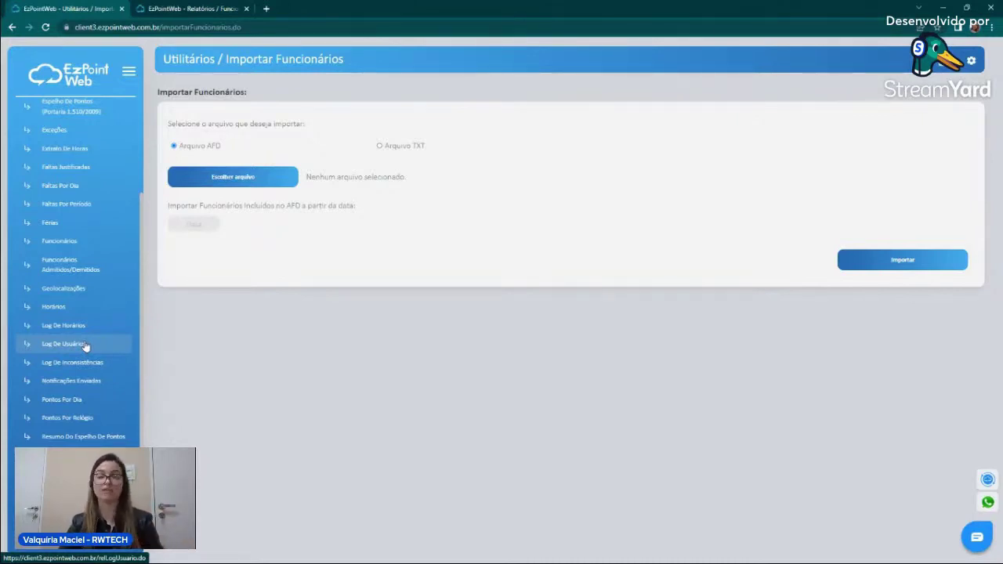
scroll(85, 346, "down", 1)
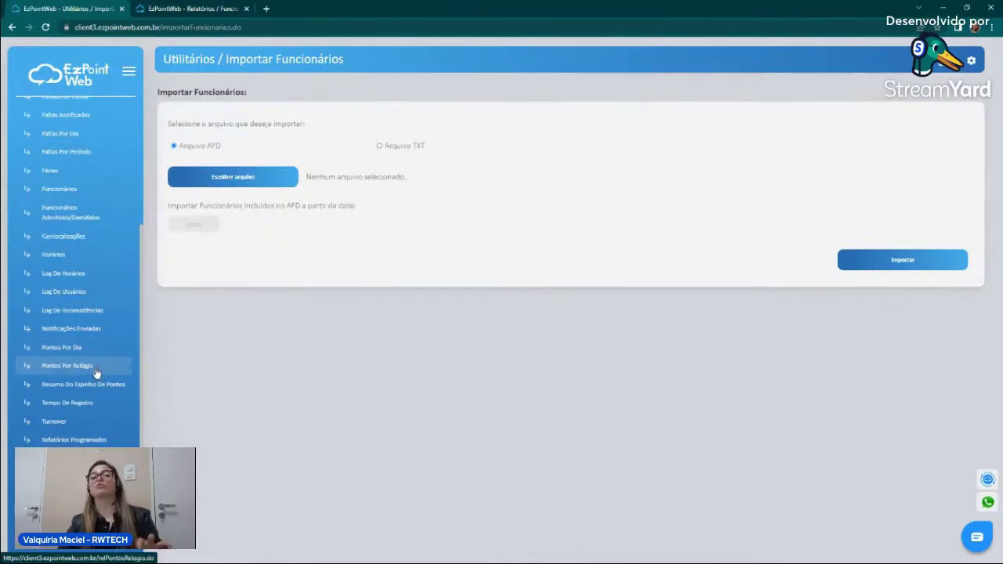
scroll(99, 373, "down", 1)
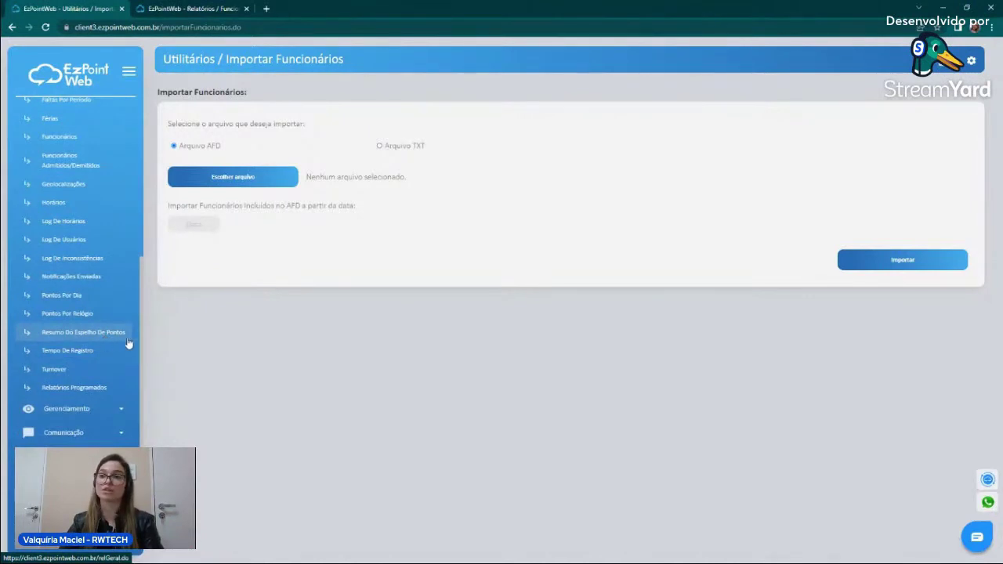
- Open Relatórios Programados and review the new scheduled report's recipient, Periodicidade, date, time and Tipo de relatório options
left_click(67, 387)
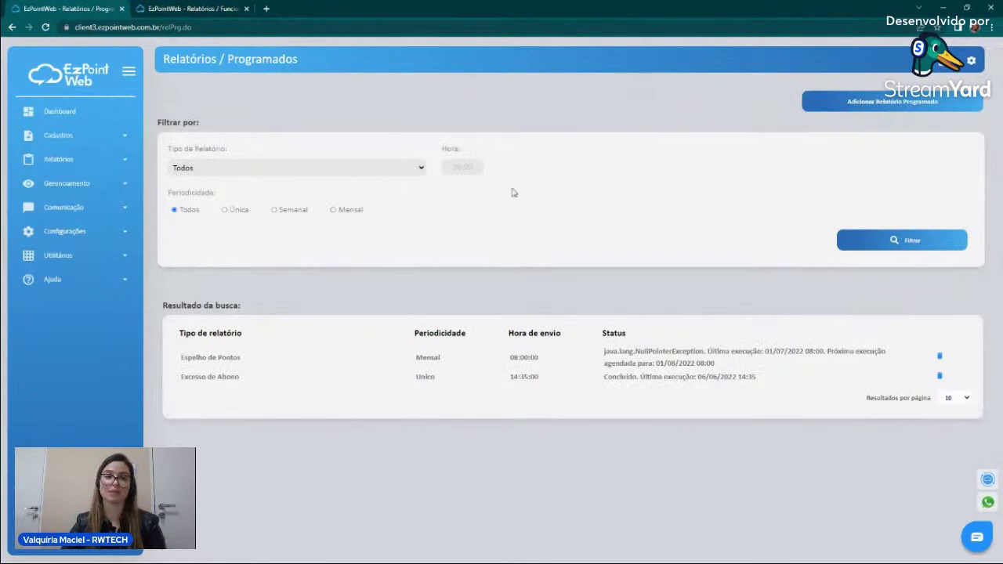
left_click(816, 104)
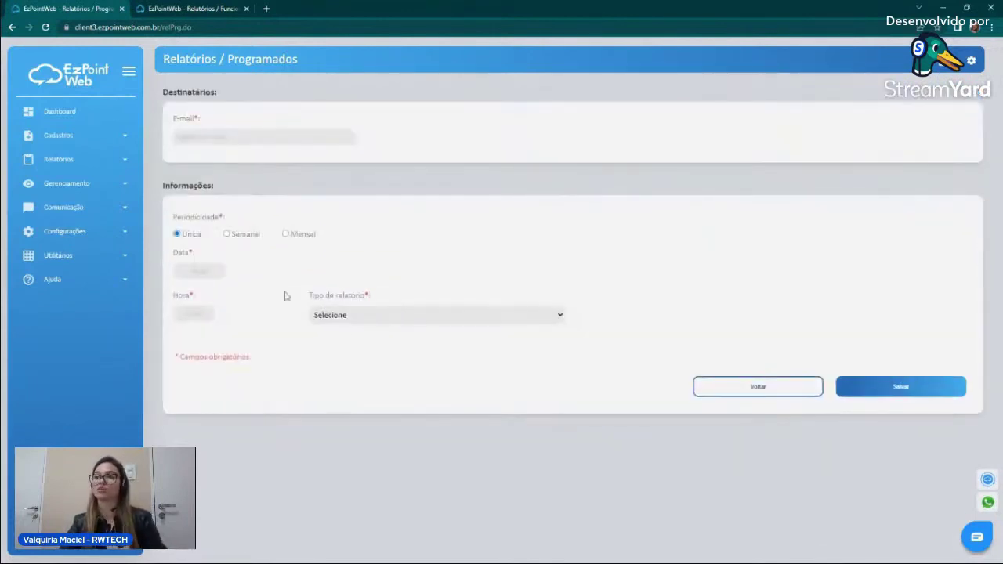
left_click(223, 135)
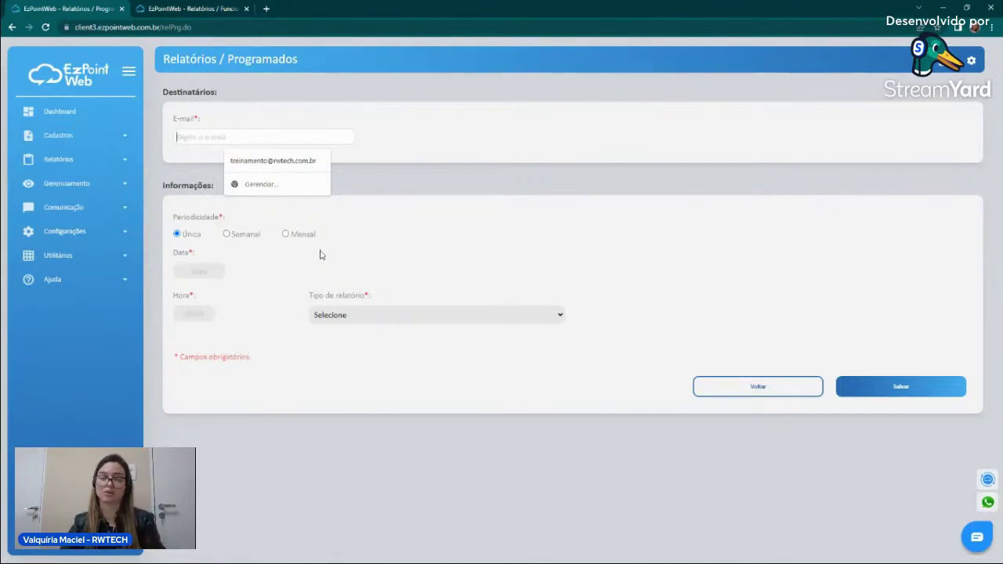
left_click(349, 322)
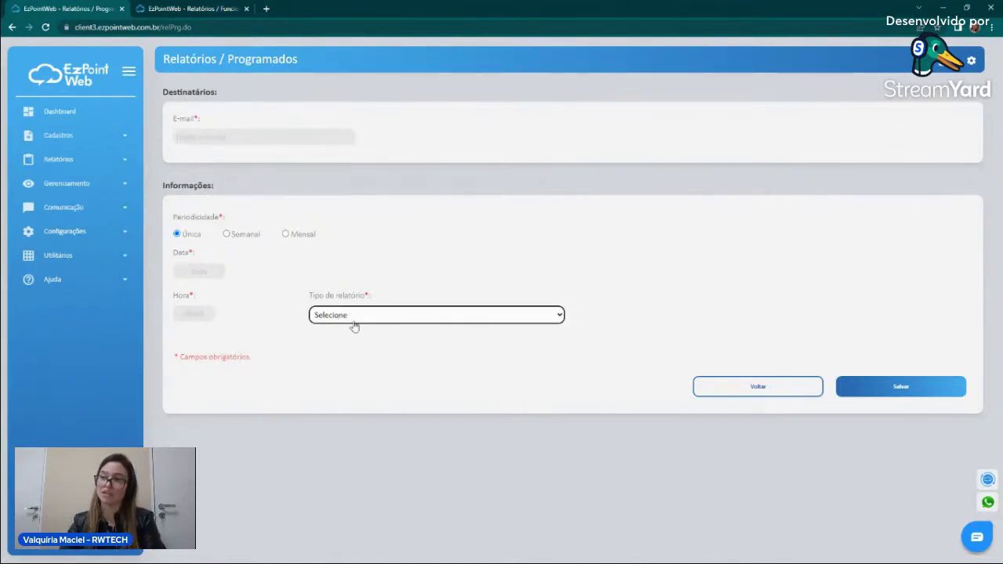
left_click(355, 321)
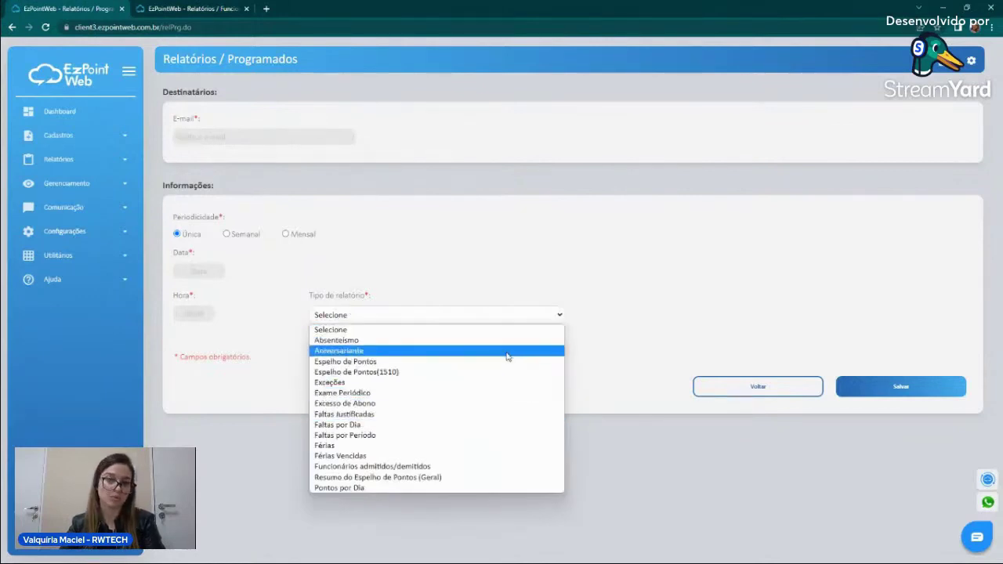
left_click(486, 287)
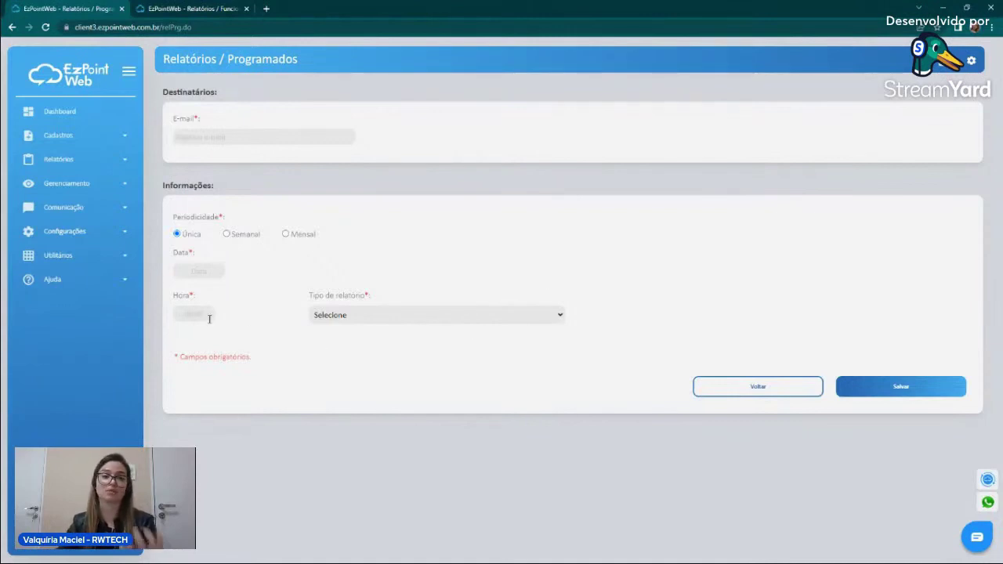
- Open the Espelho de Pontos report in a new browser tab and add the first listed employee to the selection
left_click(86, 161)
middle_click(70, 244)
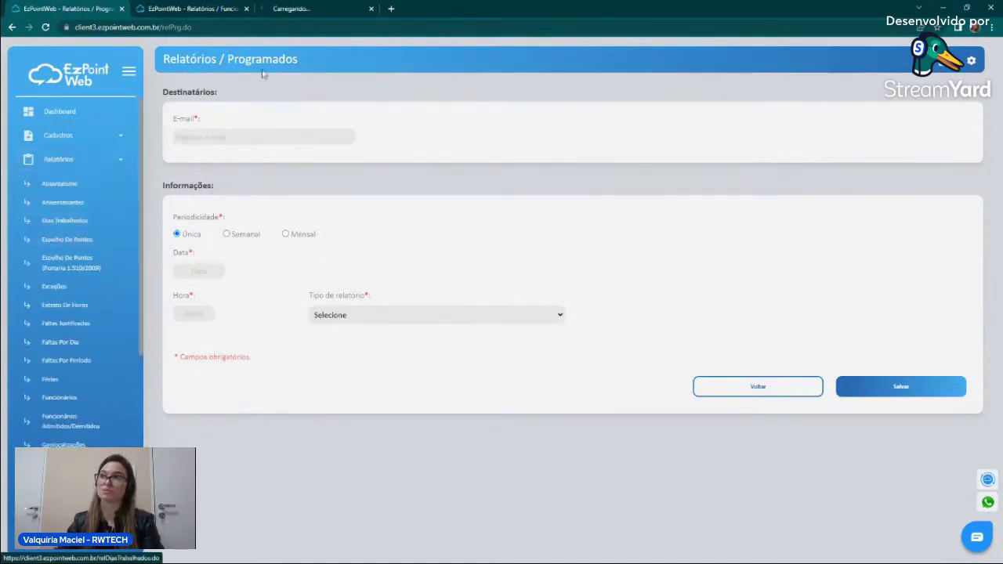
left_click(291, 7)
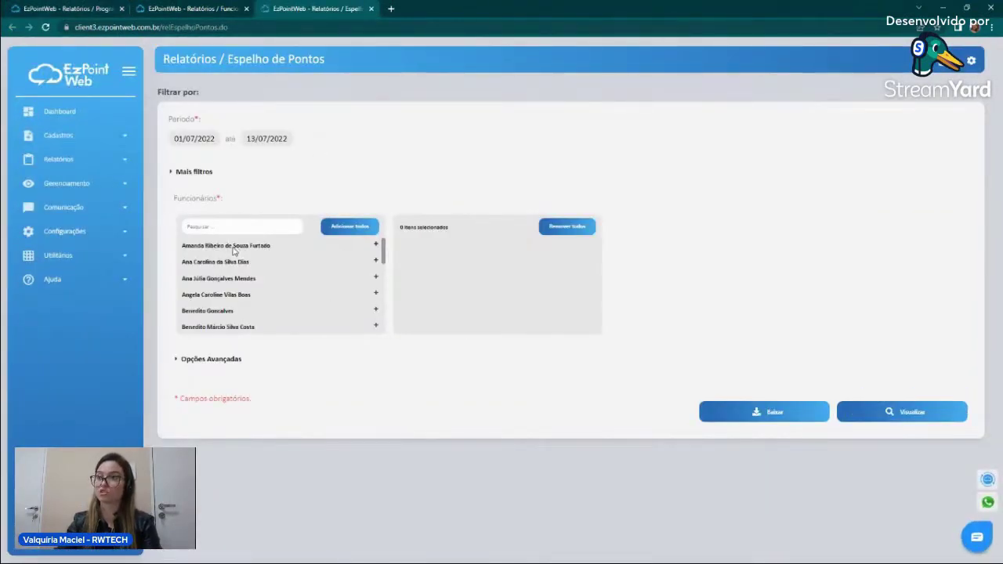
left_click(235, 247)
- Set the Espelho de Pontos report period from 01/05/2022 to 31/05/2022
left_click(188, 140)
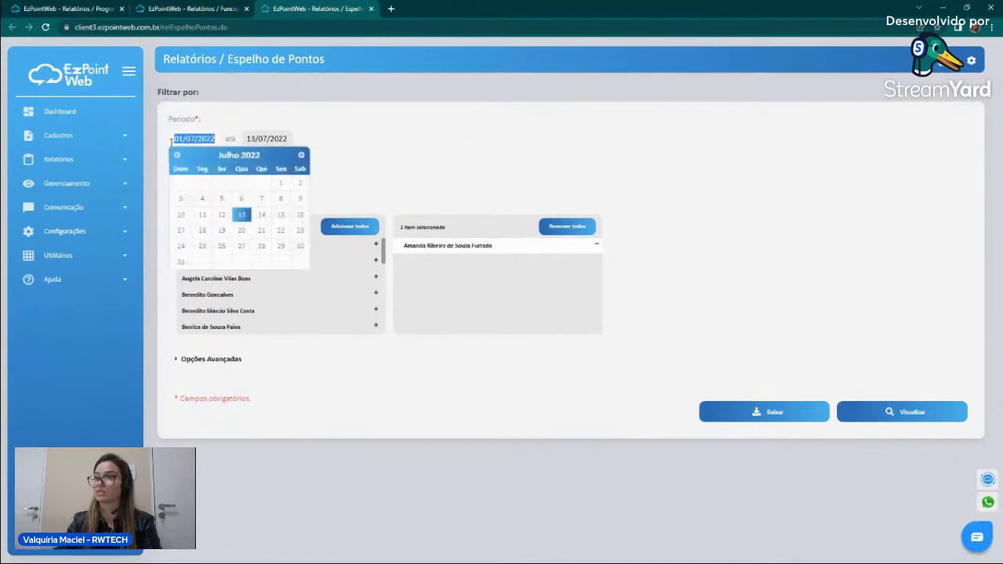
left_click(178, 155)
left_click(177, 155)
left_click(180, 183)
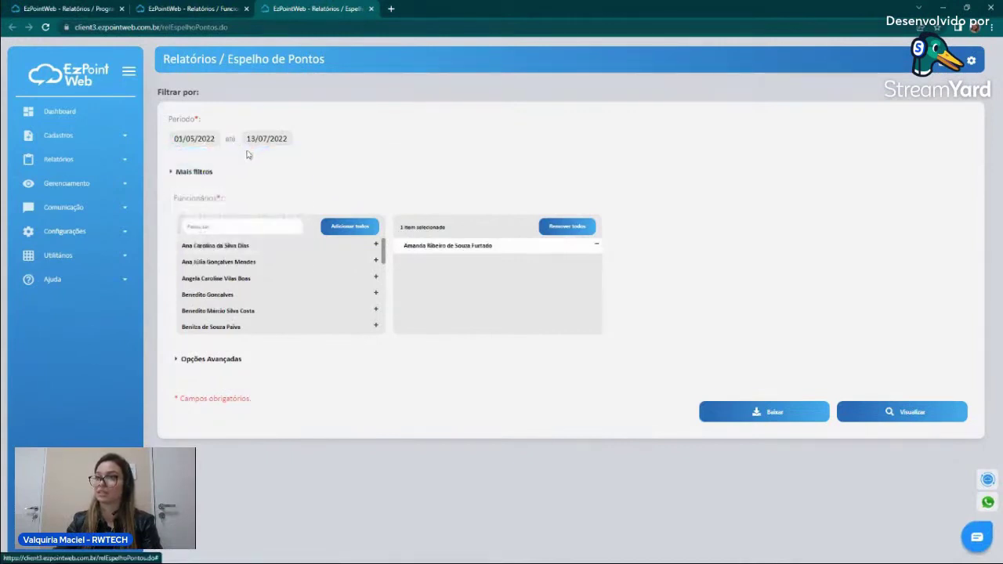
left_click(254, 139)
left_click(249, 156)
left_click(249, 155)
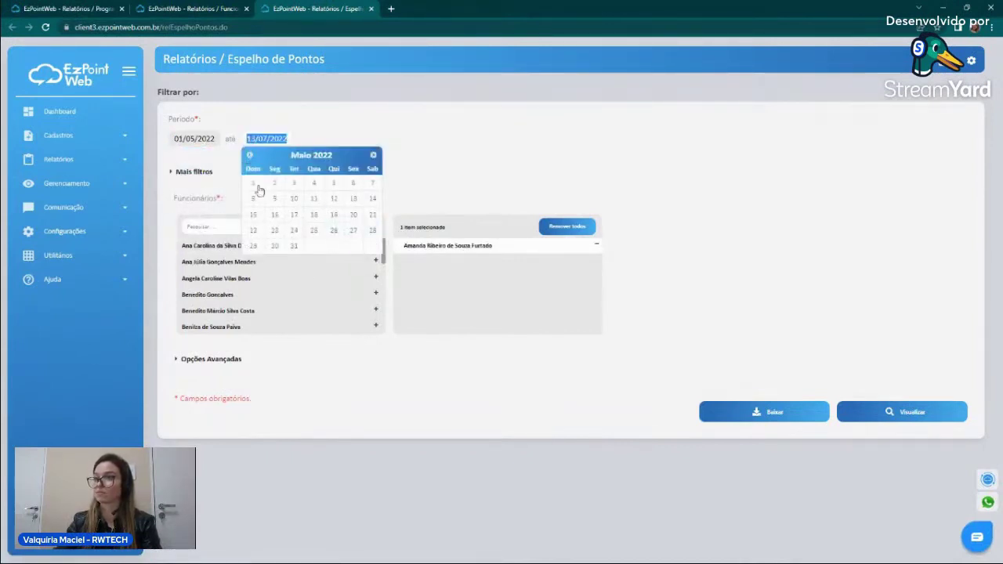
left_click(295, 247)
- View the report with the Banco de Horas initial balance confirmed at 00:00, and examine its employee header, daily punches, totals and signature lines
left_click(897, 413)
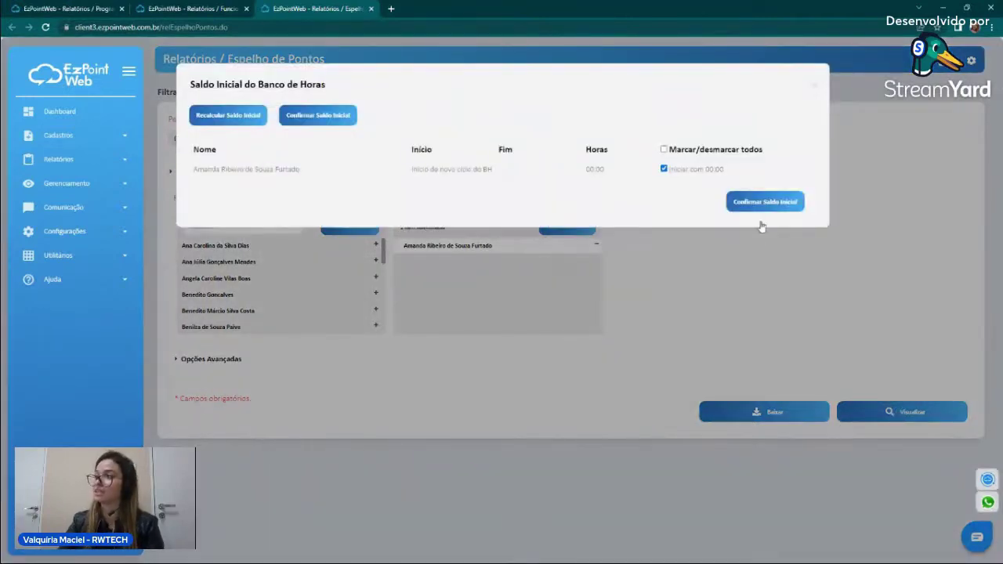
left_click(760, 205)
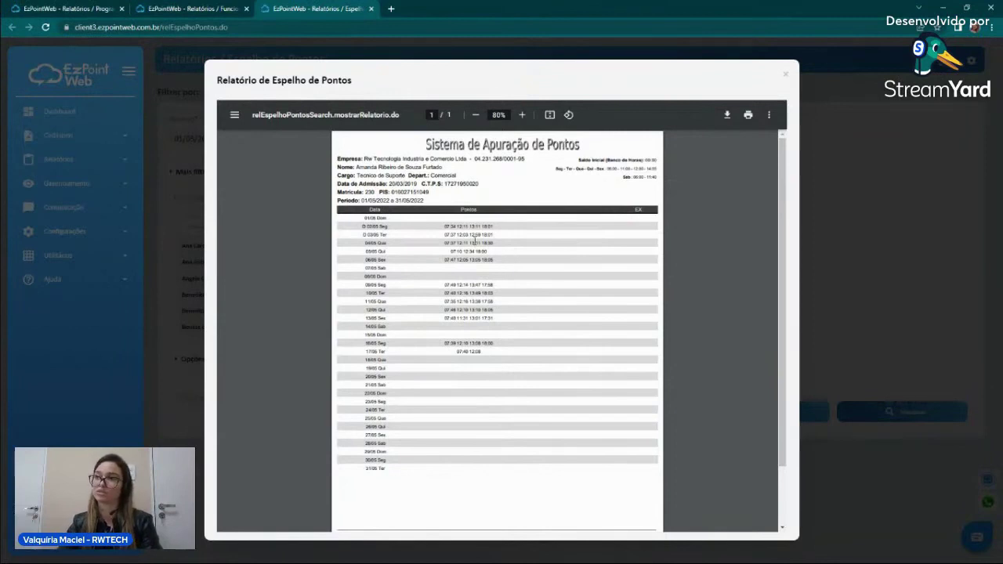
scroll(621, 339, "down", 2)
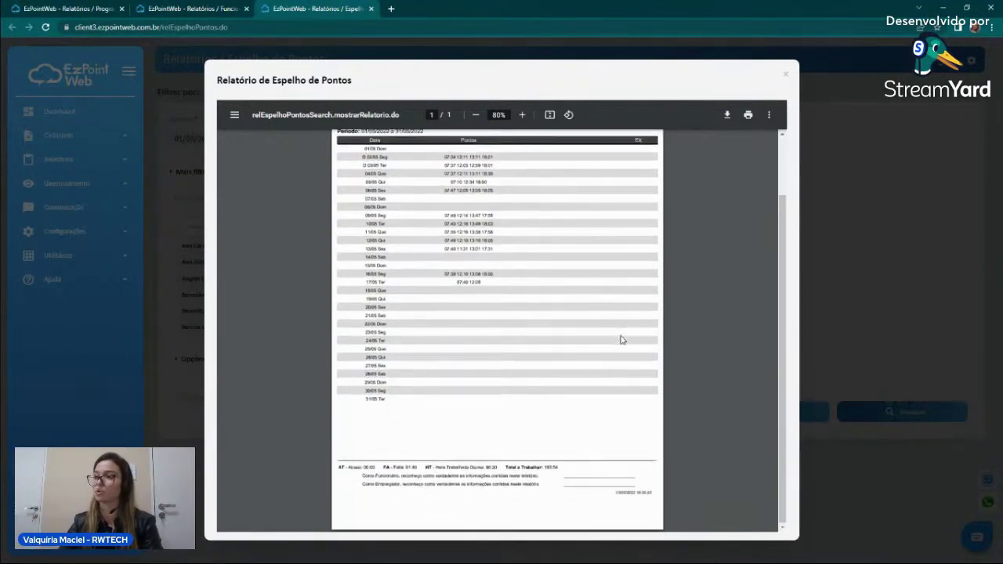
scroll(622, 339, "up", 2)
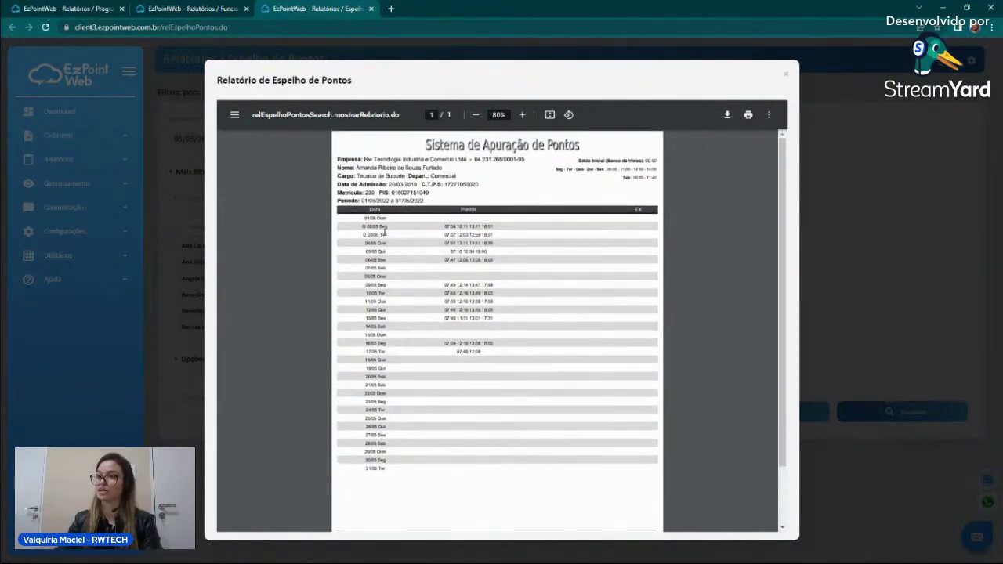
scroll(598, 238, "down", 2)
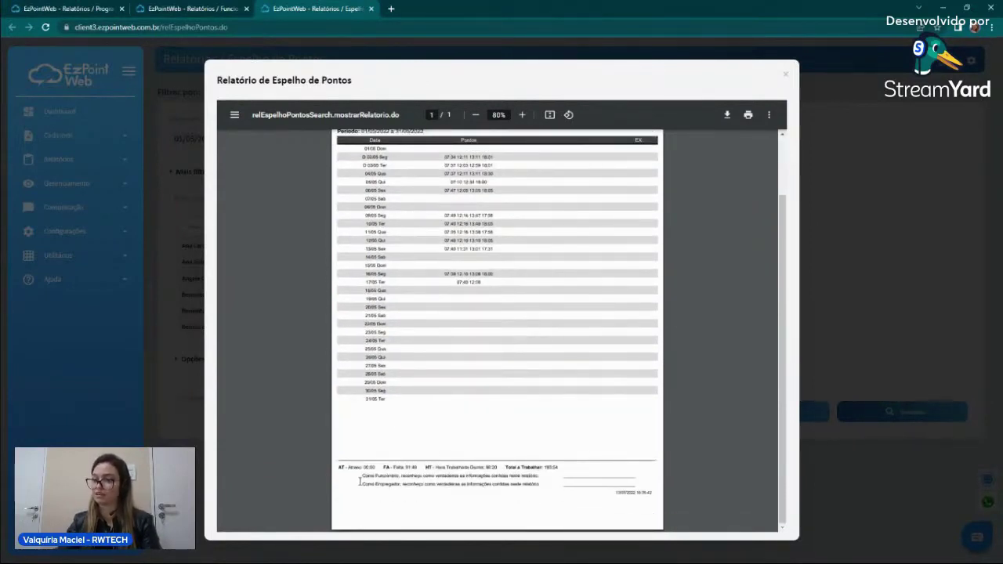
- Examine the employer's acknowledgement line at the end of the Espelho de Pontos report, highlighting its text, and close the report
left_click_drag(362, 484, 536, 485)
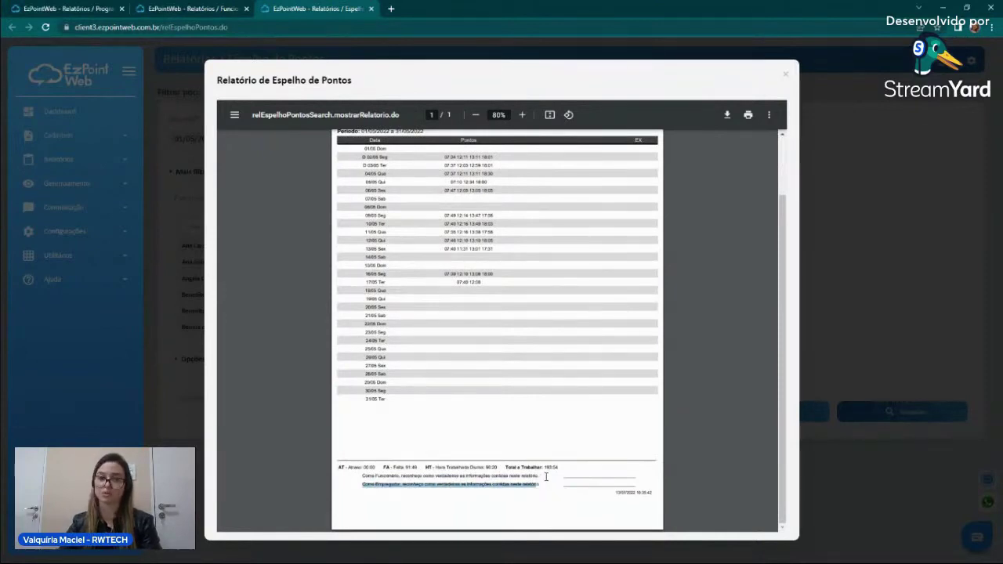
scroll(547, 477, "up", 5)
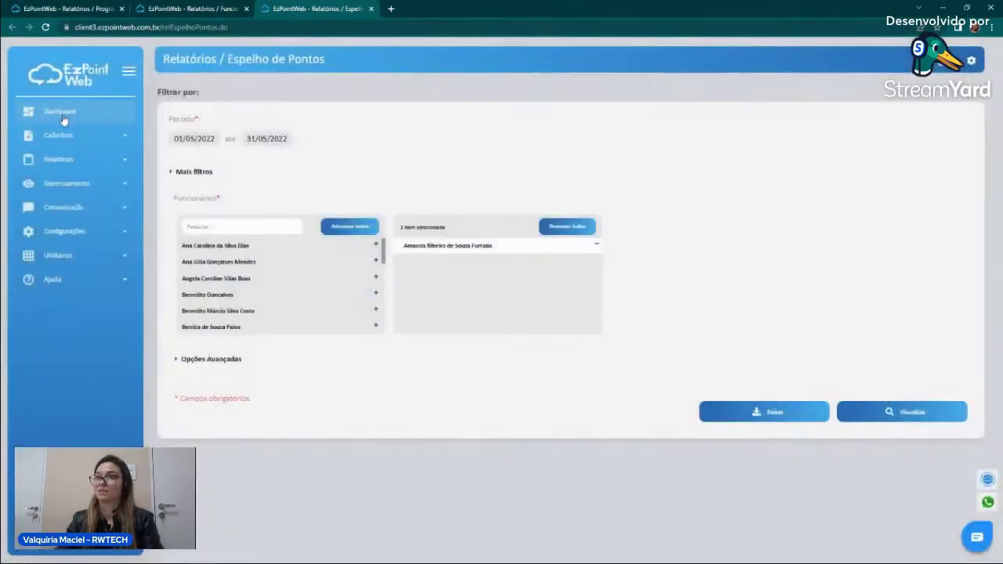
- Open the Dashboard and review its monthly overtime, Aniversariantes, Índice de Absenteísmo, Turnover, Exames Periódicos and Vales panels
left_click(61, 112)
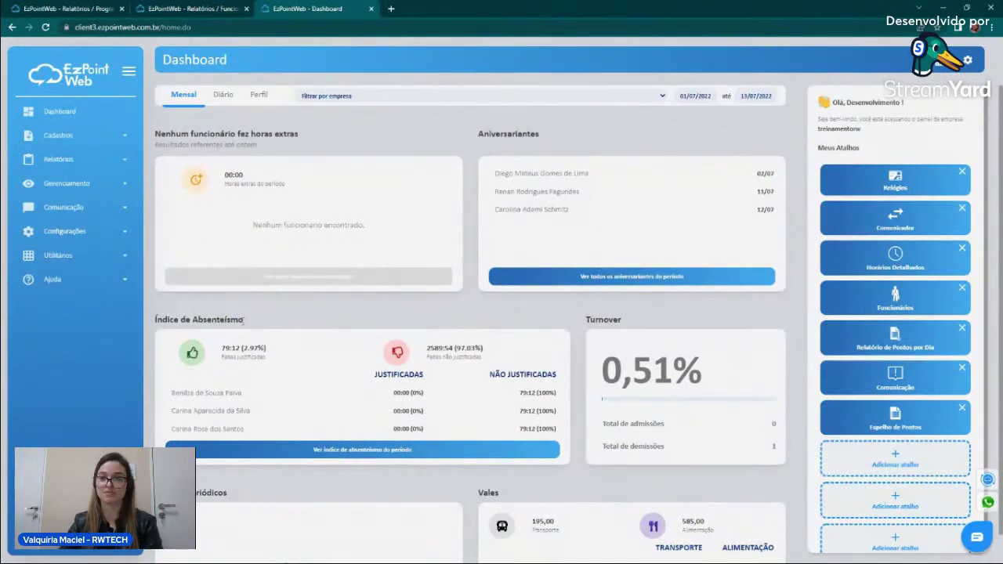
scroll(258, 298, "down", 1)
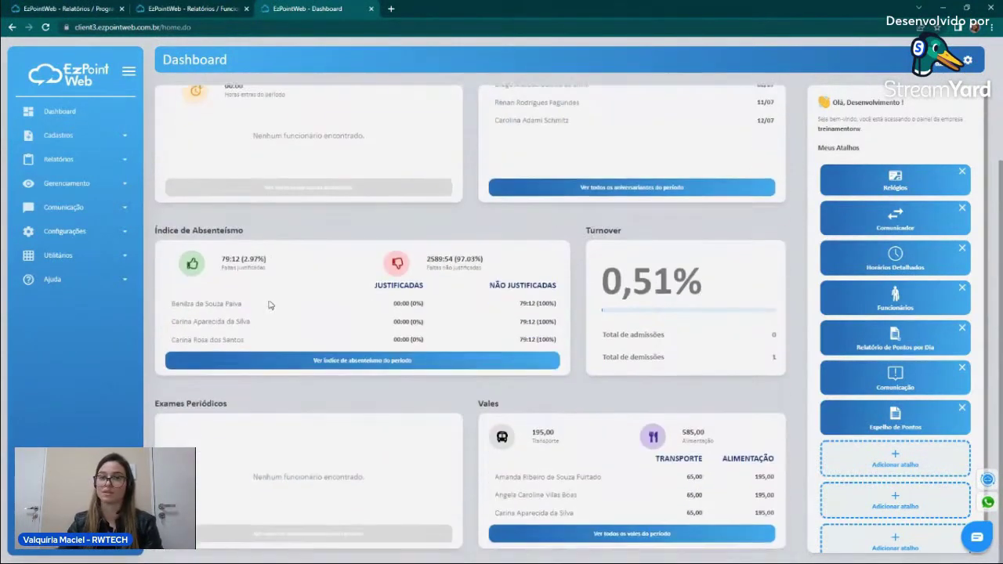
scroll(268, 305, "up", 1)
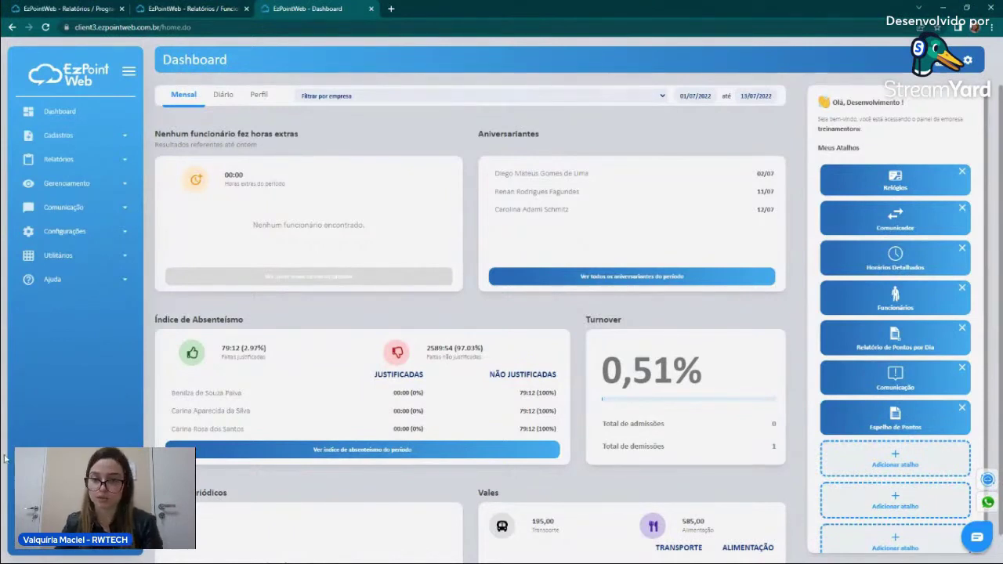
scroll(471, 314, "down", 1)
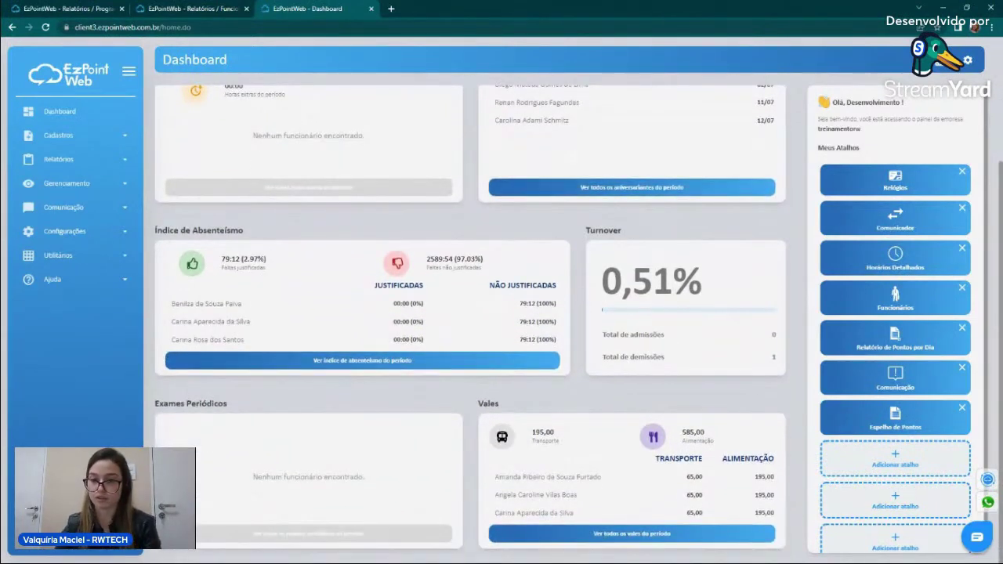
scroll(296, 212, "up", 1)
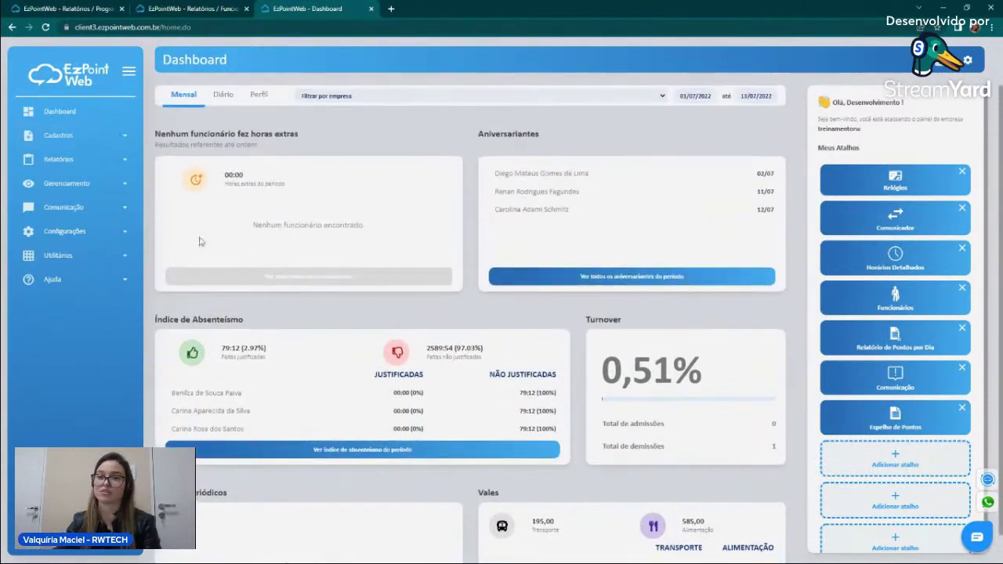
- Reload the Dashboard and look over its monthly indicator panels once more
left_click(69, 115)
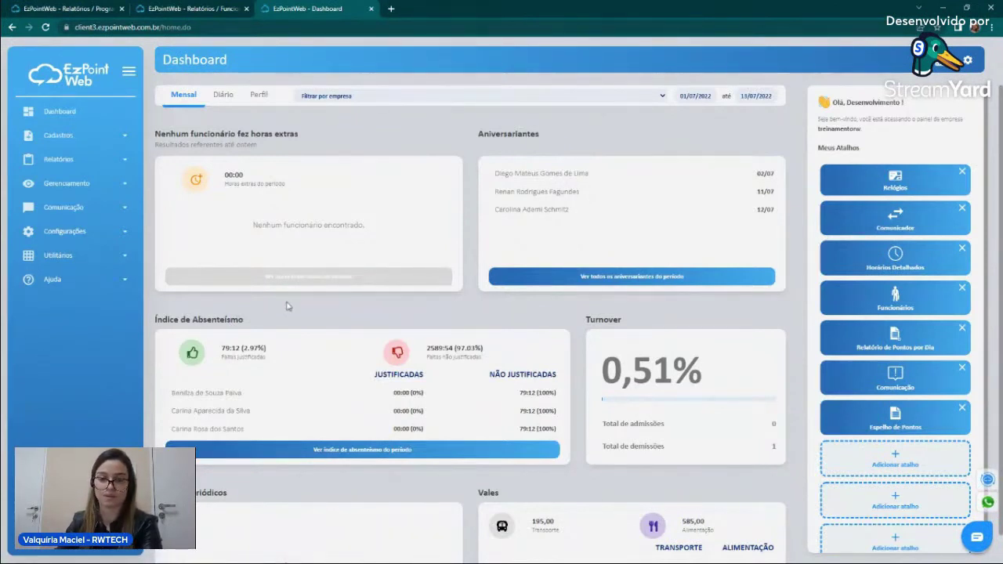
scroll(282, 317, "down", 2)
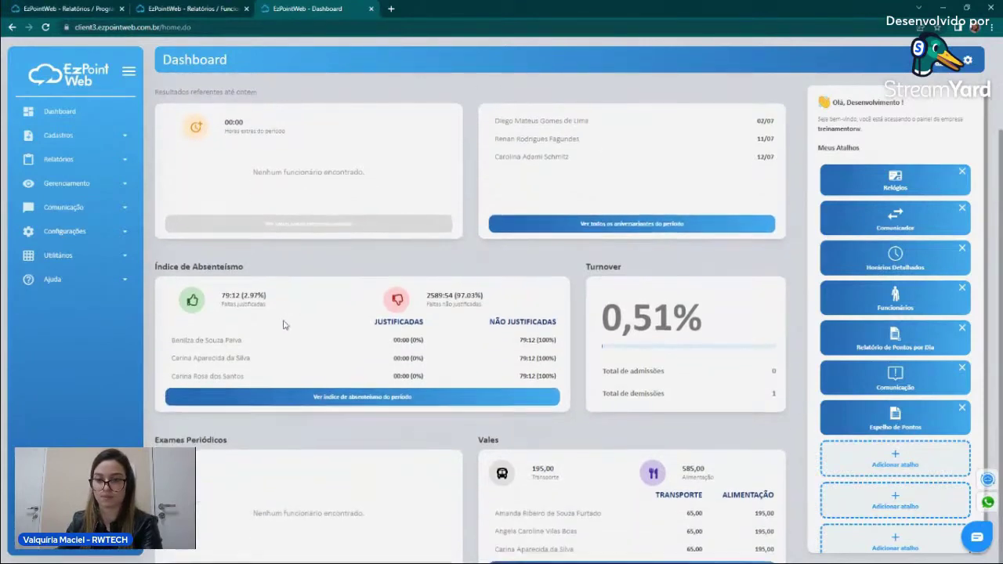
scroll(228, 259, "up", 1)
scroll(227, 257, "up", 1)
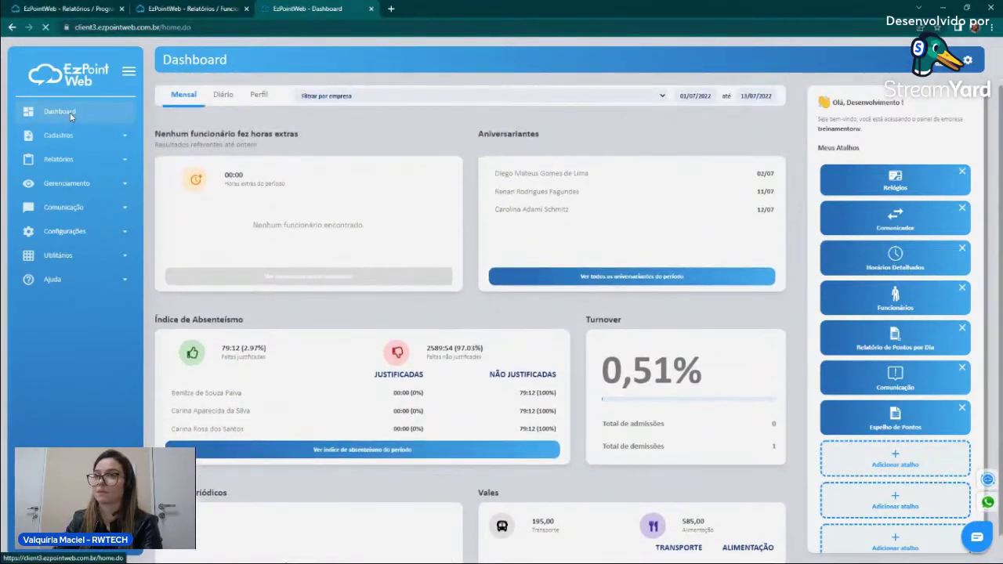
left_click(72, 115)
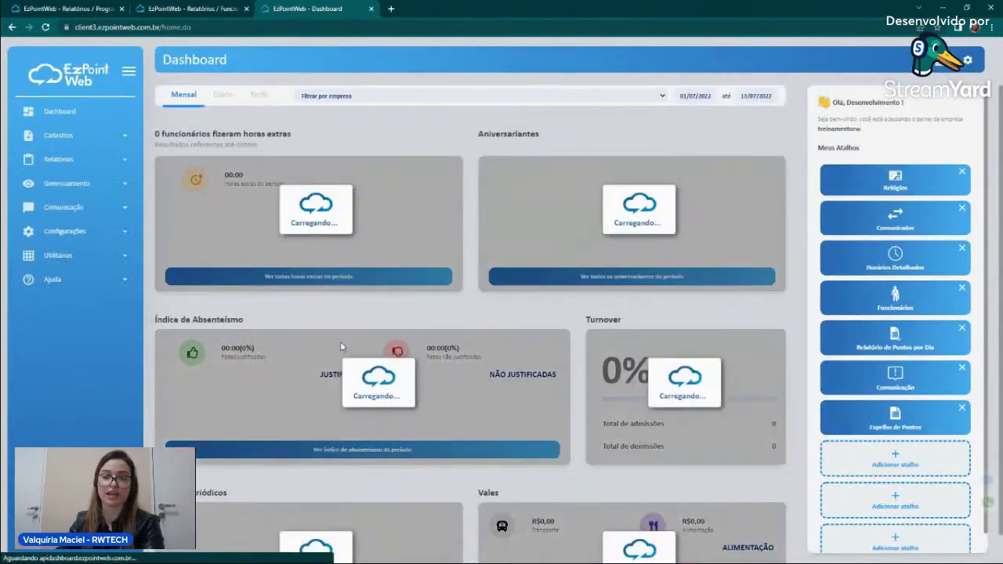